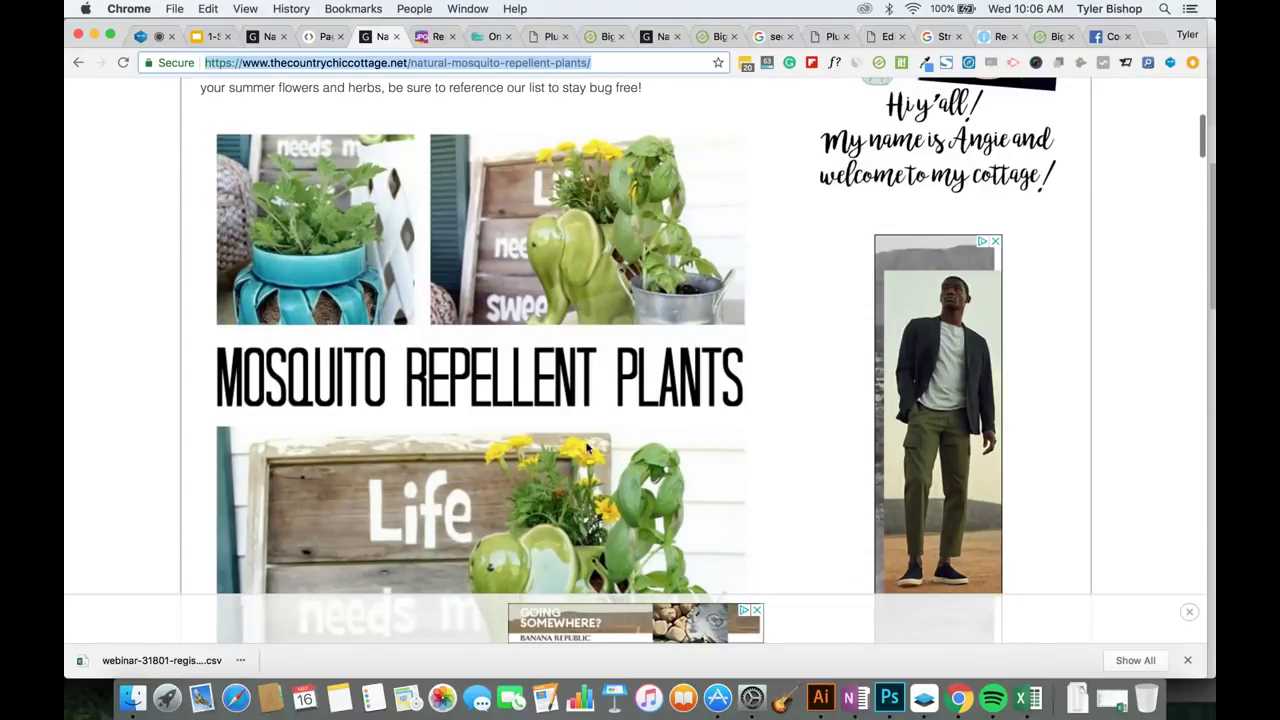
Save the large Mosquito Repellent Plants image from the blog post to the computer.
{"action": "scroll", "coordinate": [645, 375], "scroll_direction": "down", "scroll_amount": 1}
{"action": "scroll", "coordinate": [643, 372], "scroll_direction": "down", "scroll_amount": 5}
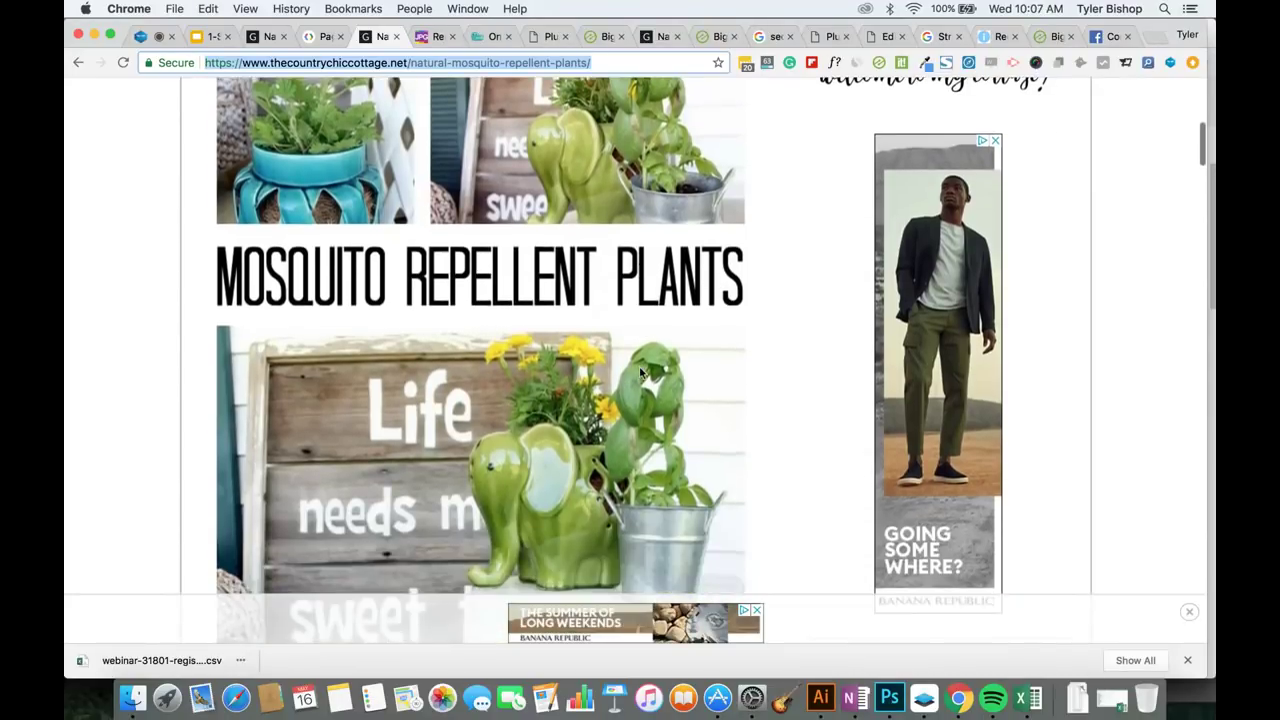
{"action": "scroll", "coordinate": [640, 372], "scroll_direction": "up", "scroll_amount": 1}
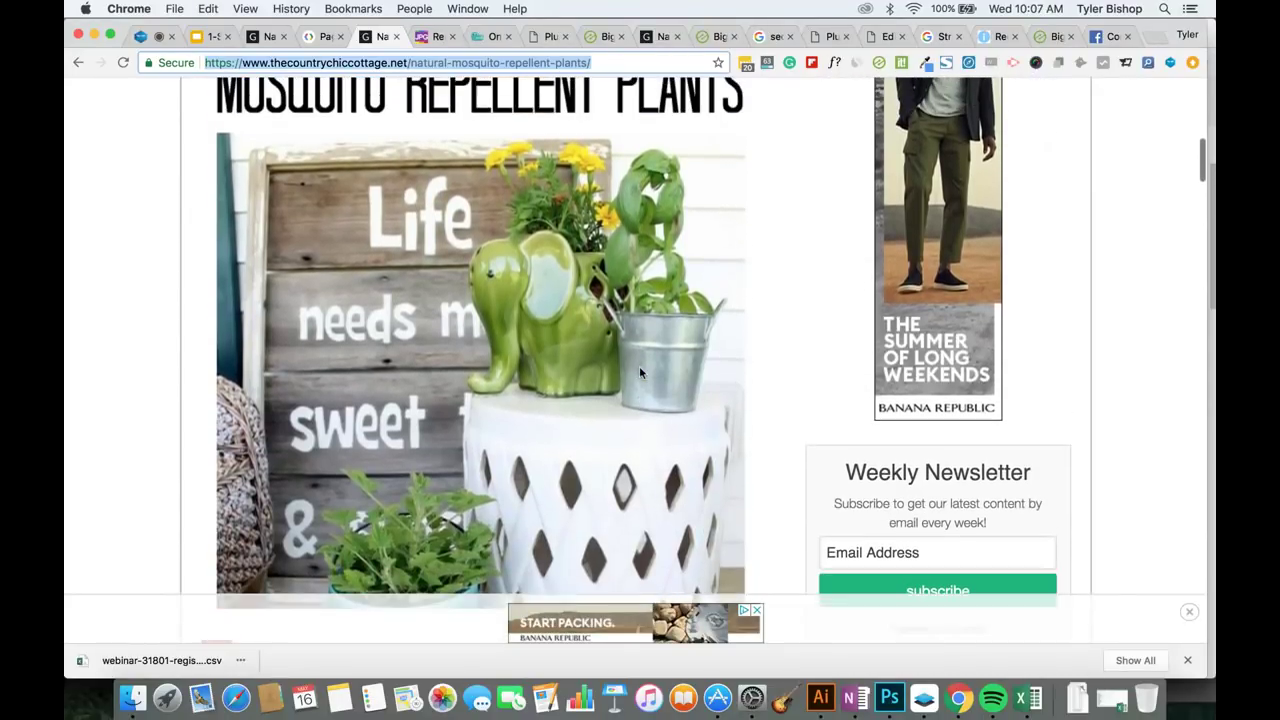
{"action": "right_click", "coordinate": [587, 323]}
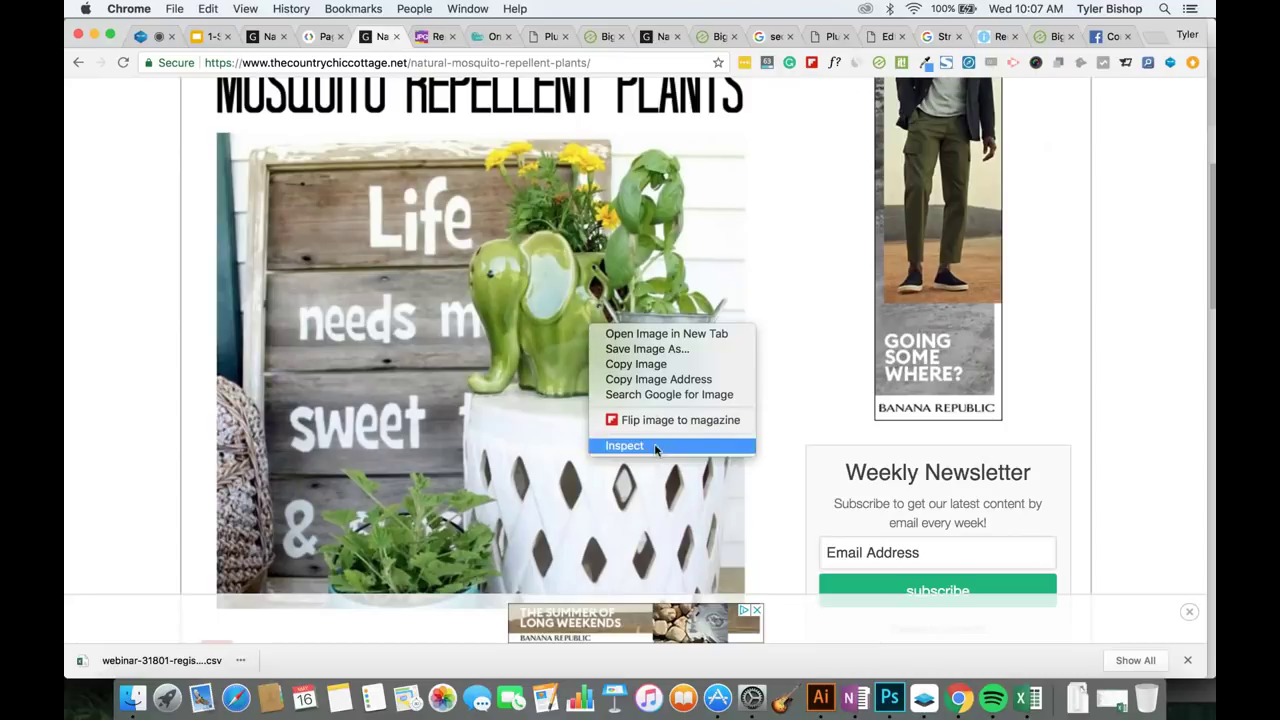
{"action": "left_click", "coordinate": [654, 349]}
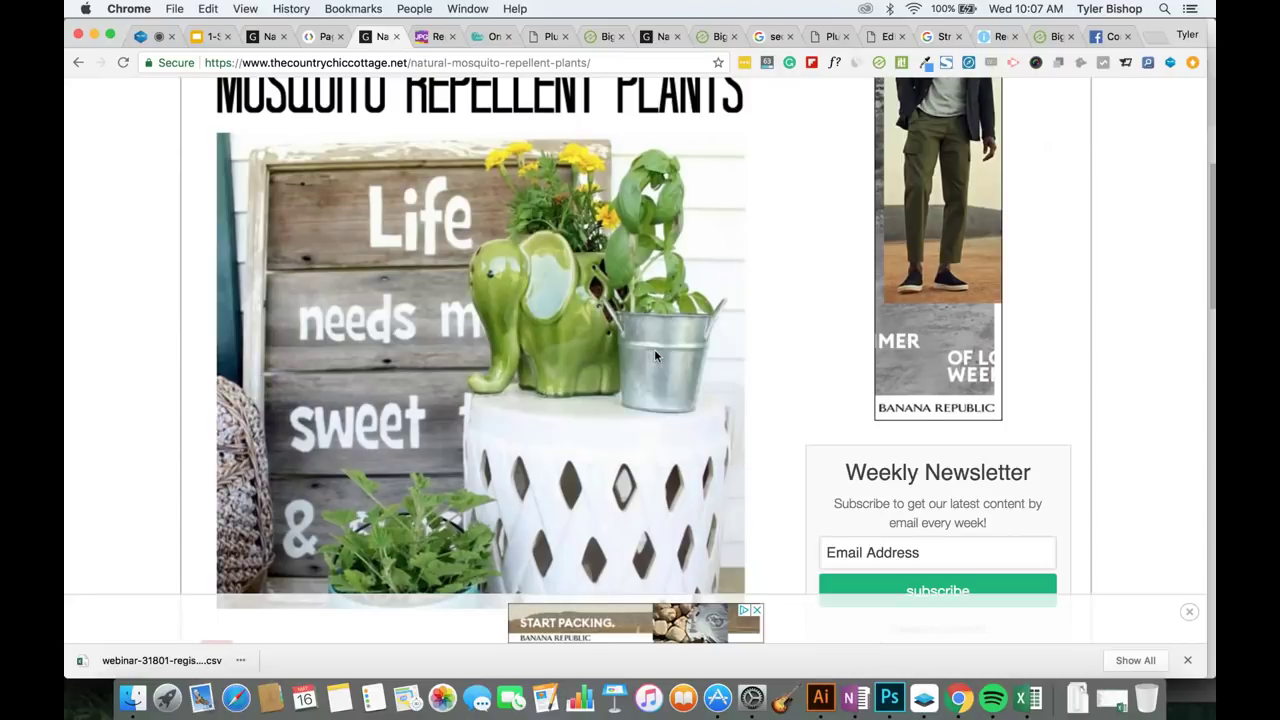
{"action": "left_click", "coordinate": [888, 541]}
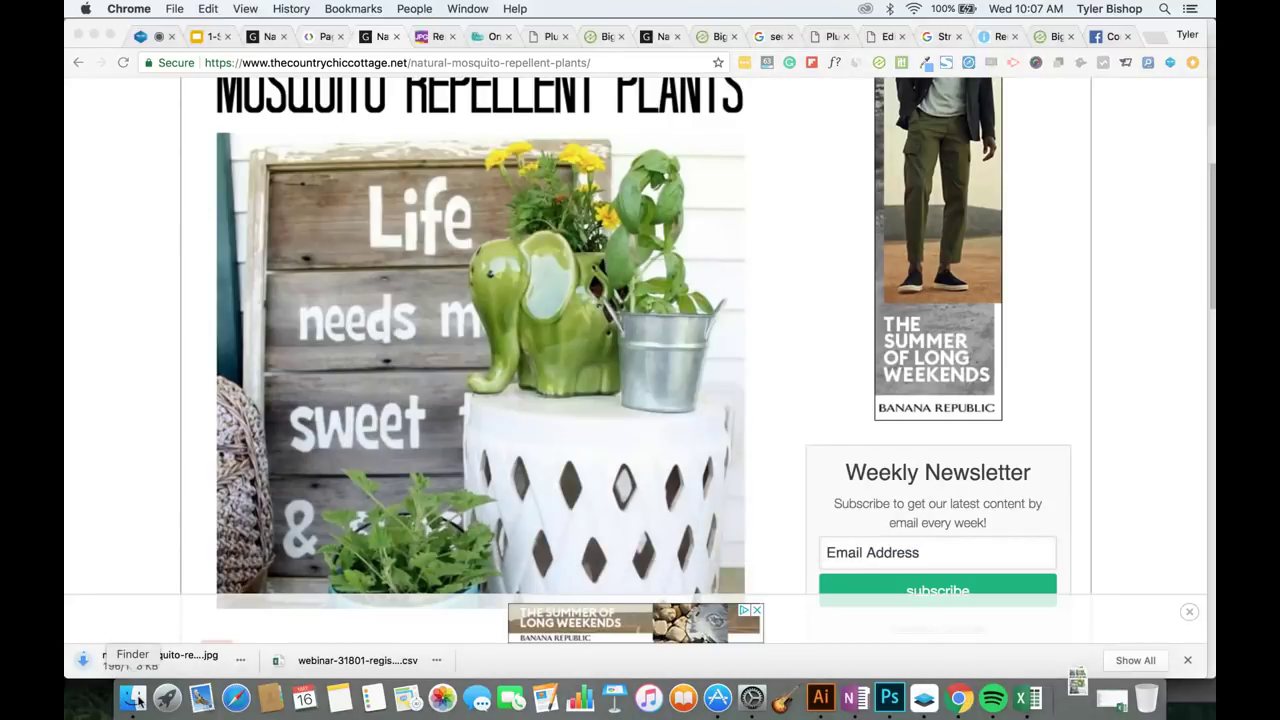
Check the file size of the downloaded natural-mosquito-repellent-plants-for-your-home-this-summer (1).jpg in Finder, and close the window.
{"action": "left_click", "coordinate": [137, 700]}
{"action": "left_click", "coordinate": [297, 94]}
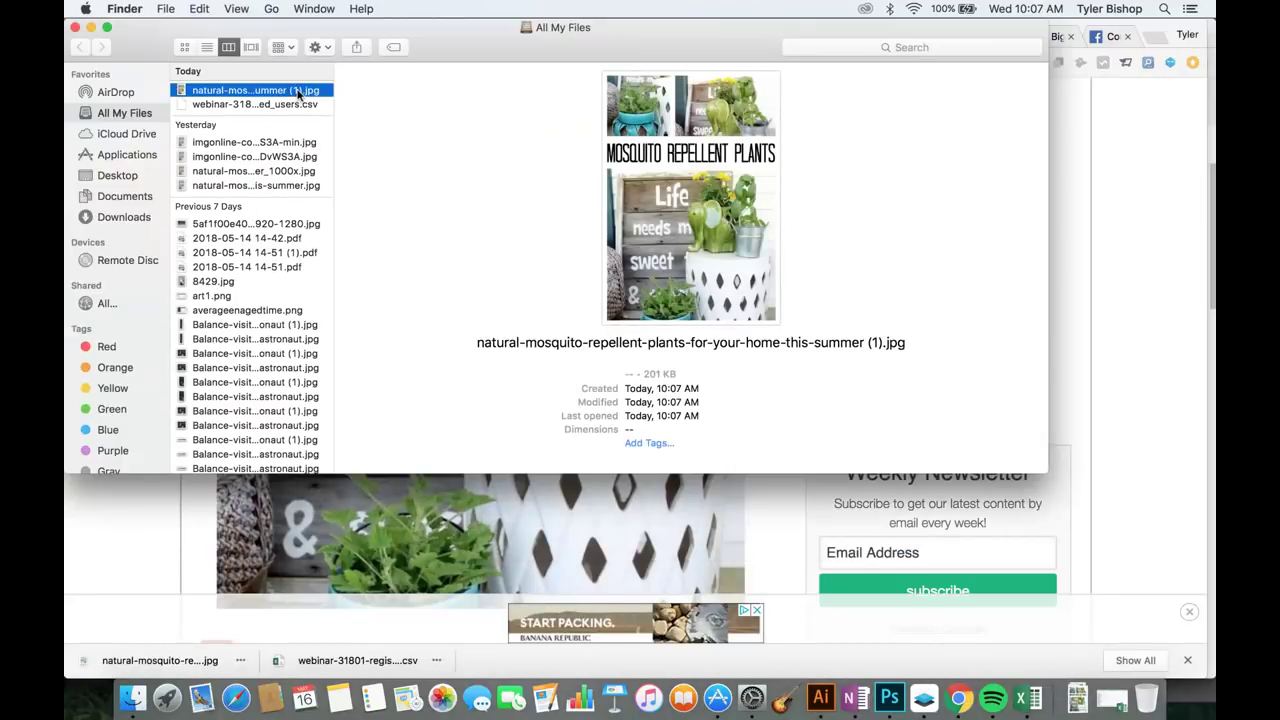
{"action": "left_click", "coordinate": [706, 373]}
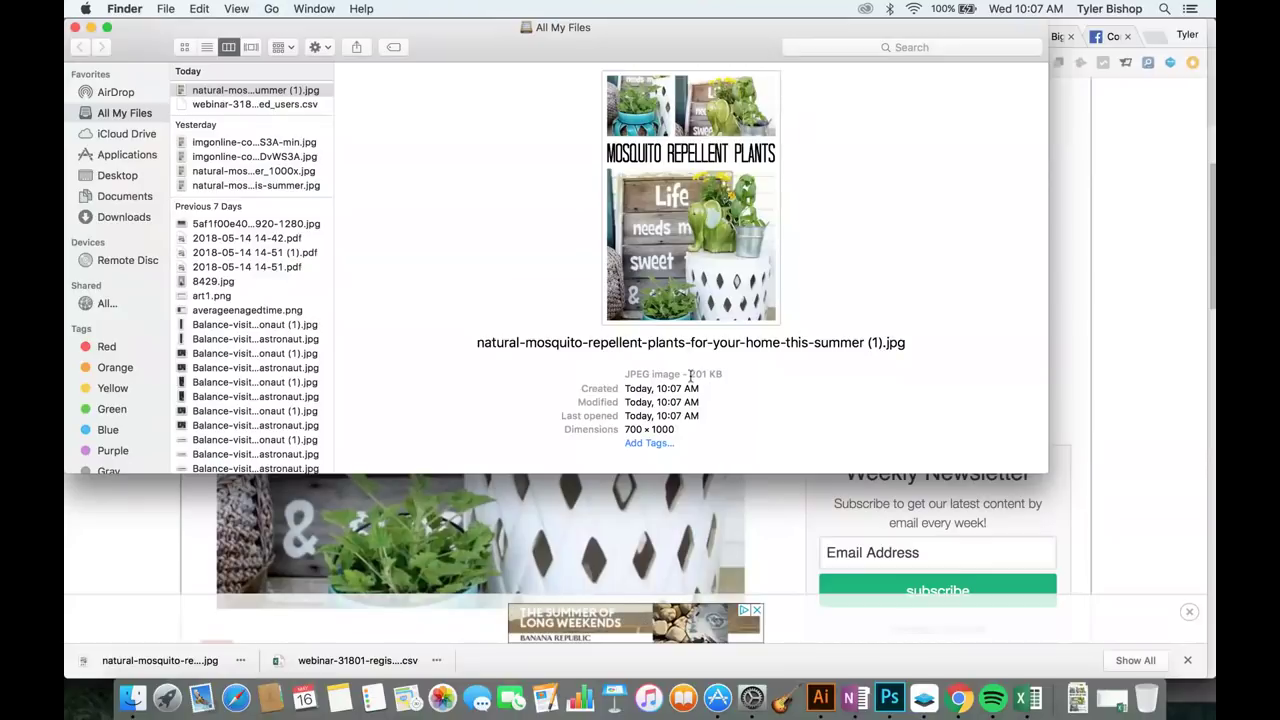
{"action": "left_click_drag", "start_coordinate": [689, 374], "coordinate": [724, 374]}
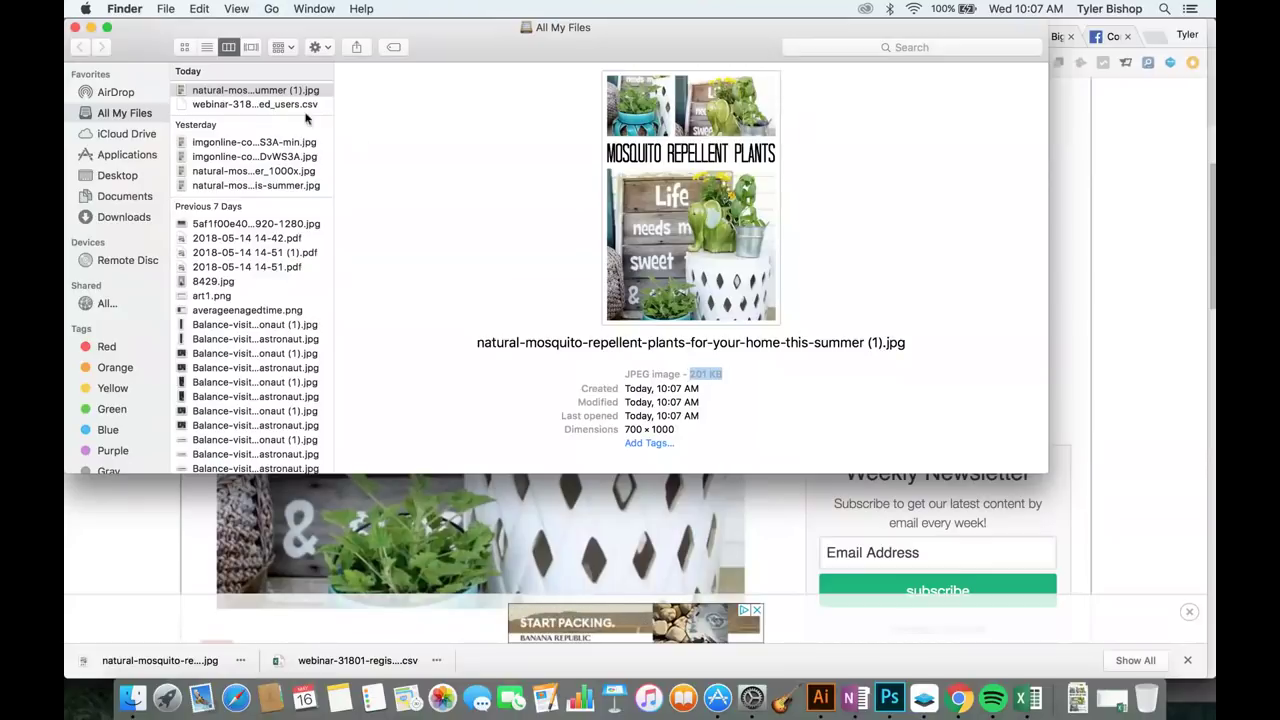
{"action": "left_click", "coordinate": [76, 28]}
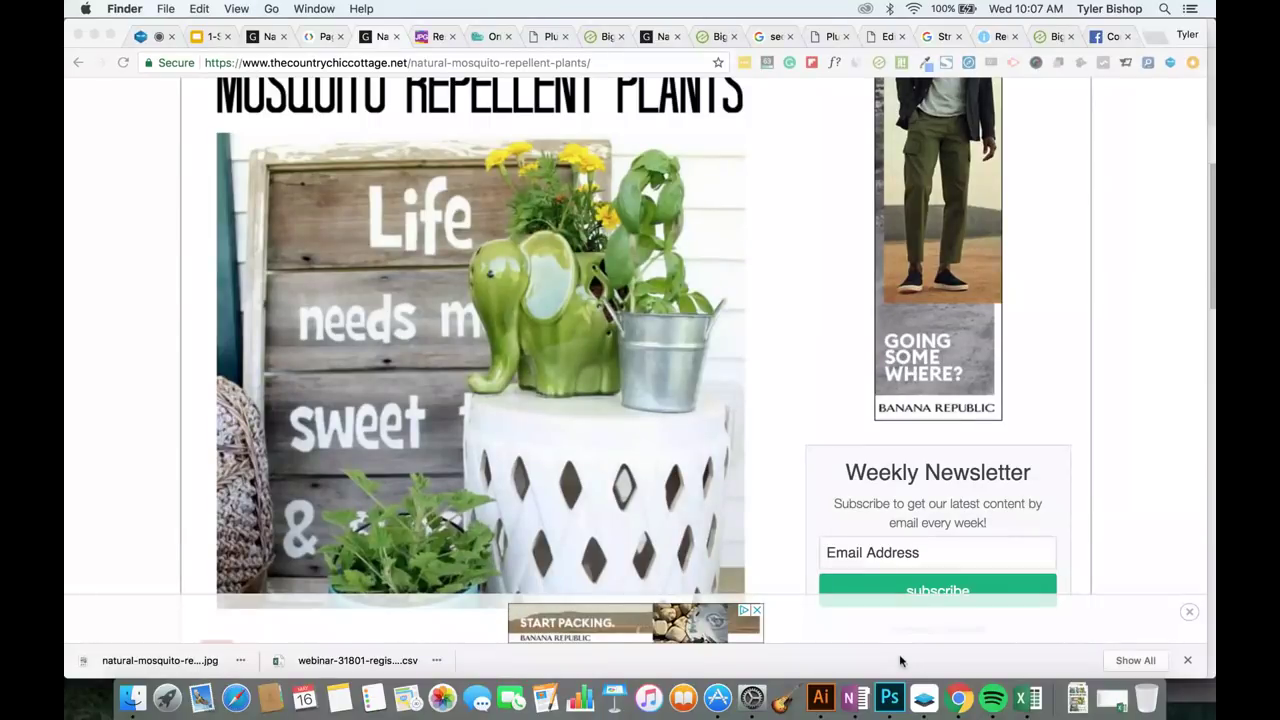
Switch to Photoshop and resize the open mosquito repellent plants image to a width of 650 pixels, keeping its proportions.
{"action": "left_click", "coordinate": [891, 697]}
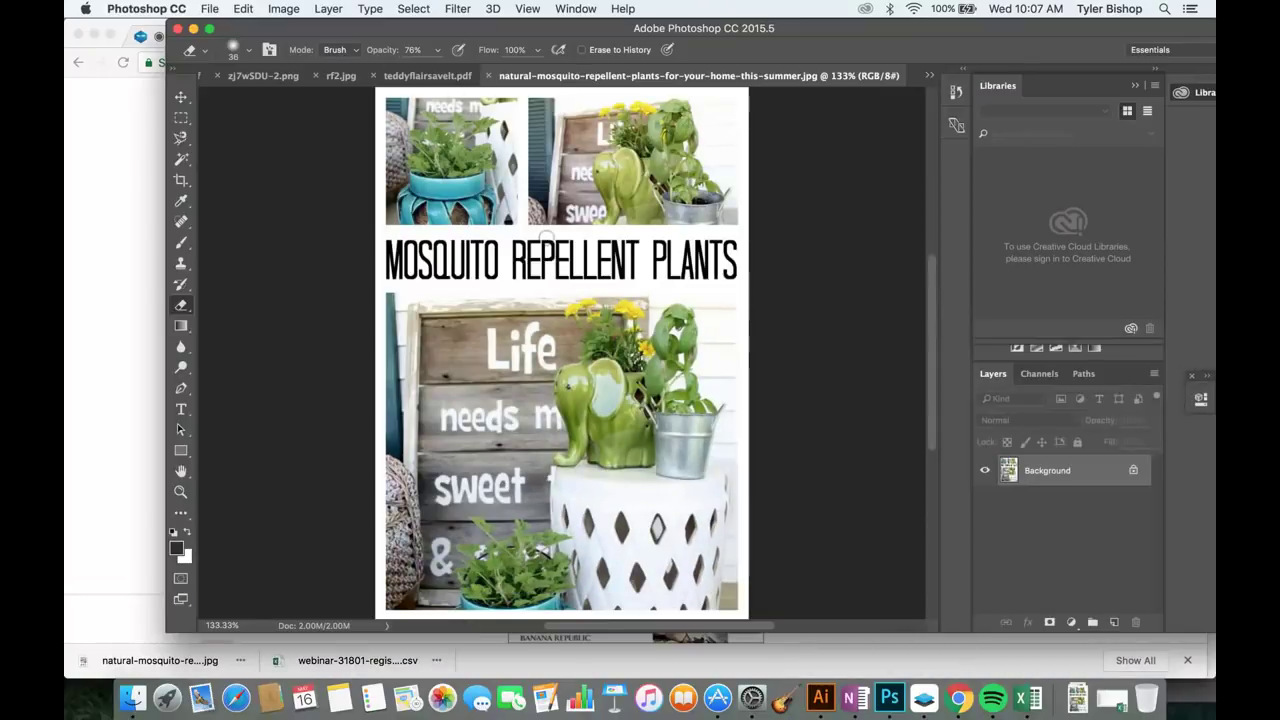
{"action": "left_click", "coordinate": [280, 9]}
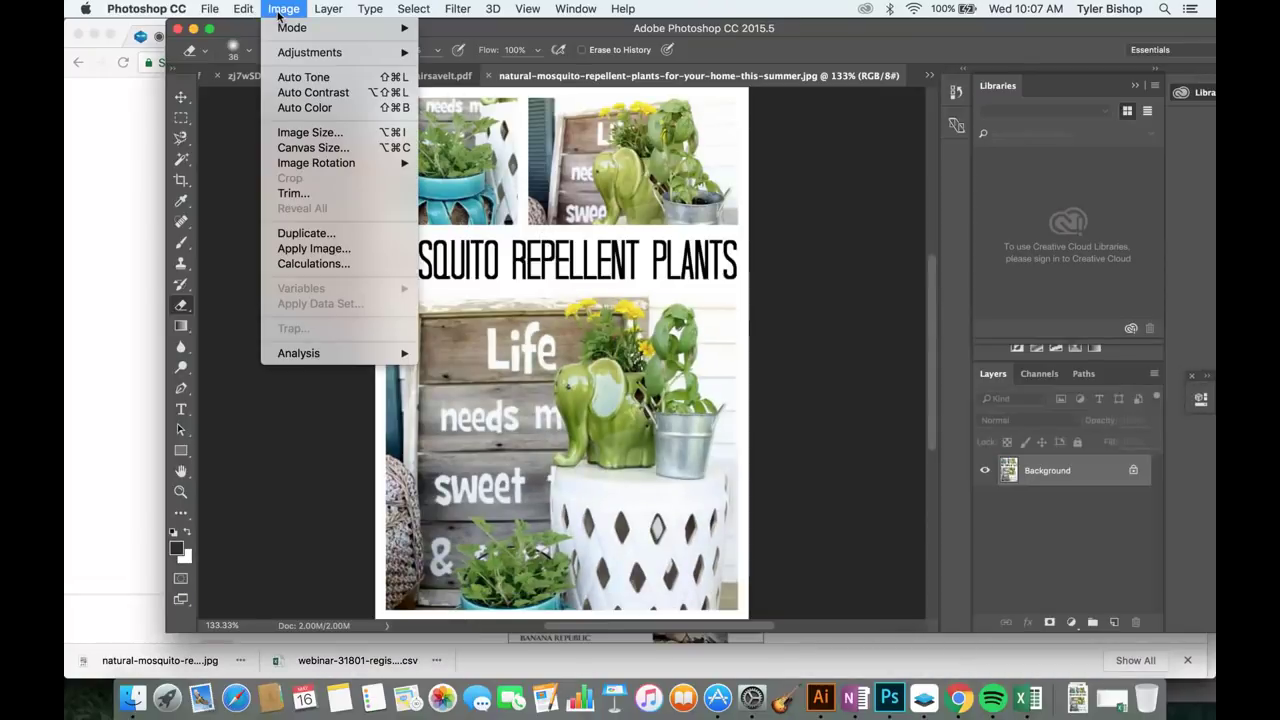
{"action": "left_click", "coordinate": [321, 137]}
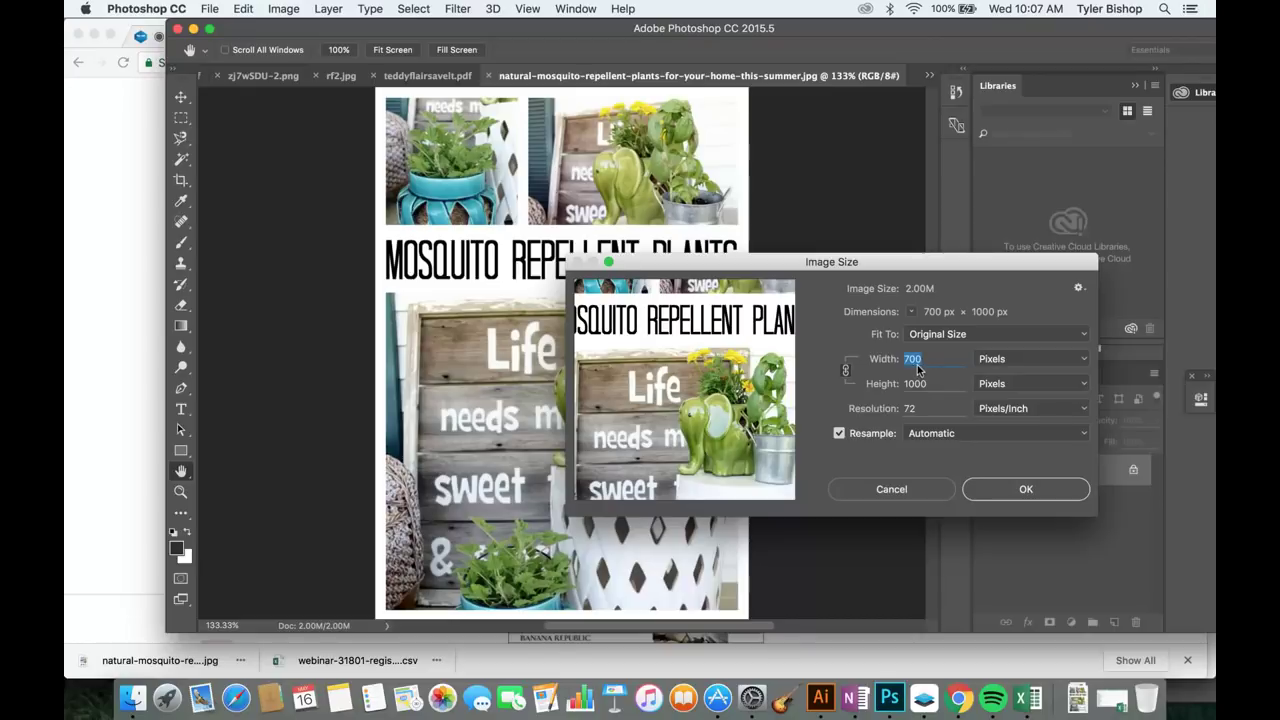
{"action": "type", "text": "650"}
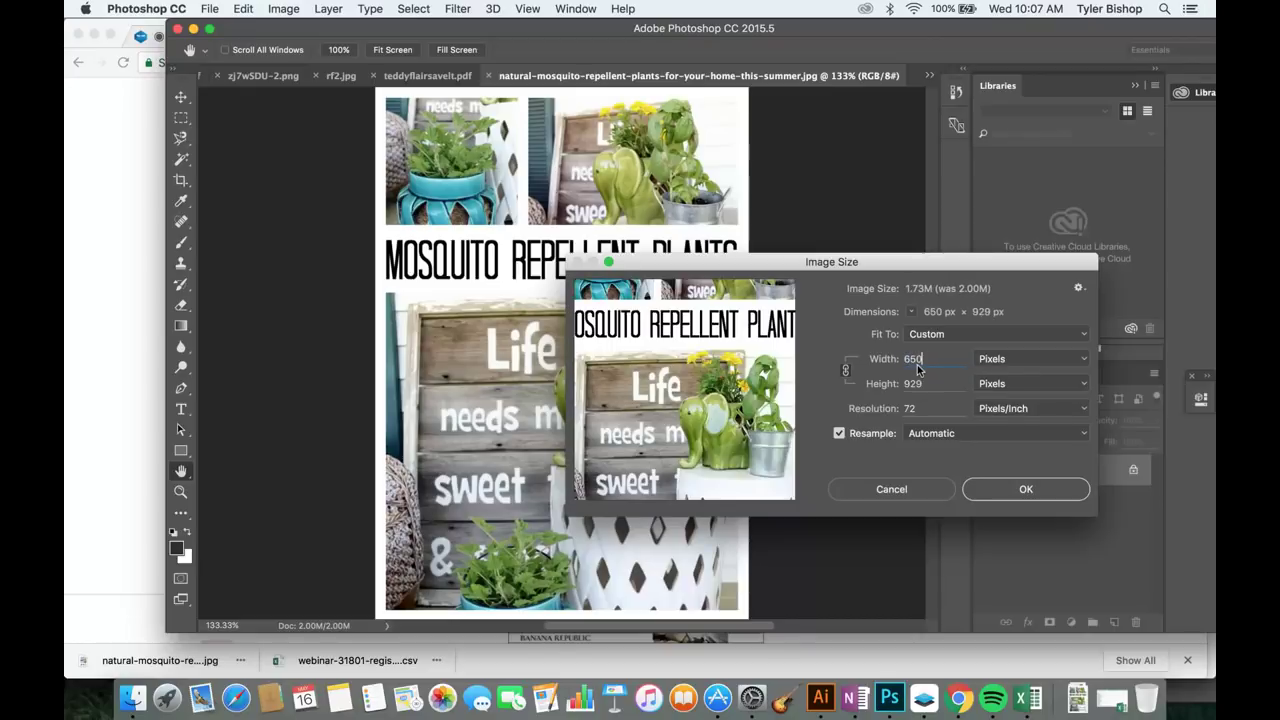
{"action": "left_click", "coordinate": [1026, 489]}
{"action": "key", "text": "e"}
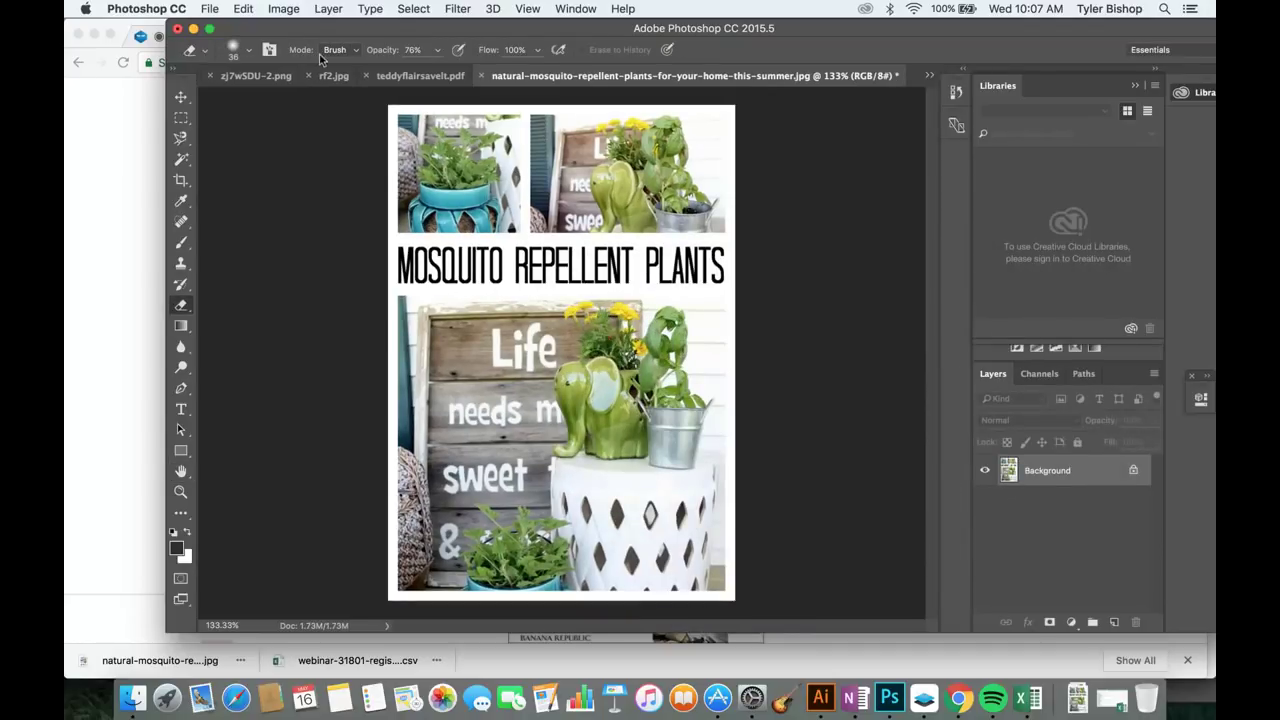
Export the image with Save for Web as a Medium quality JPEG to Downloads, replacing the existing file.
{"action": "left_click", "coordinate": [209, 8]}
{"action": "mouse_move", "coordinate": [289, 240]}
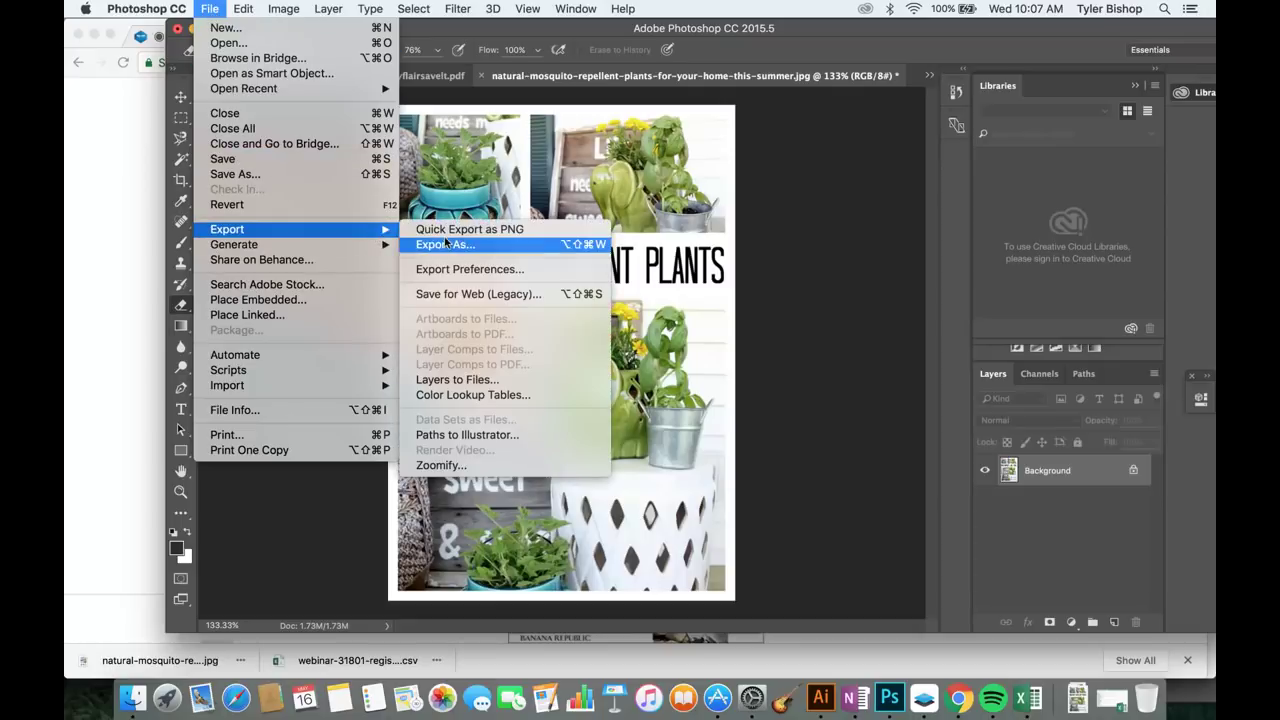
{"action": "left_click", "coordinate": [469, 294]}
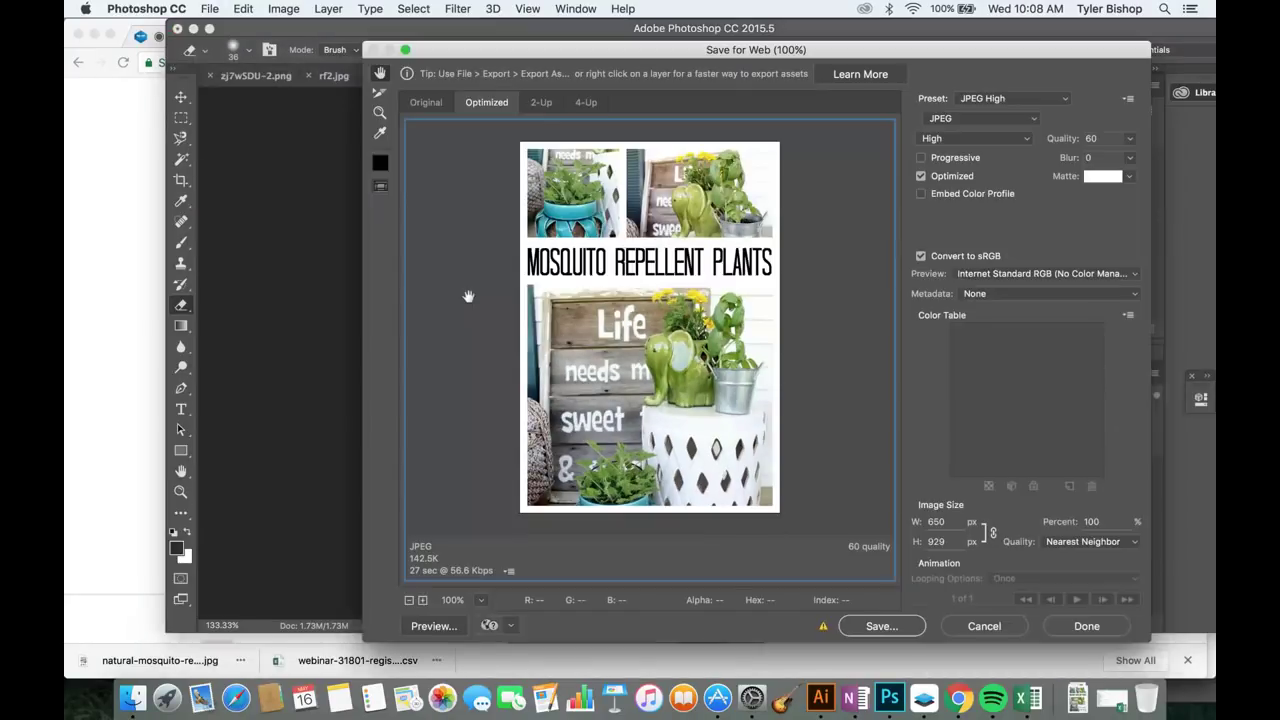
{"action": "left_click", "coordinate": [968, 138]}
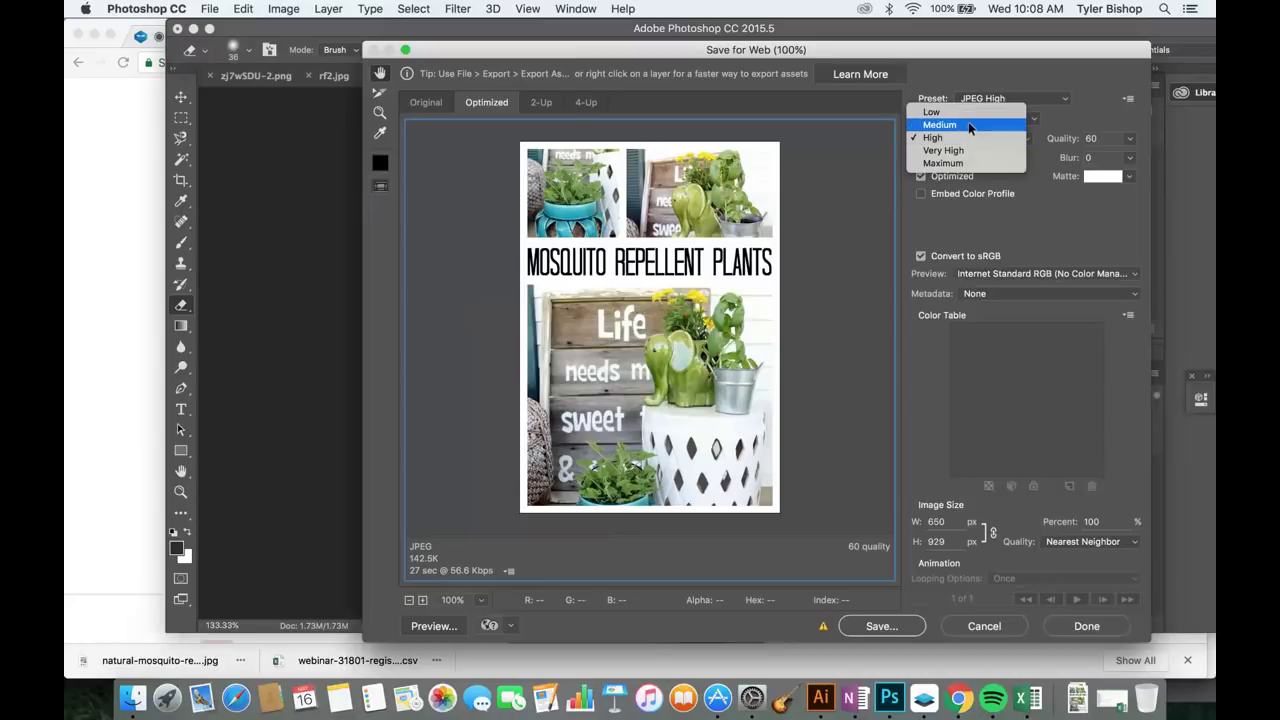
{"action": "left_click", "coordinate": [968, 125]}
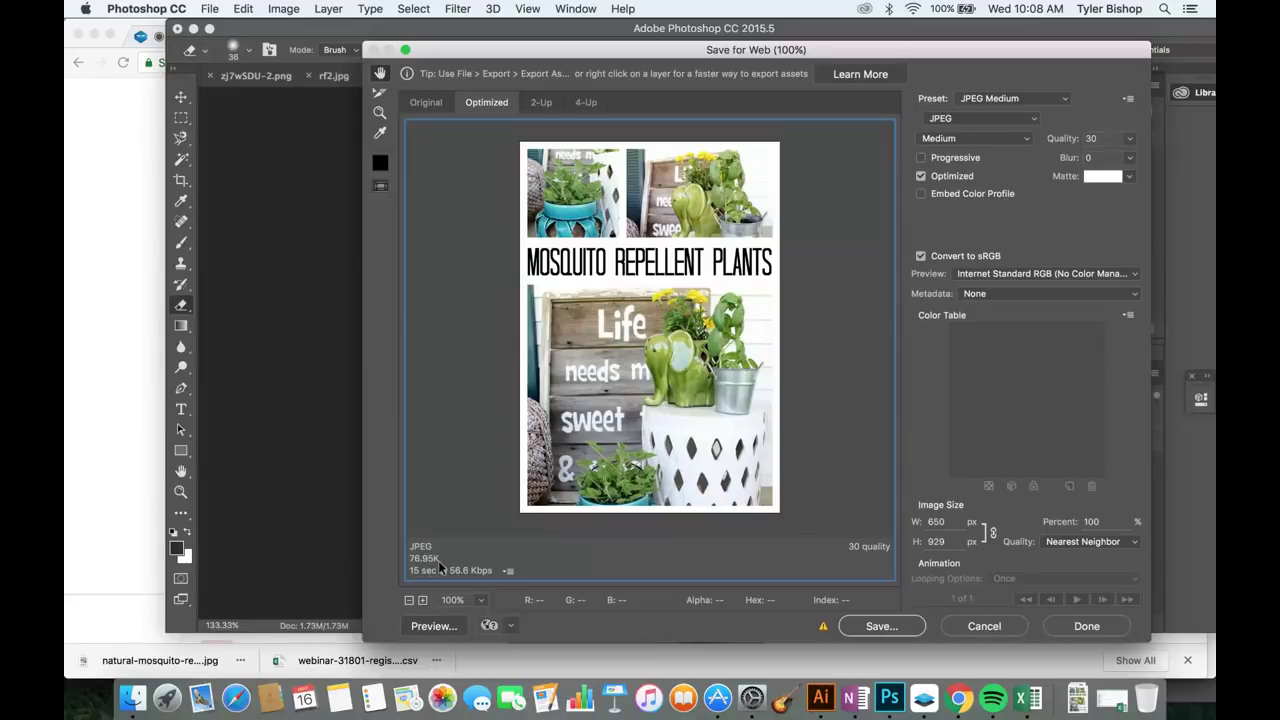
{"action": "left_click", "coordinate": [880, 626]}
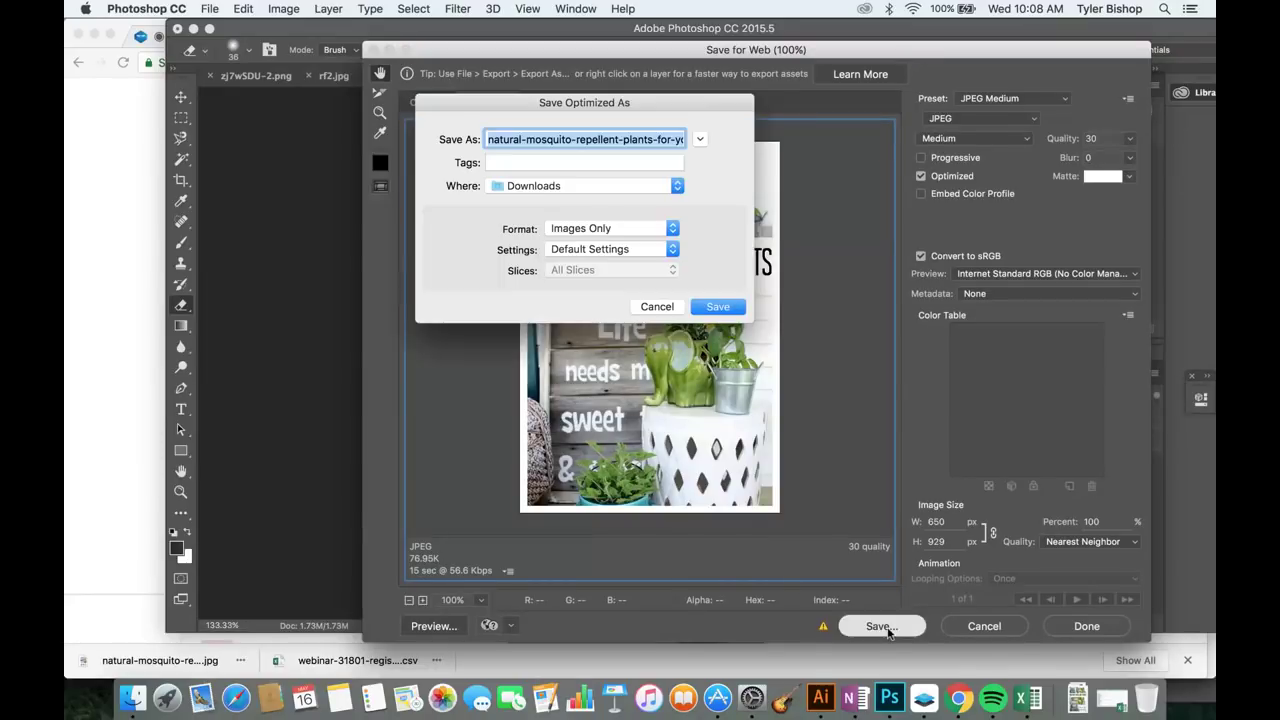
{"action": "left_click", "coordinate": [718, 307]}
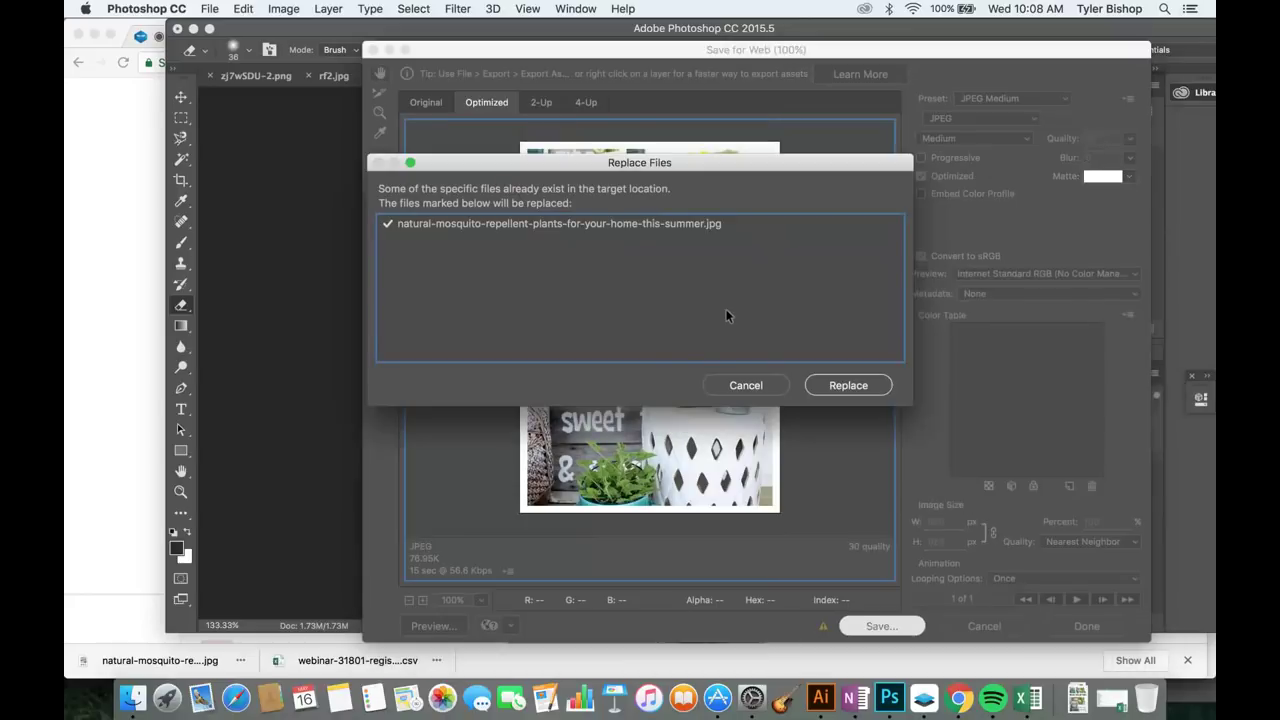
{"action": "left_click", "coordinate": [852, 384]}
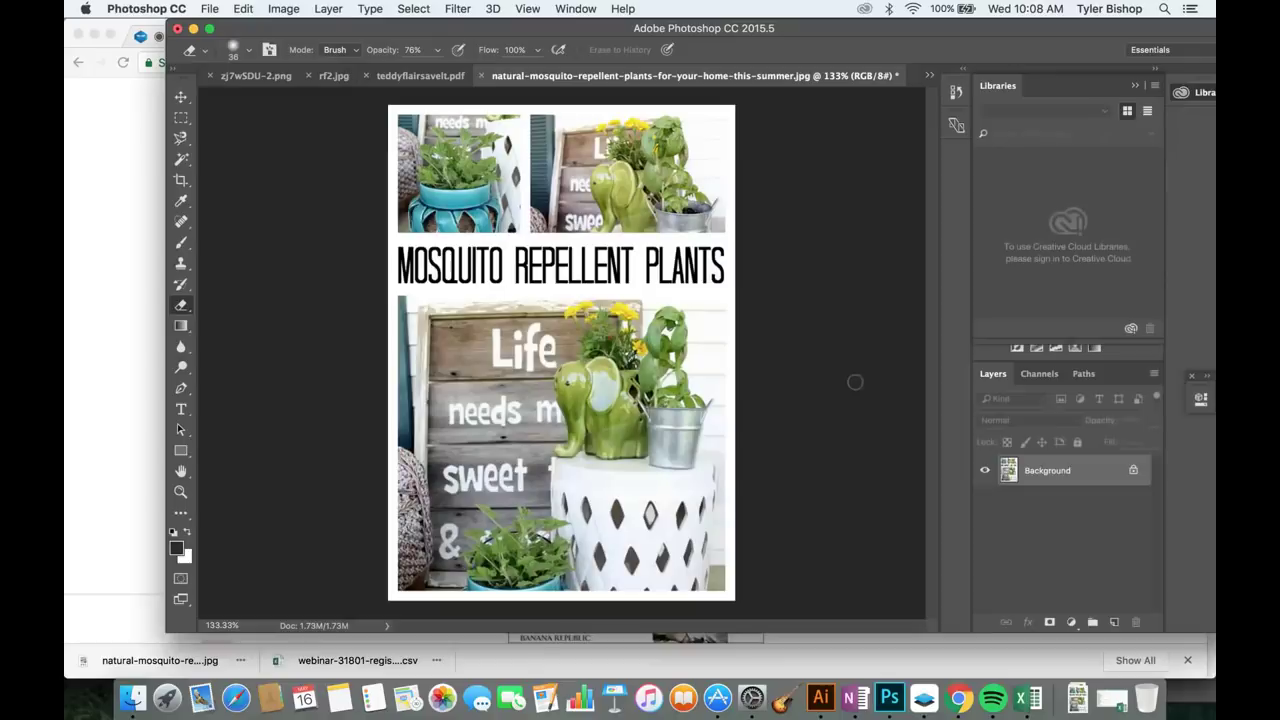
Switch to Chrome and show the file and size settings of the IMGonline image resize page.
{"action": "left_click", "coordinate": [151, 236]}
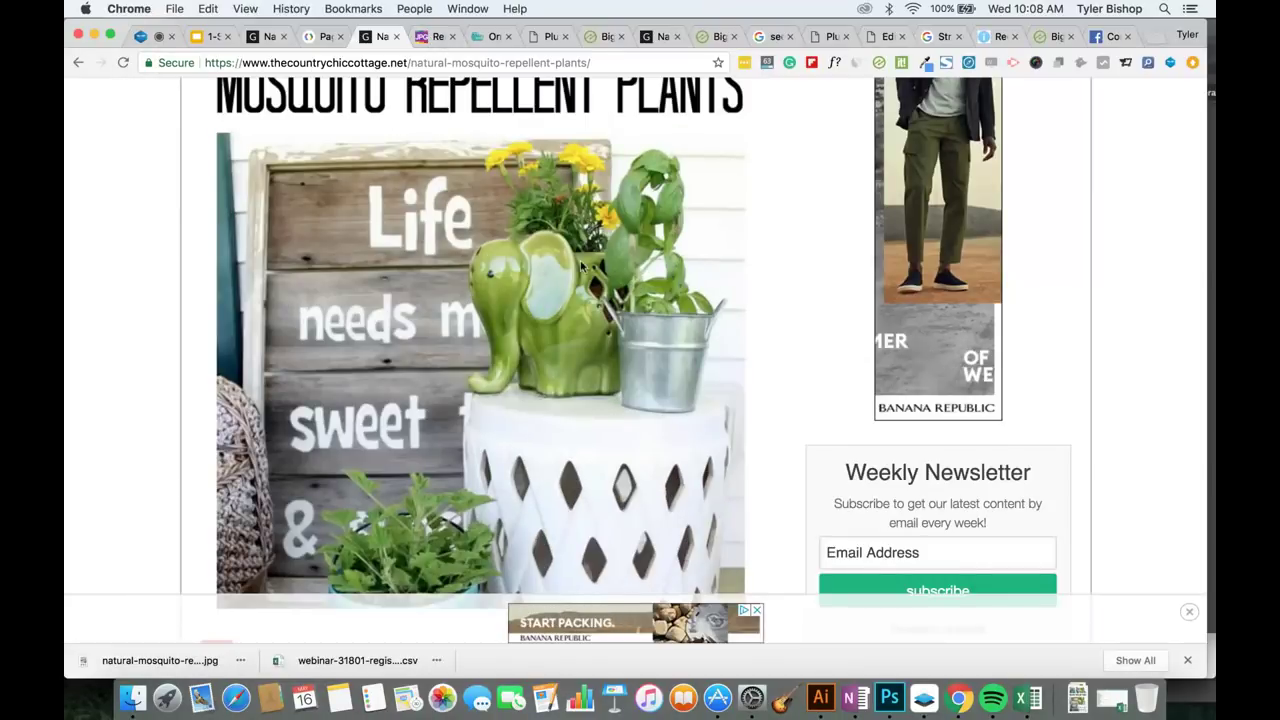
{"action": "left_click", "coordinate": [434, 37]}
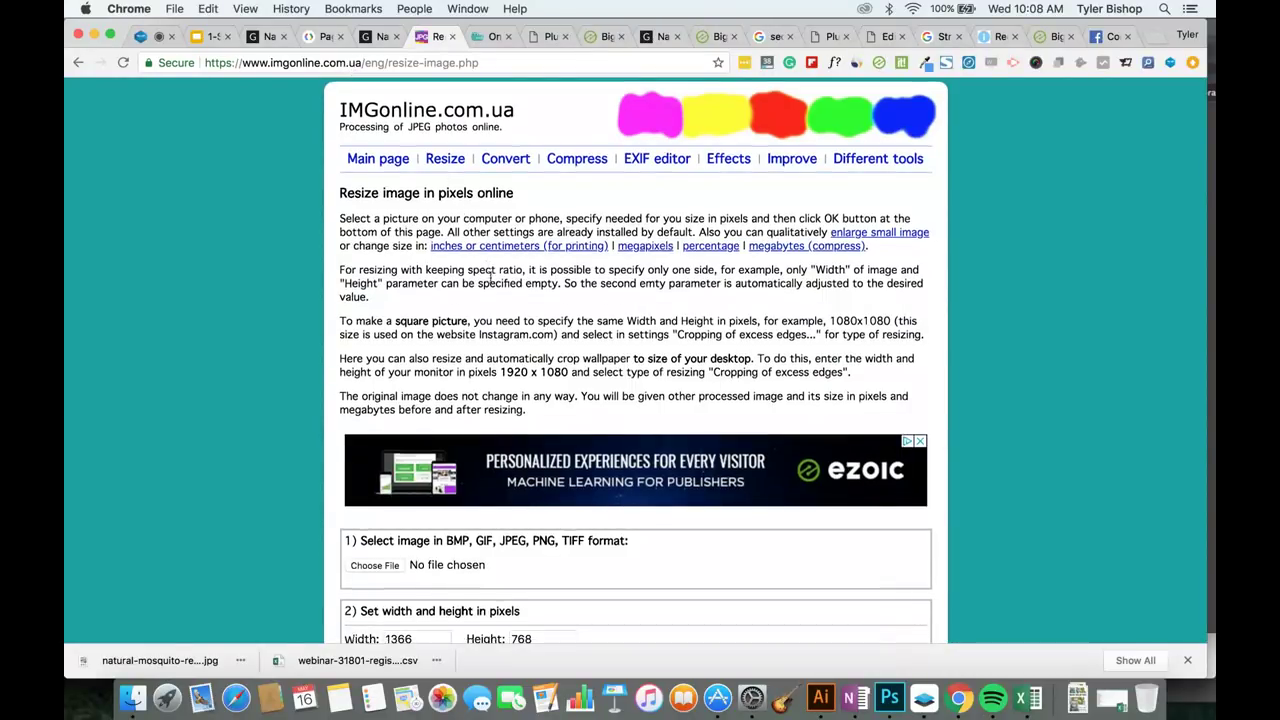
{"action": "scroll", "coordinate": [490, 278], "scroll_direction": "down", "scroll_amount": 5}
{"action": "scroll", "coordinate": [490, 278], "scroll_direction": "up", "scroll_amount": 3}
{"action": "scroll", "coordinate": [490, 278], "scroll_direction": "up", "scroll_amount": 3}
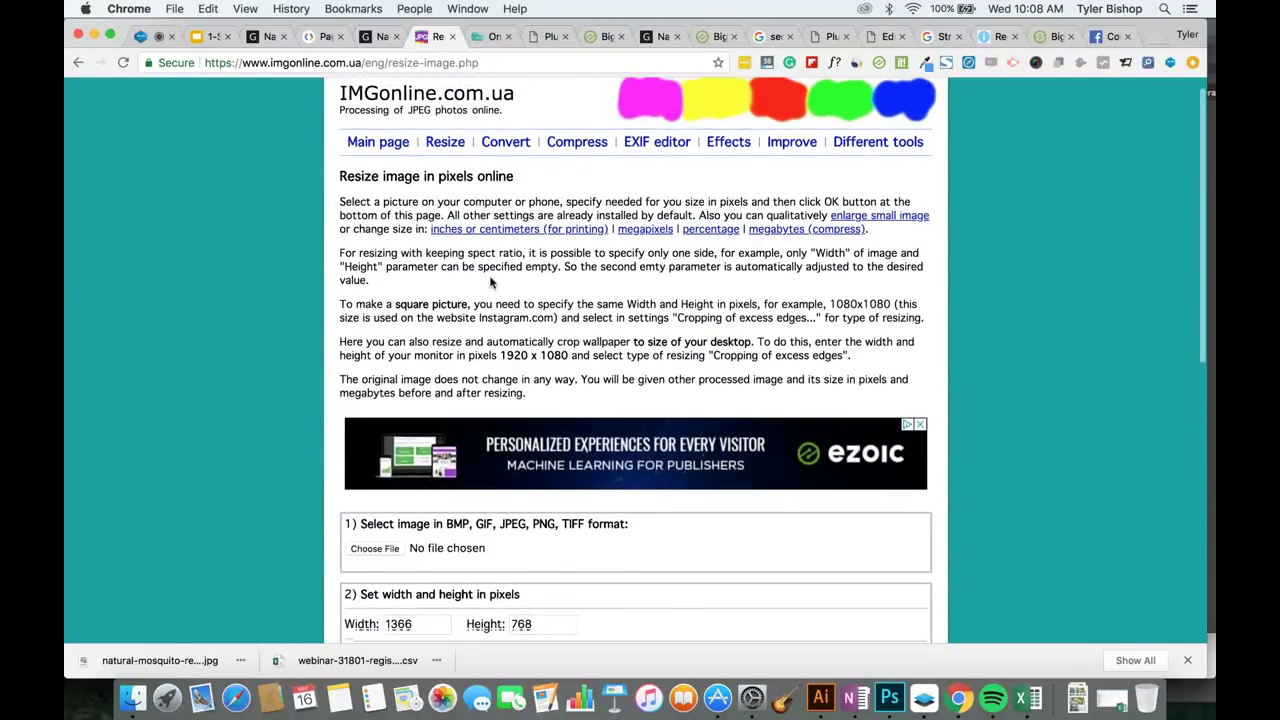
{"action": "scroll", "coordinate": [490, 278], "scroll_direction": "down", "scroll_amount": 6}
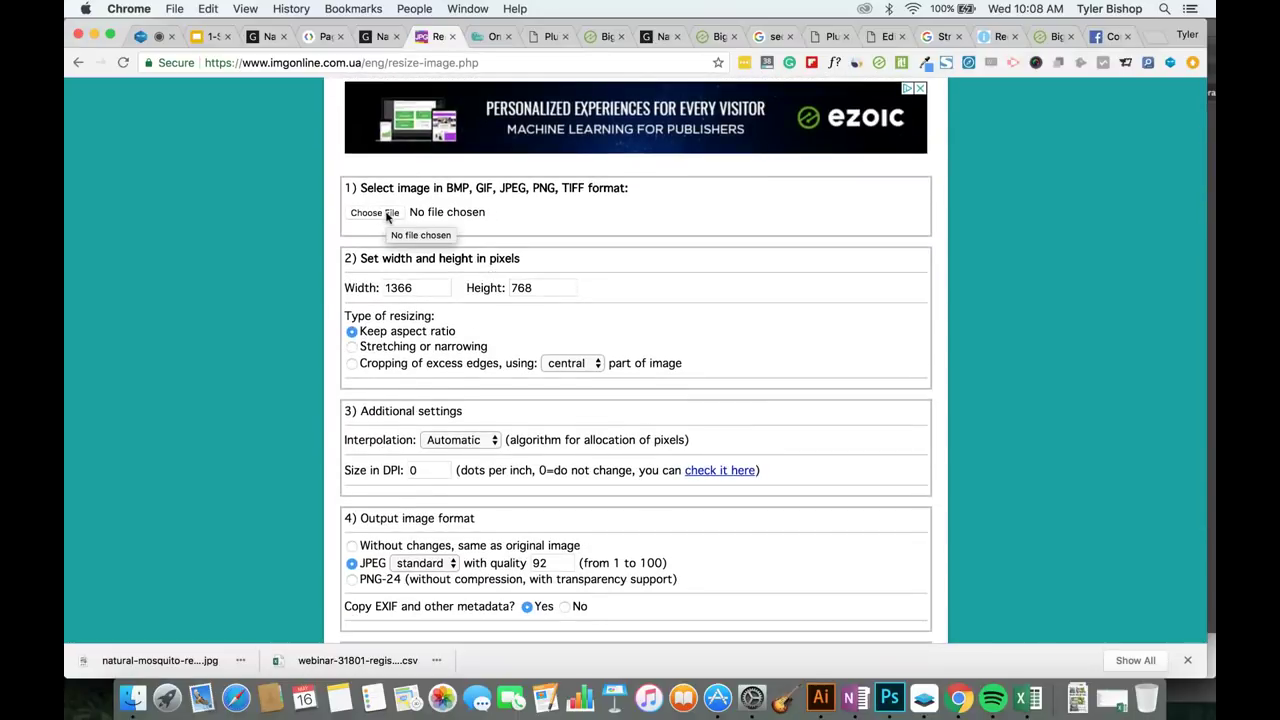
Set the resize width to 1000 pixels, clear the height, and review the remaining output settings.
{"action": "double_click", "coordinate": [427, 289]}
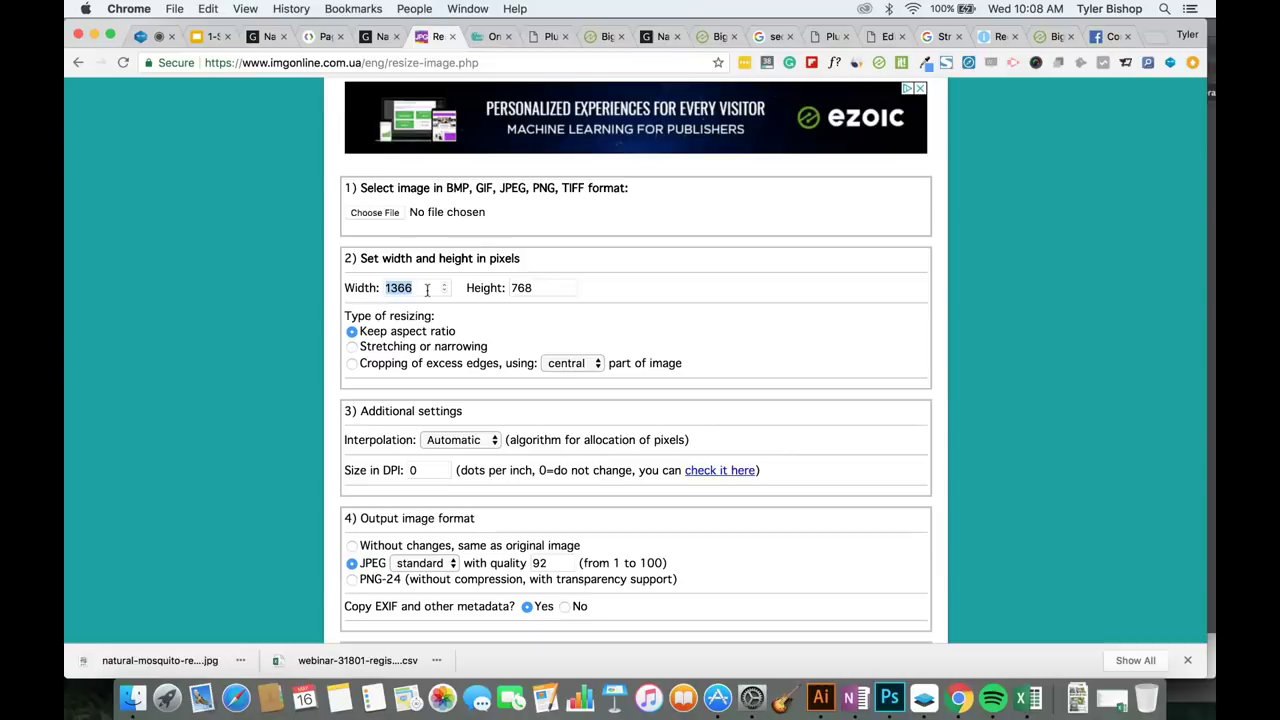
{"action": "type", "text": "1000"}
{"action": "double_click", "coordinate": [533, 290]}
{"action": "key", "text": "BackSpace"}
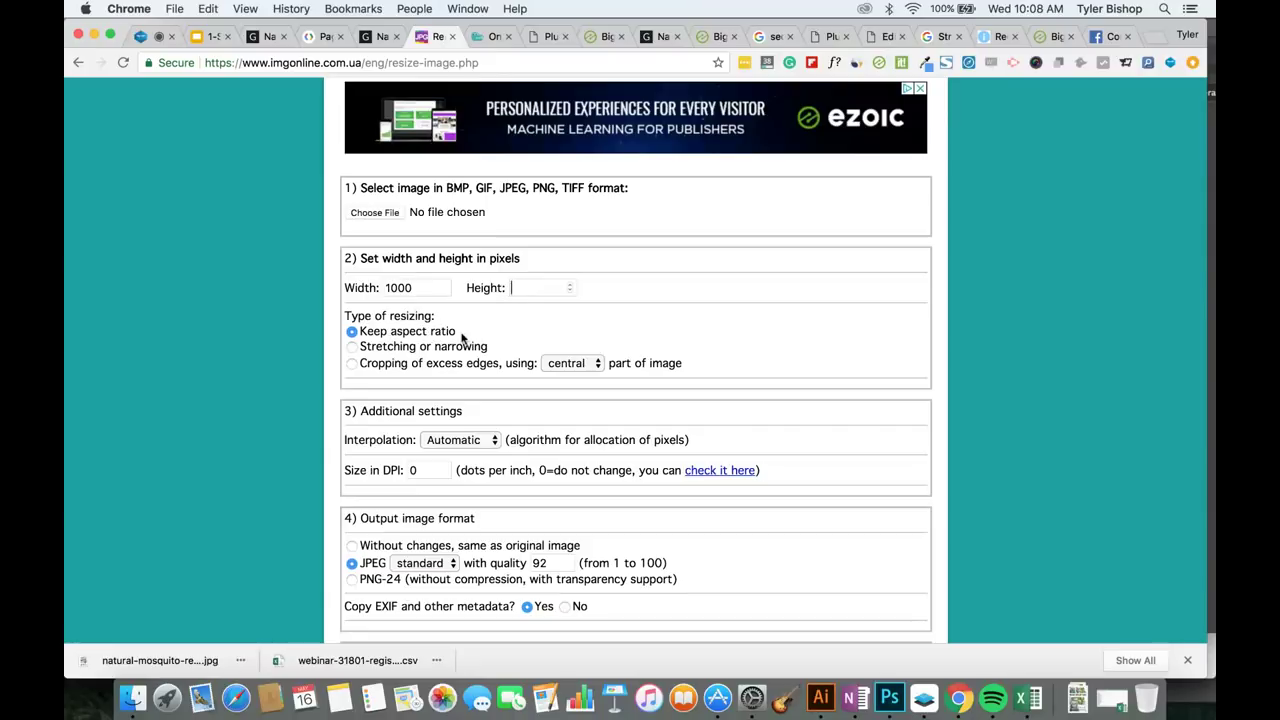
{"action": "scroll", "coordinate": [523, 371], "scroll_direction": "down", "scroll_amount": 4}
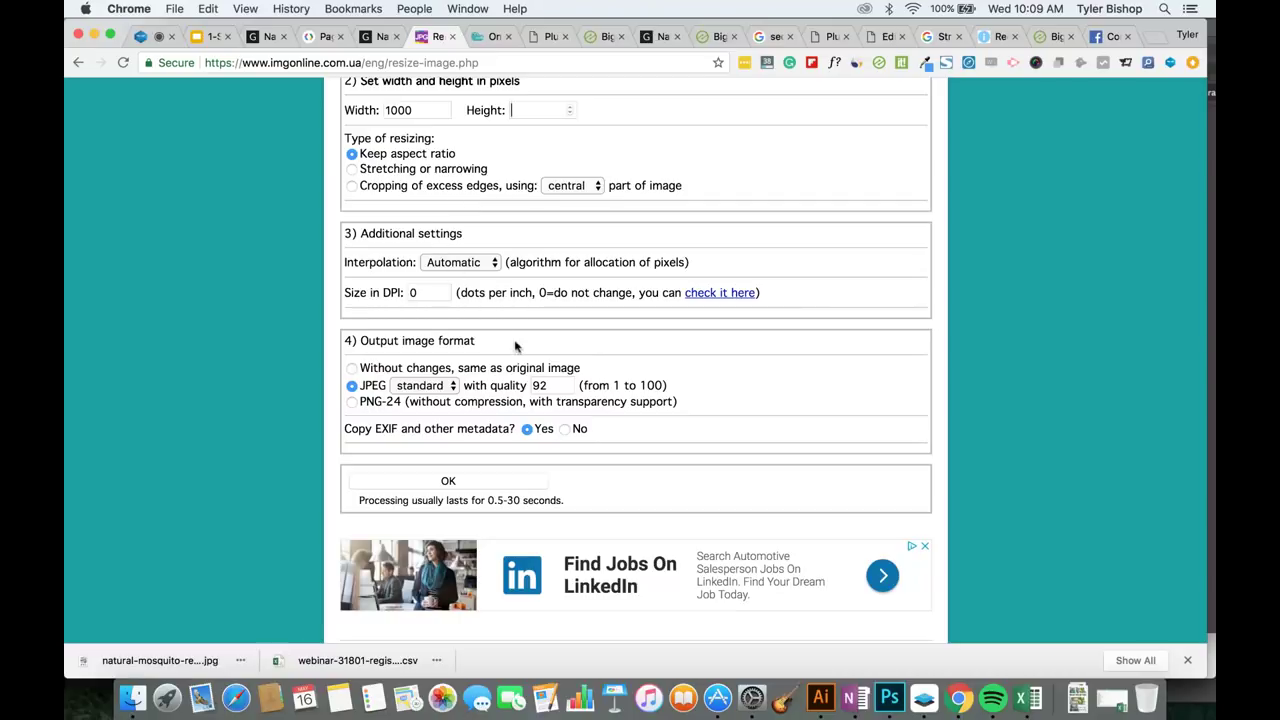
{"action": "scroll", "coordinate": [530, 360], "scroll_direction": "down", "scroll_amount": 2}
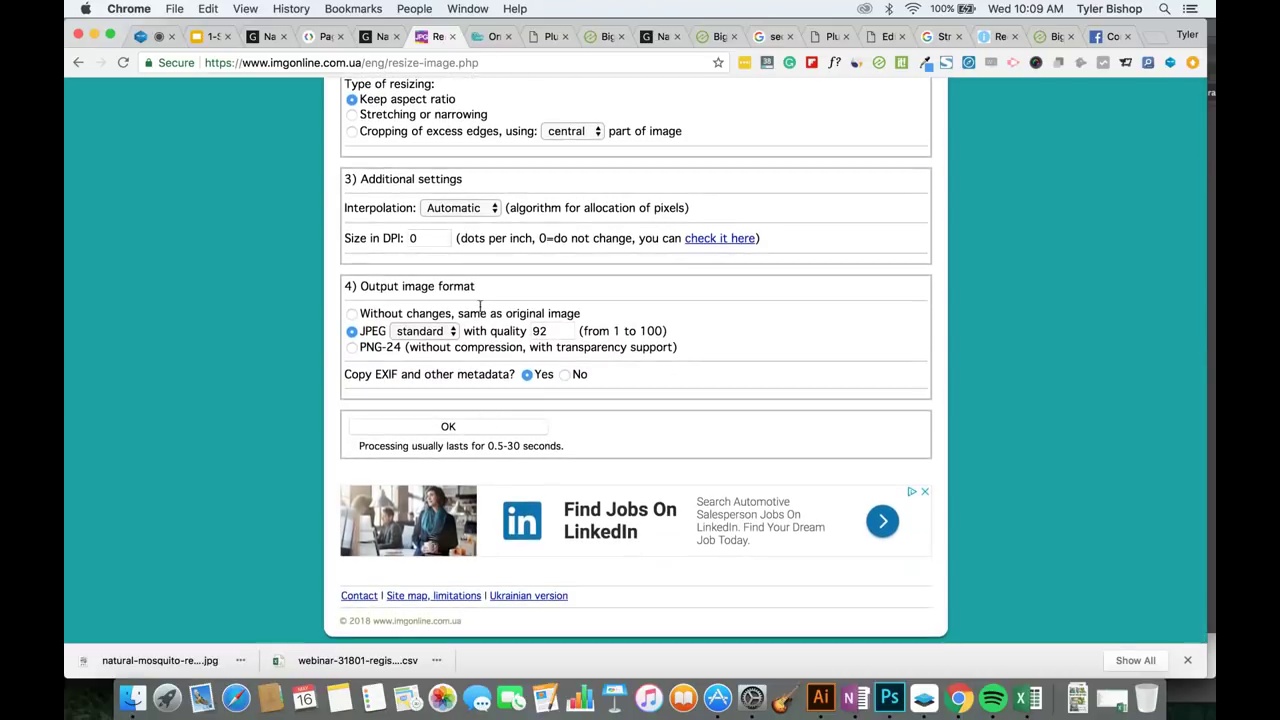
Upload natural-mosquito-repellent-plants-for-your-home-this-summer (1).jpg from Downloads to Optimizilla for compression.
{"action": "left_click", "coordinate": [491, 37]}
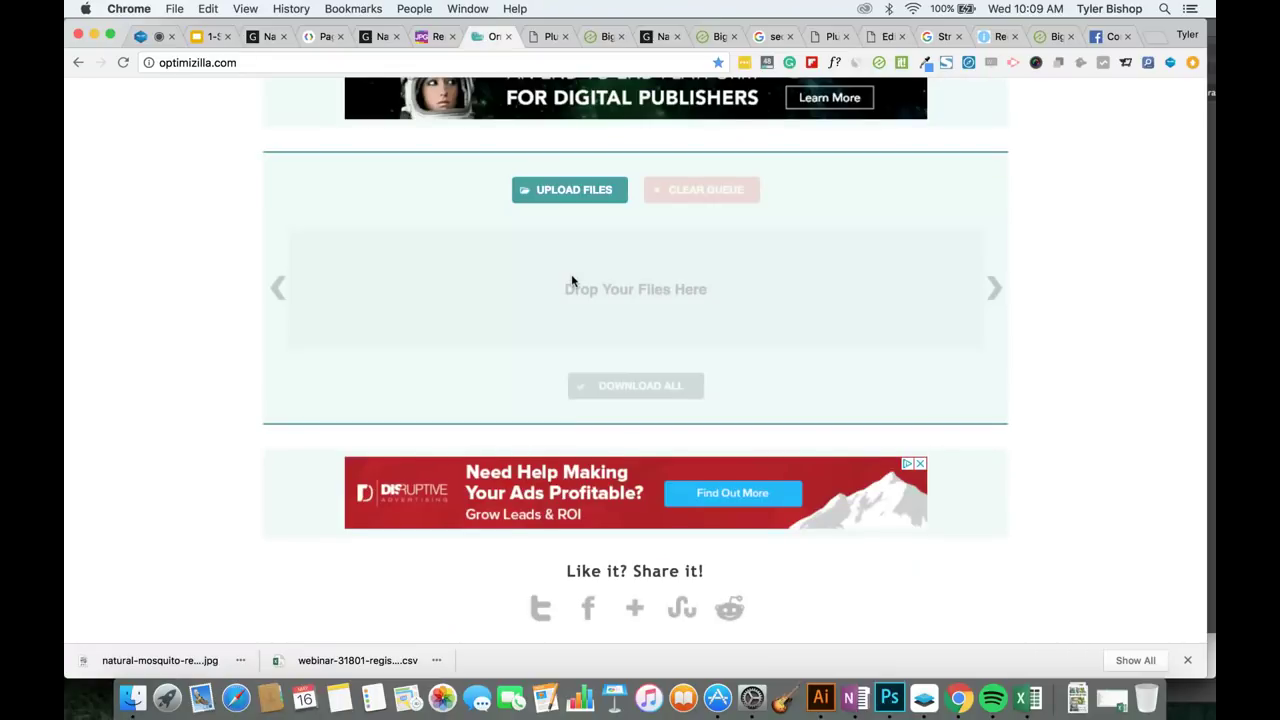
{"action": "scroll", "coordinate": [572, 280], "scroll_direction": "up", "scroll_amount": 5}
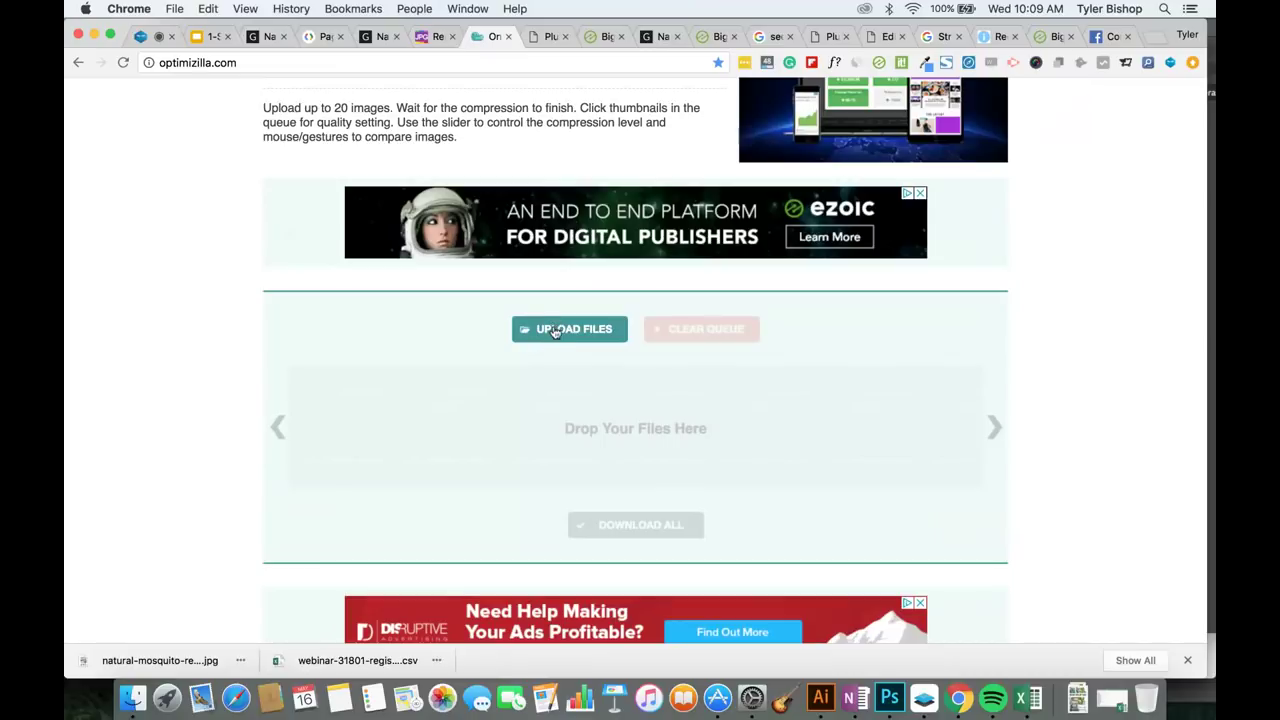
{"action": "left_click", "coordinate": [553, 332]}
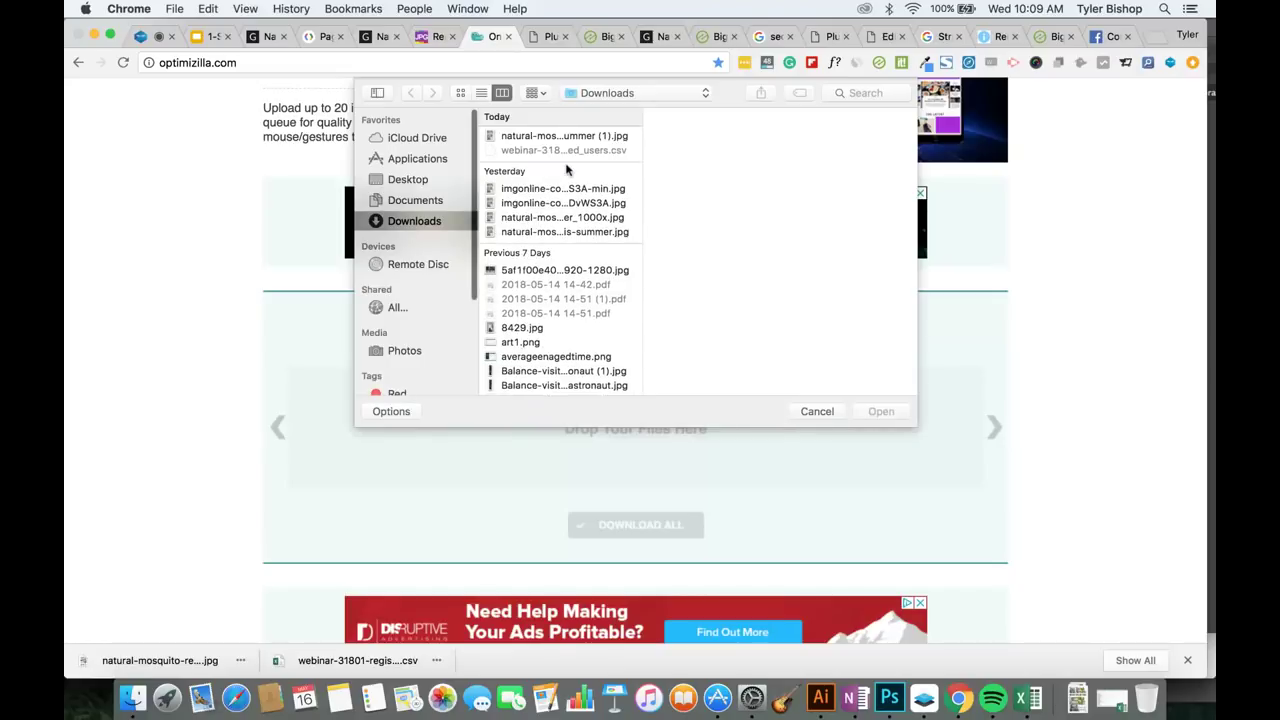
{"action": "left_click", "coordinate": [586, 136]}
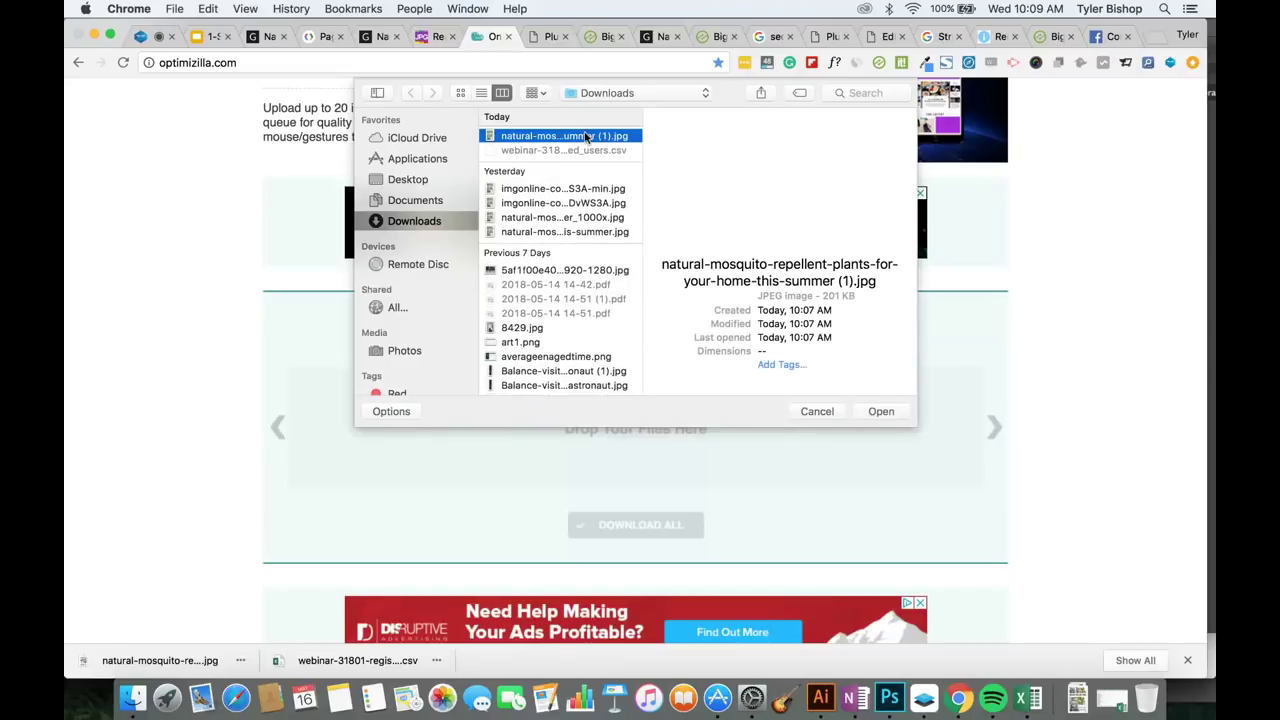
{"action": "left_click", "coordinate": [884, 412]}
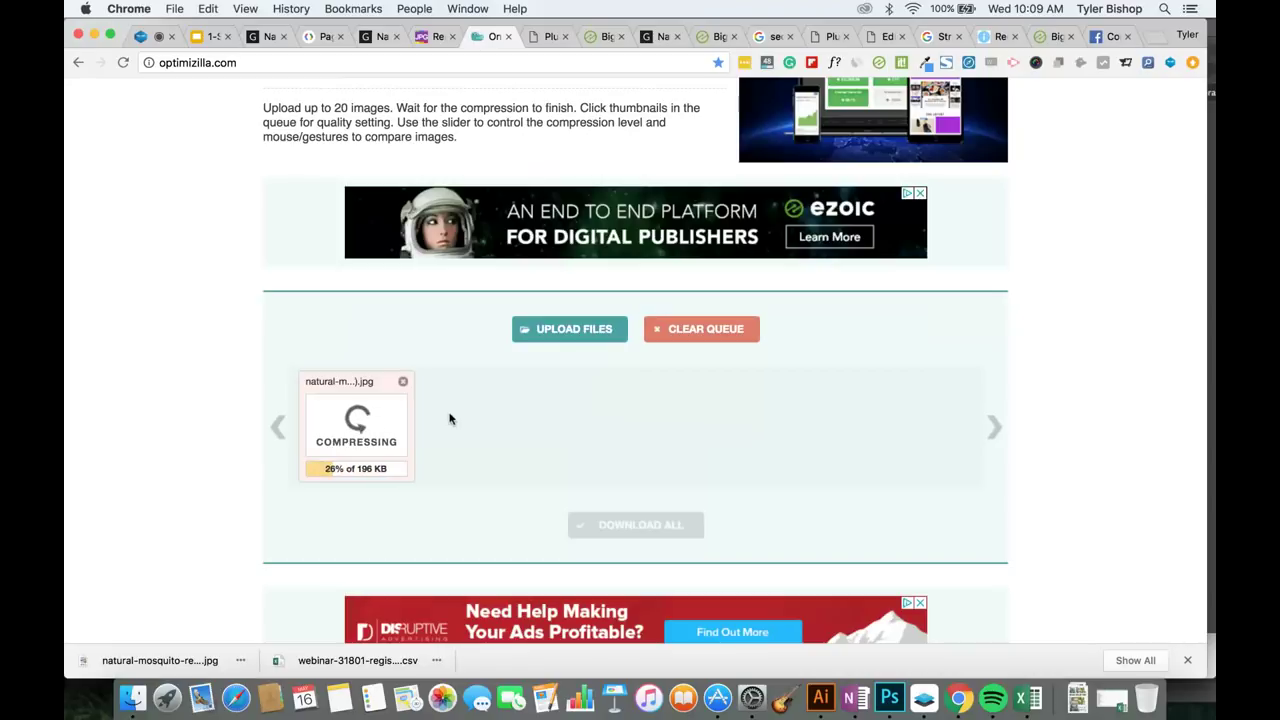
{"action": "scroll", "coordinate": [497, 474], "scroll_direction": "down", "scroll_amount": 1}
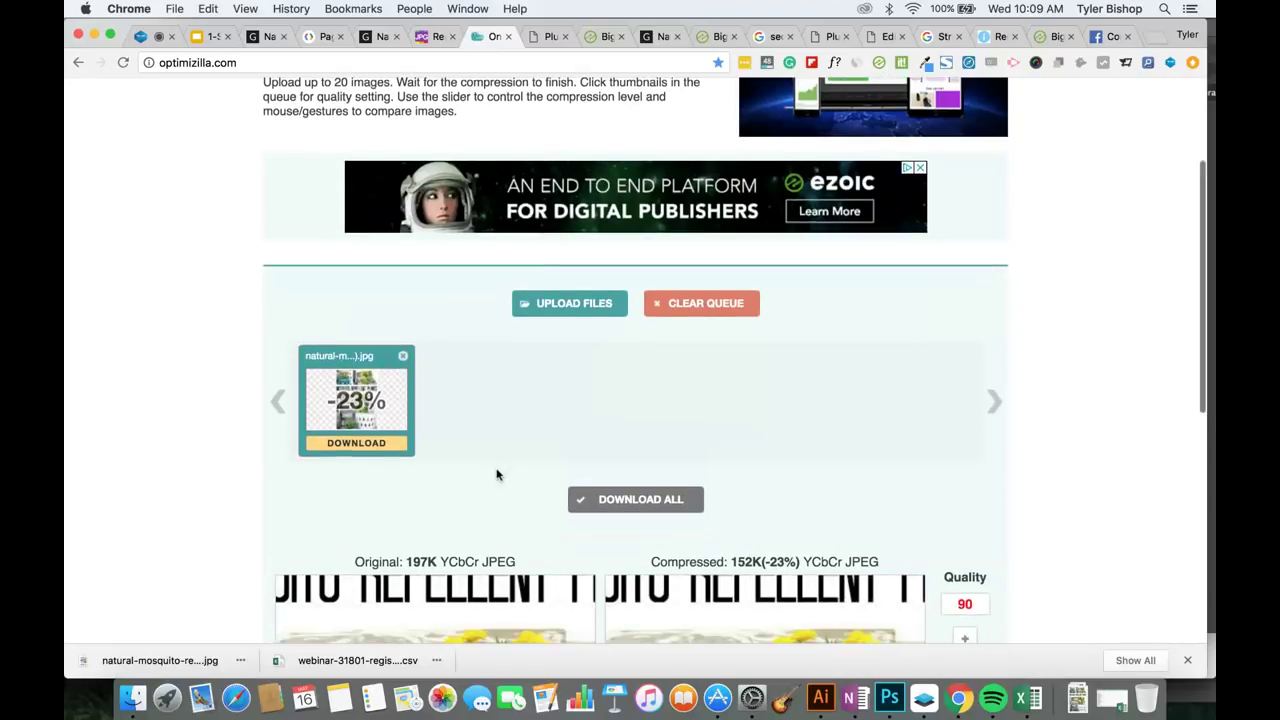
Lower the compression quality of the uploaded image to 63 and apply it.
{"action": "scroll", "coordinate": [497, 474], "scroll_direction": "down", "scroll_amount": 1}
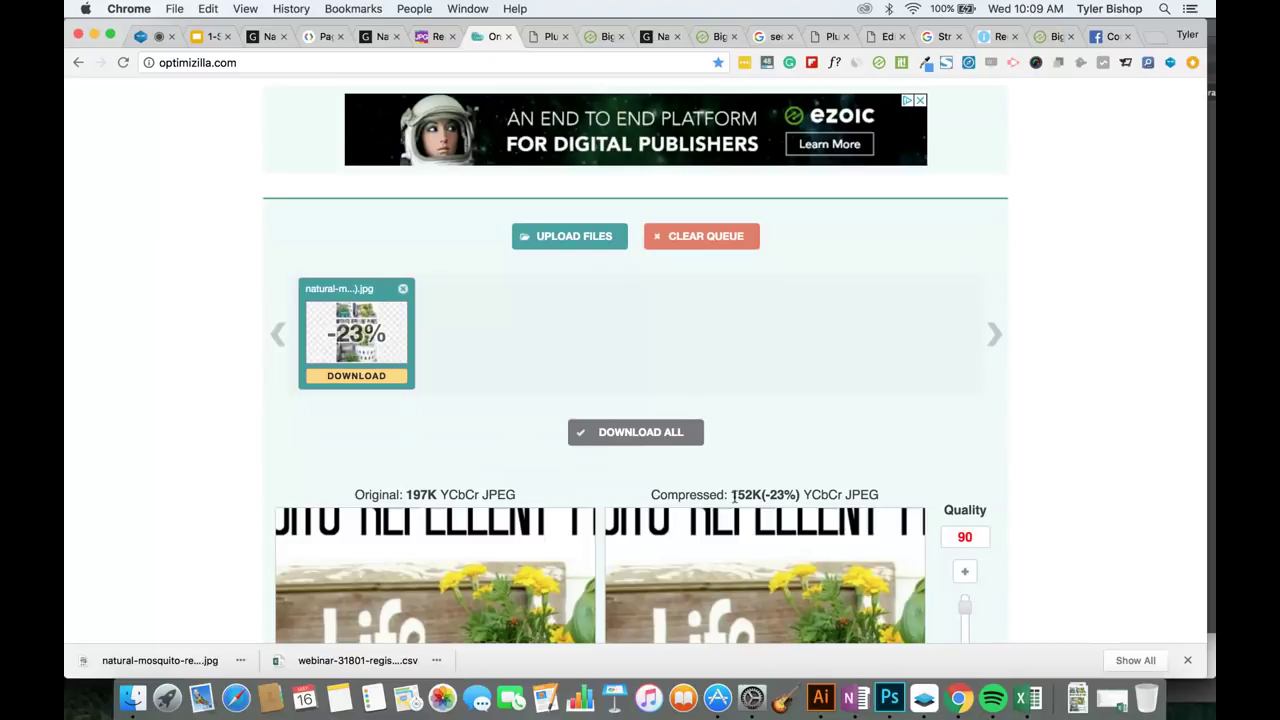
{"action": "scroll", "coordinate": [903, 394], "scroll_direction": "down", "scroll_amount": 3}
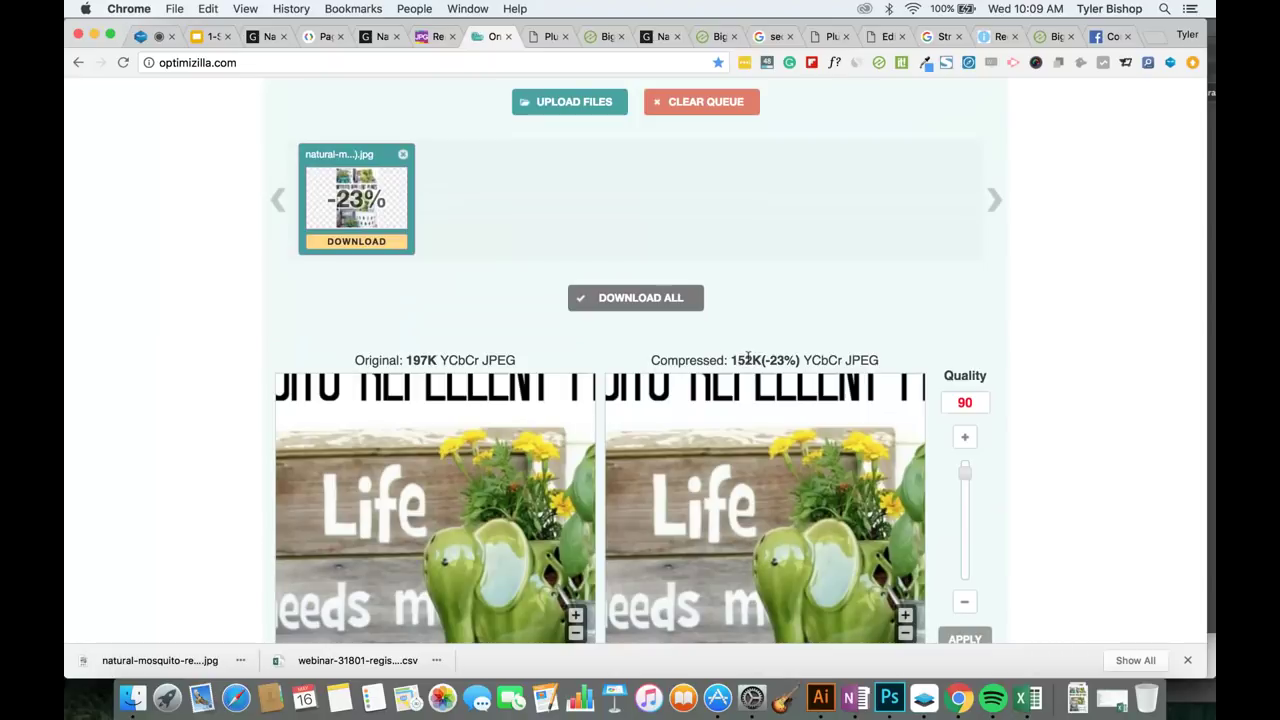
{"action": "scroll", "coordinate": [1103, 374], "scroll_direction": "down", "scroll_amount": 1}
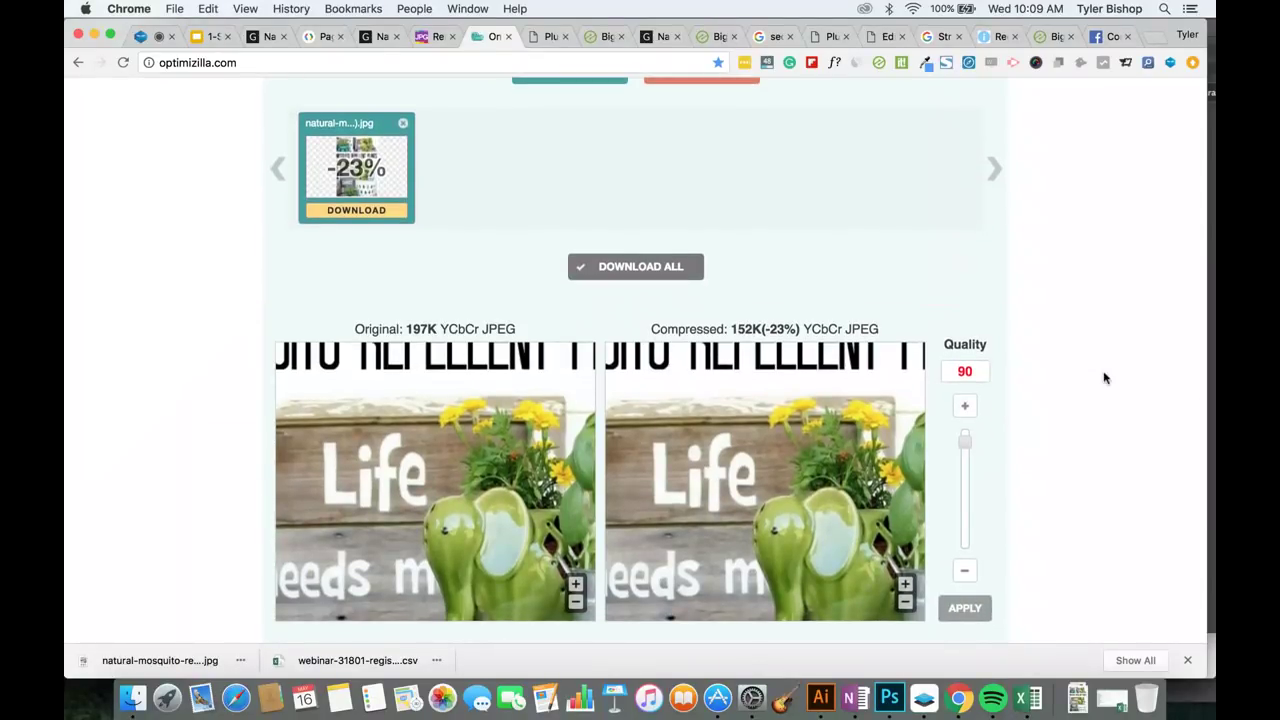
{"action": "left_click_drag", "start_coordinate": [966, 442], "coordinate": [966, 480]}
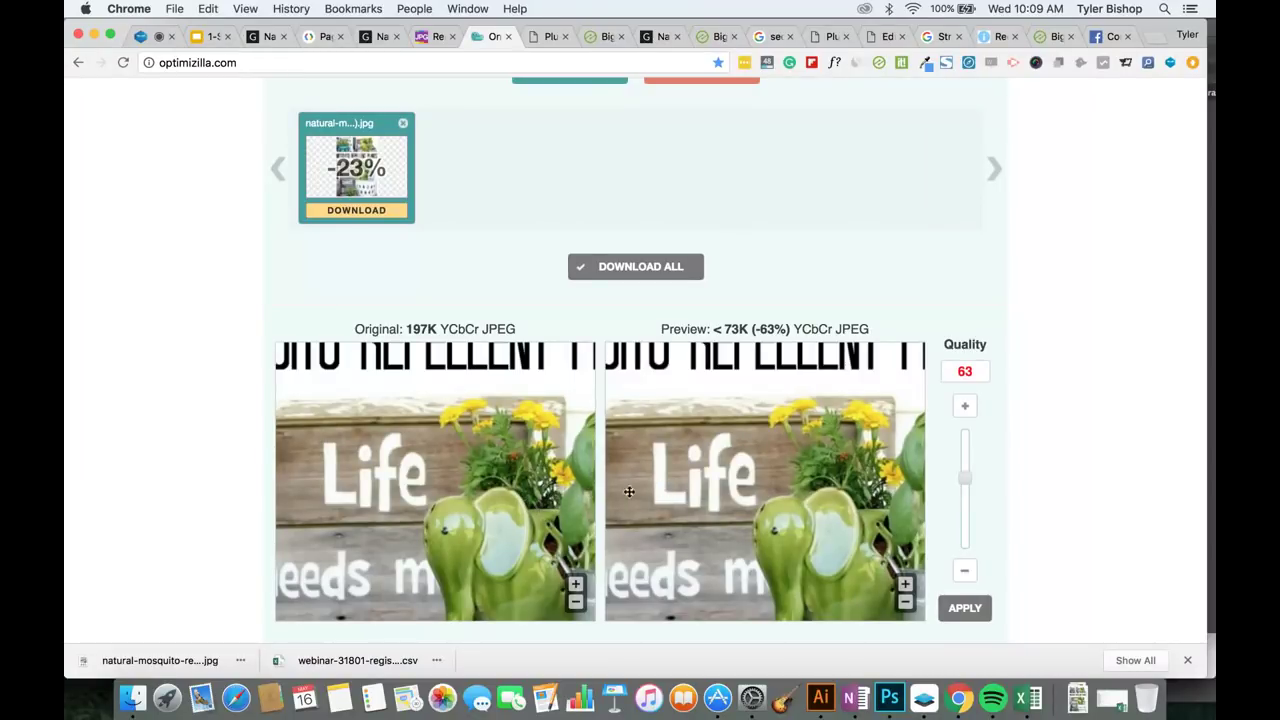
{"action": "left_click_drag", "start_coordinate": [740, 327], "coordinate": [722, 327]}
{"action": "scroll", "coordinate": [1020, 474], "scroll_direction": "down", "scroll_amount": 1}
{"action": "left_click", "coordinate": [966, 547]}
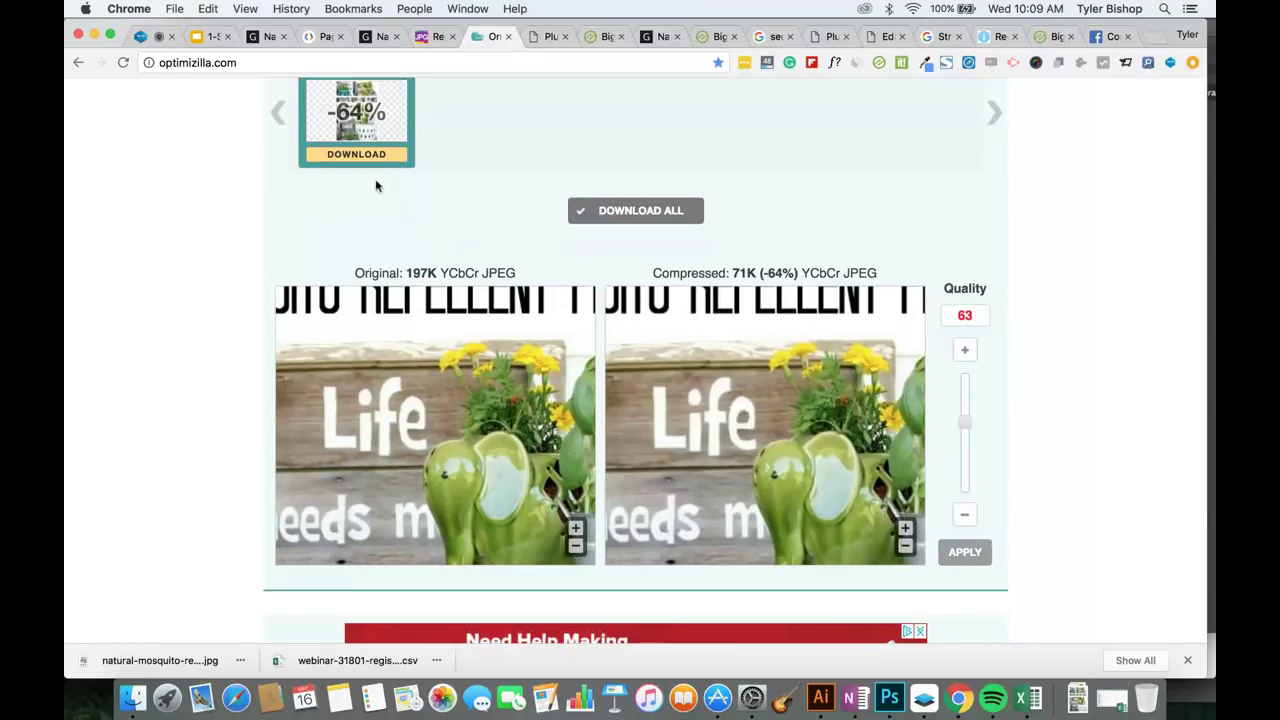
Download the compressed image from Optimizilla and dismiss the browser's downloads bar.
{"action": "scroll", "coordinate": [376, 186], "scroll_direction": "up", "scroll_amount": 1}
{"action": "left_click", "coordinate": [352, 224]}
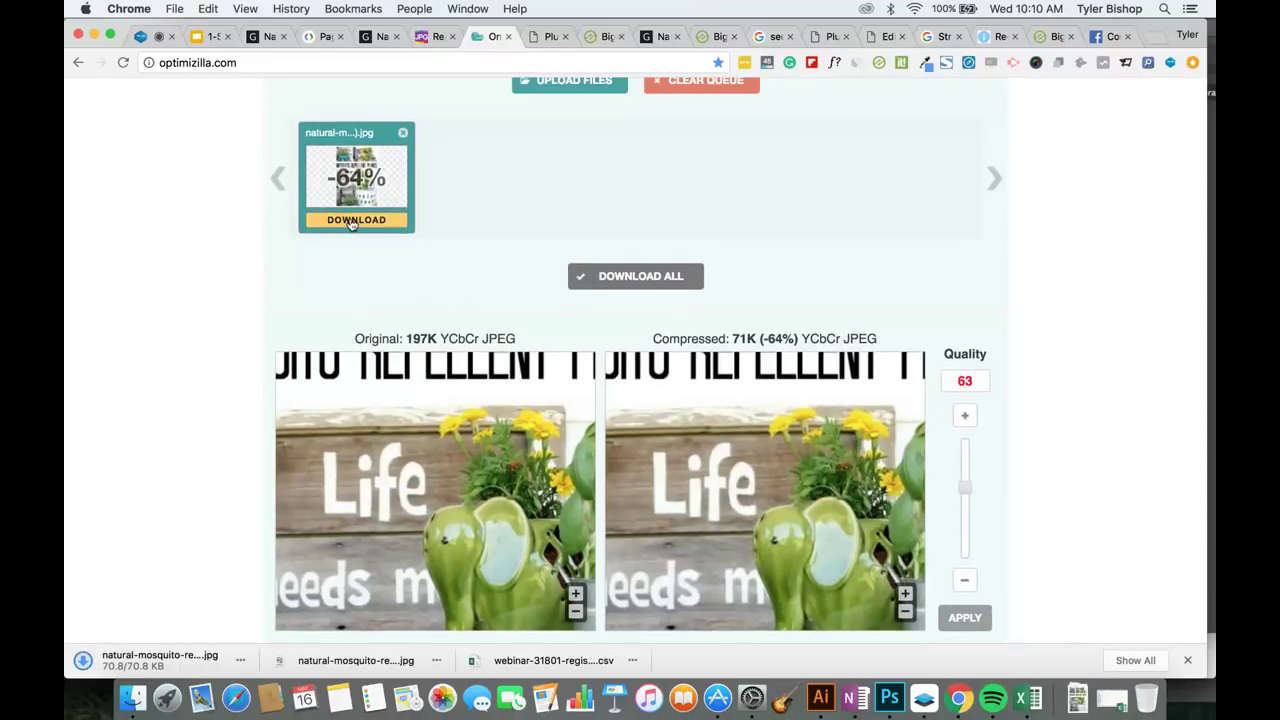
{"action": "left_click", "coordinate": [1188, 660]}
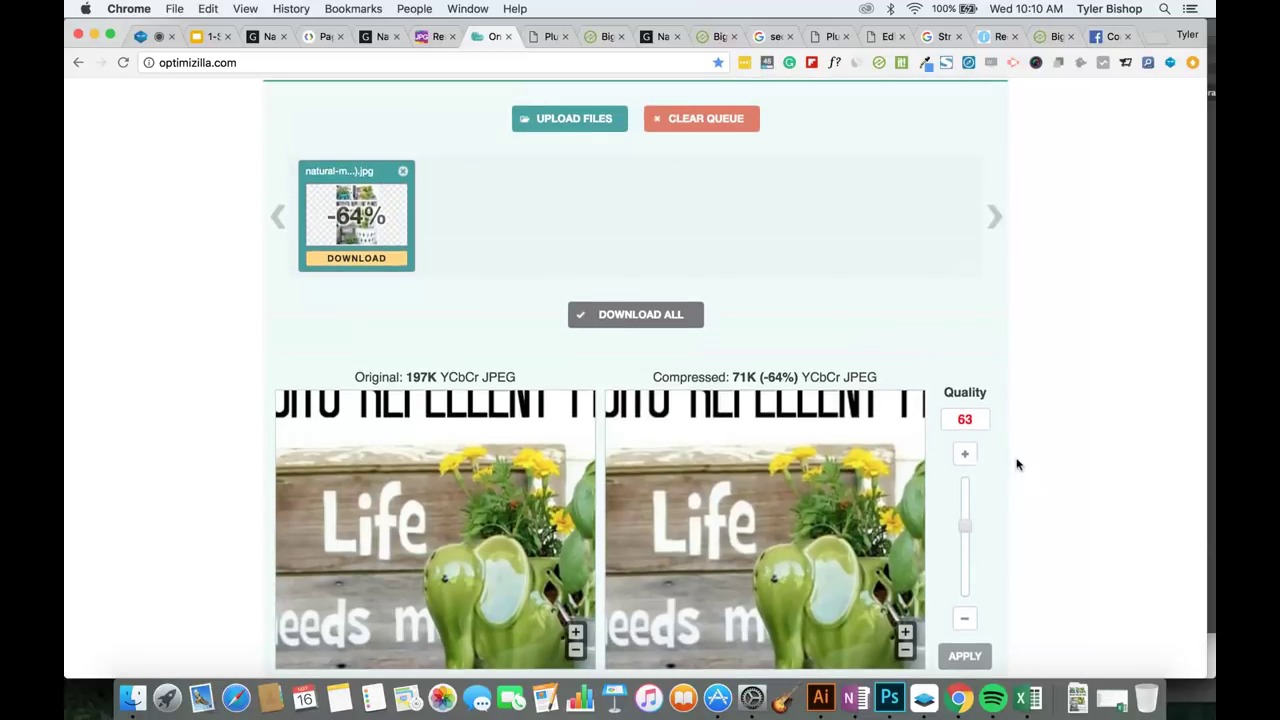
{"action": "scroll", "coordinate": [1017, 464], "scroll_direction": "up", "scroll_amount": 2}
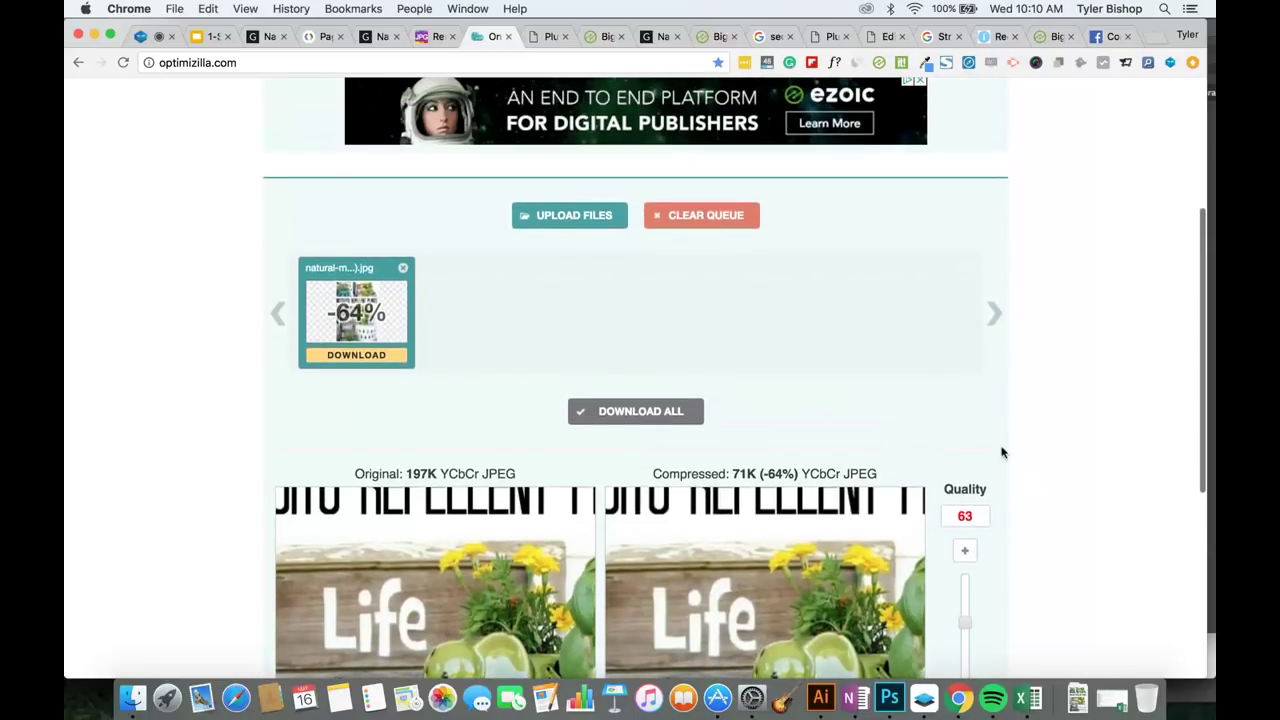
Show the Replace Image plugin in the list of installed WordPress plugins on ezoic.com.
{"action": "left_click", "coordinate": [541, 38]}
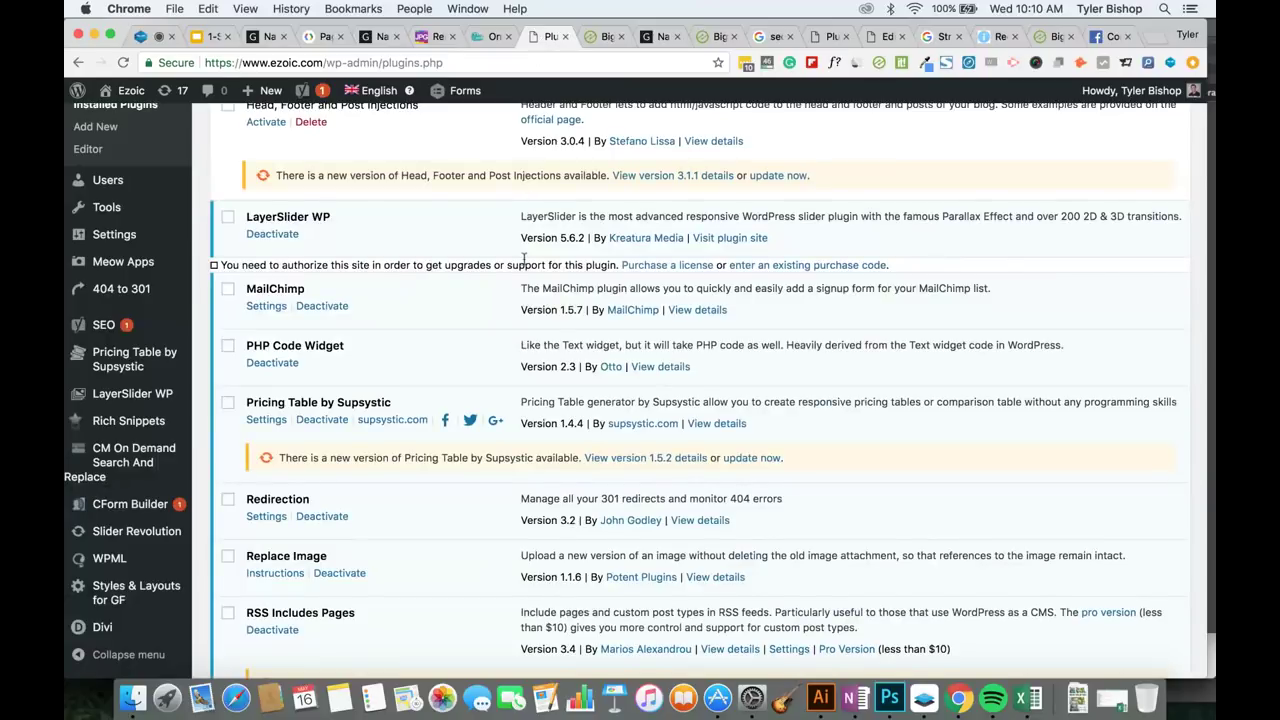
{"action": "scroll", "coordinate": [523, 258], "scroll_direction": "down", "scroll_amount": 3}
{"action": "scroll", "coordinate": [523, 260], "scroll_direction": "down", "scroll_amount": 2}
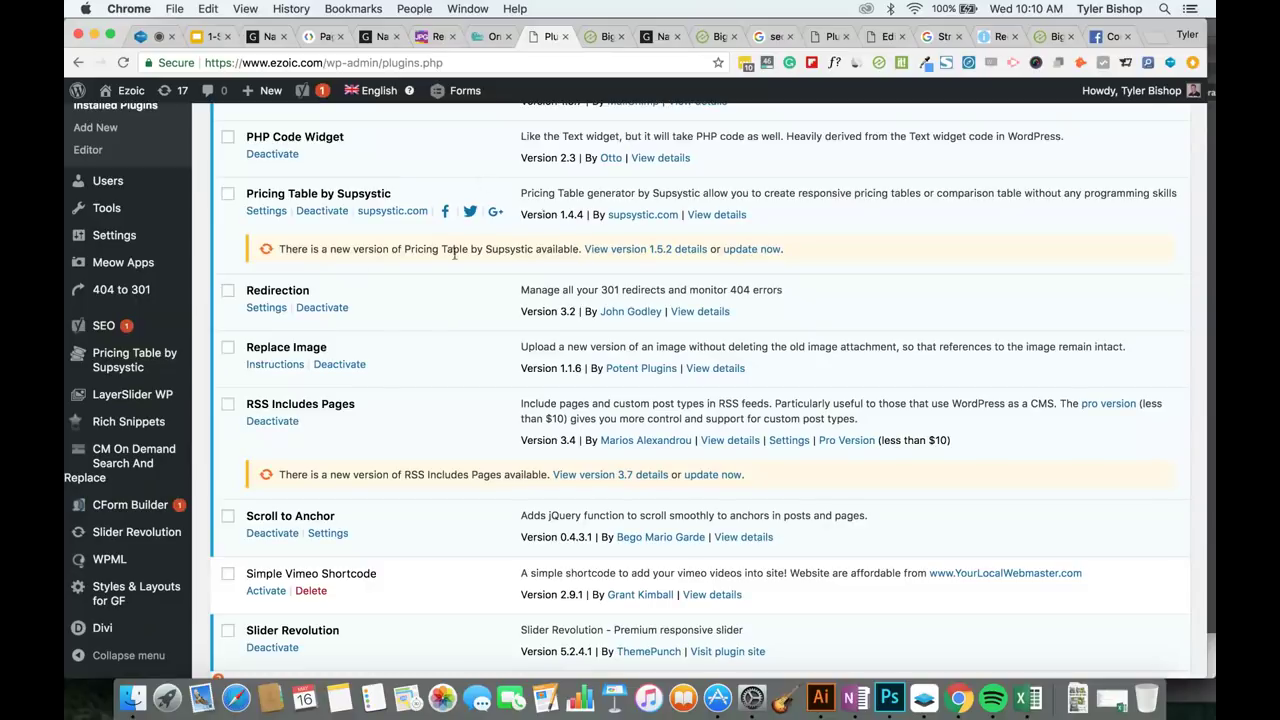
Open the WordPress Media Library from the admin navigation.
{"action": "scroll", "coordinate": [470, 225], "scroll_direction": "up", "scroll_amount": 1}
{"action": "scroll", "coordinate": [470, 225], "scroll_direction": "up", "scroll_amount": 3}
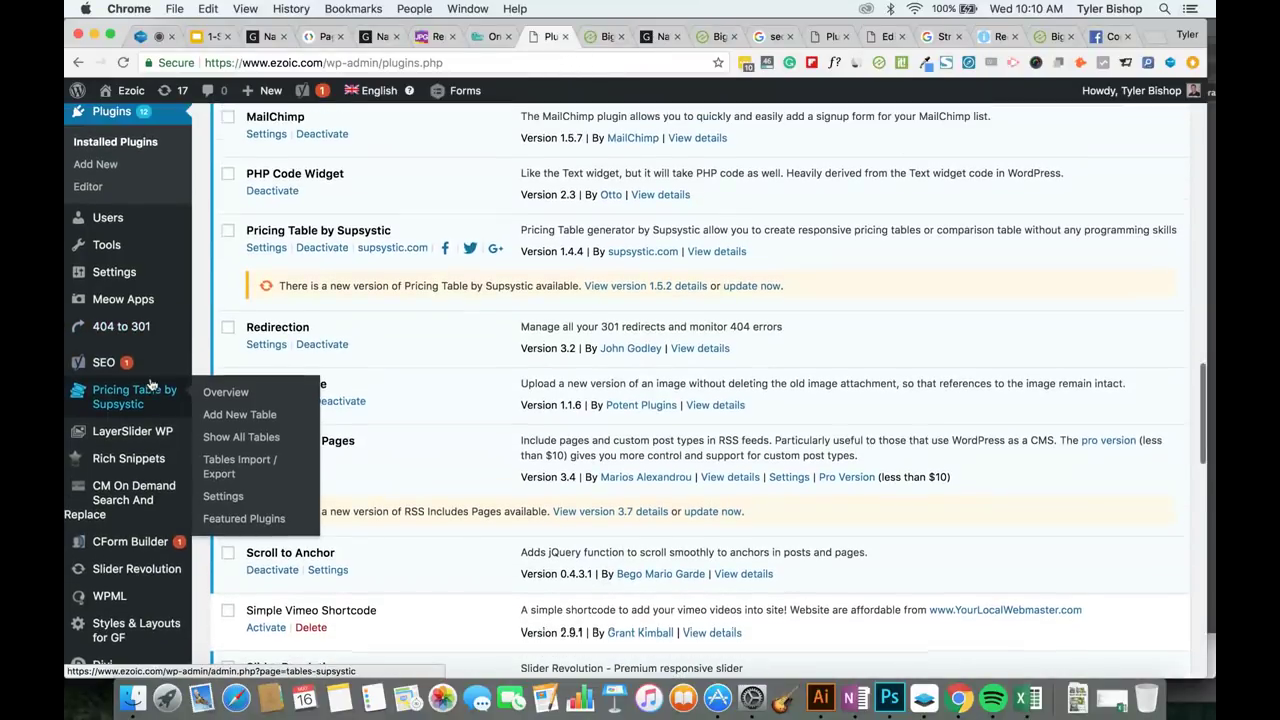
{"action": "scroll", "coordinate": [115, 340], "scroll_direction": "up", "scroll_amount": 3}
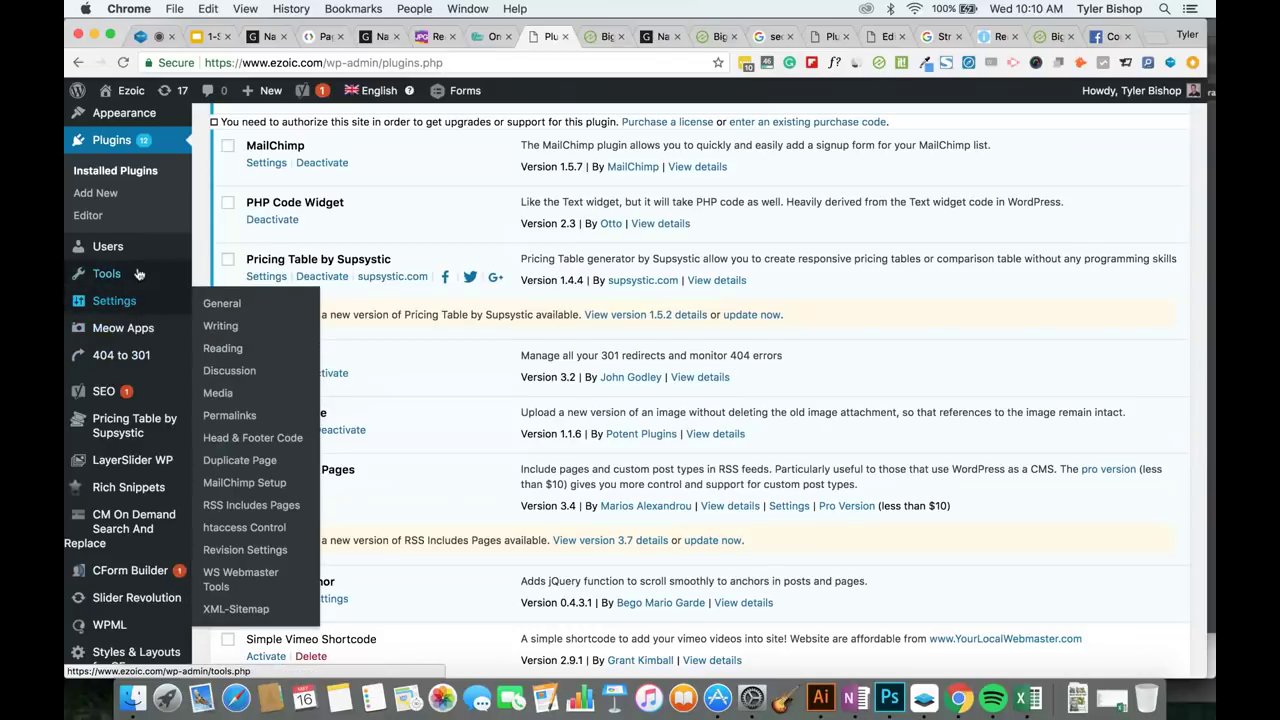
{"action": "scroll", "coordinate": [138, 255], "scroll_direction": "up", "scroll_amount": 15}
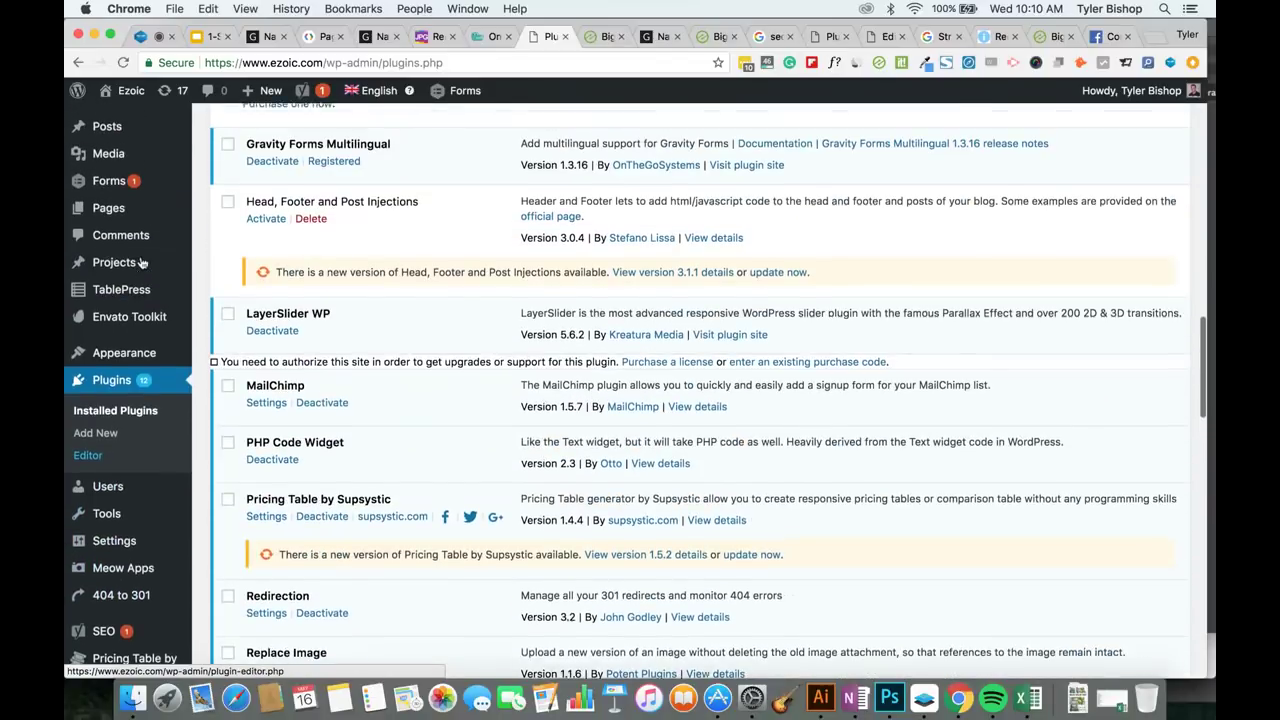
{"action": "left_click", "coordinate": [108, 195]}
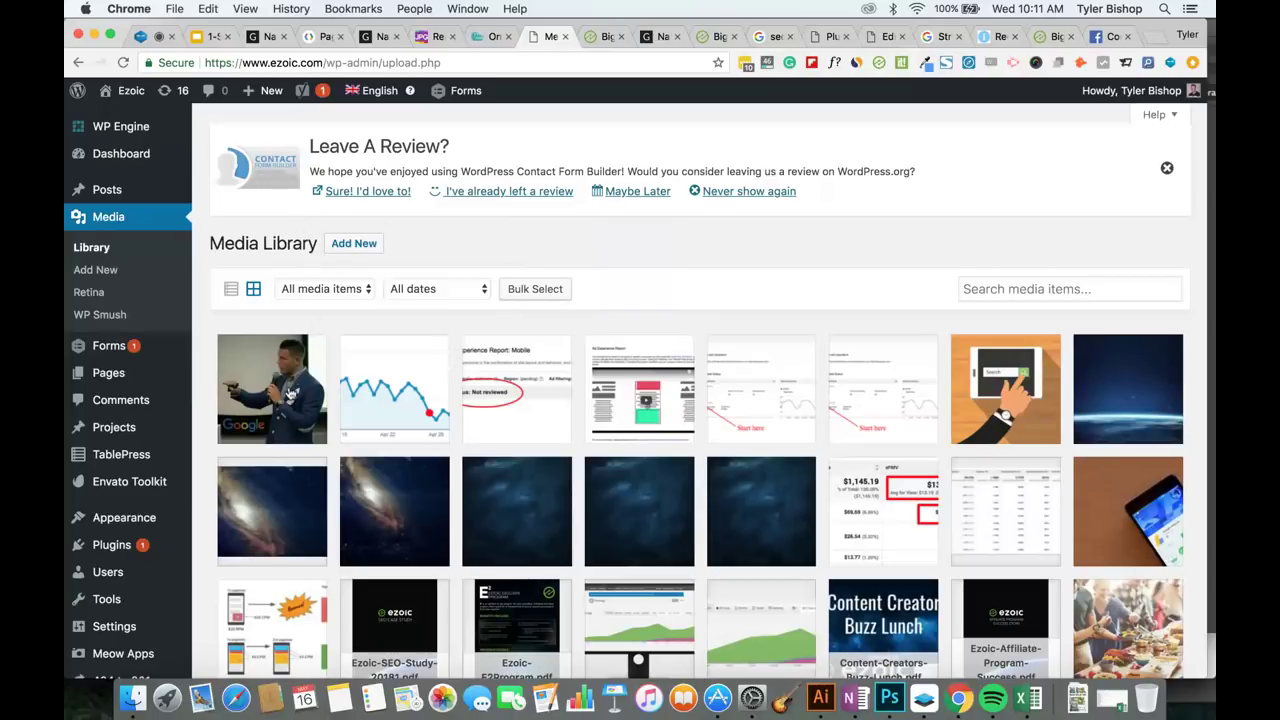
Open the headshot image's attachment details, point out the Replace Image option, and close the details without replacing the file.
{"action": "left_click", "coordinate": [288, 393]}
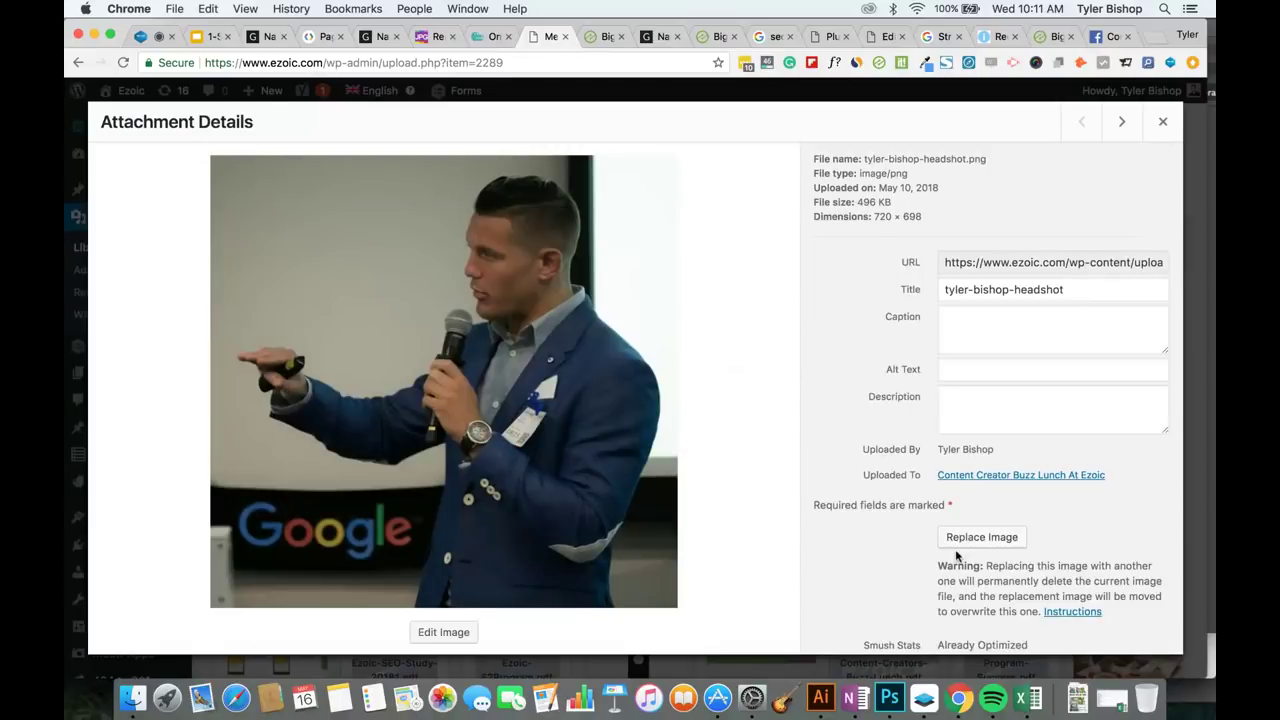
{"action": "scroll", "coordinate": [957, 557], "scroll_direction": "down", "scroll_amount": 2}
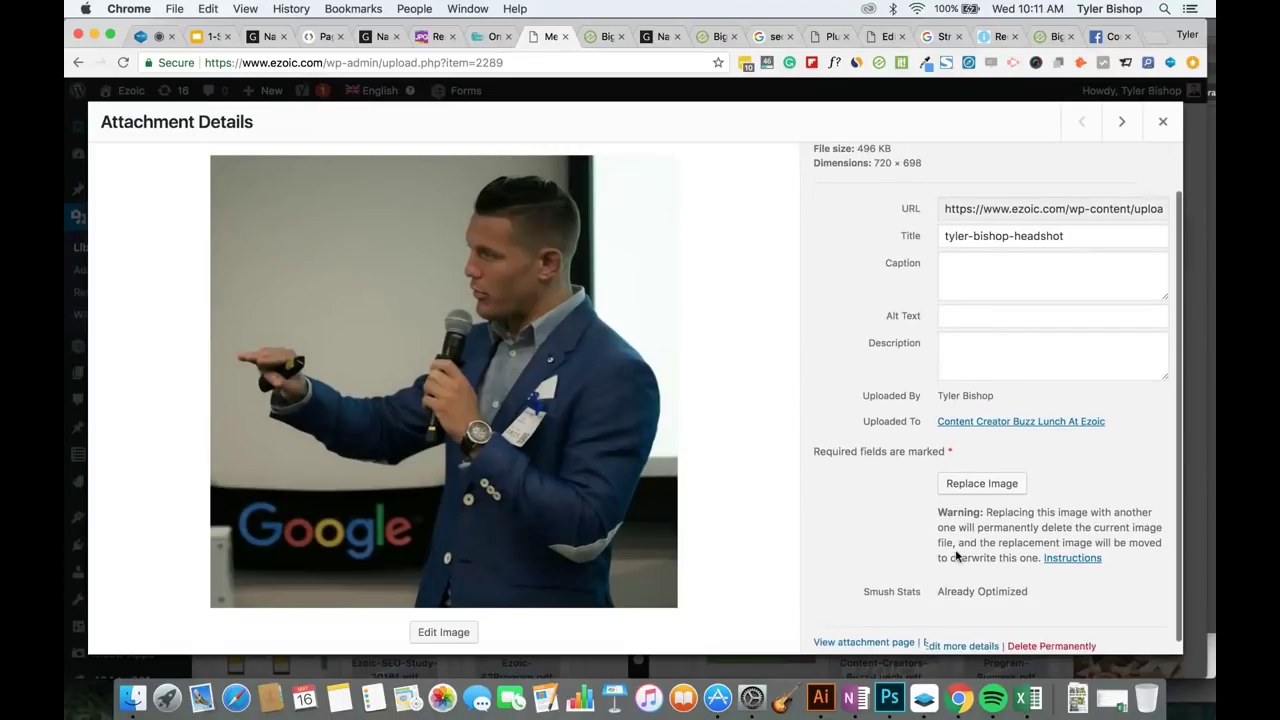
{"action": "left_click", "coordinate": [982, 480]}
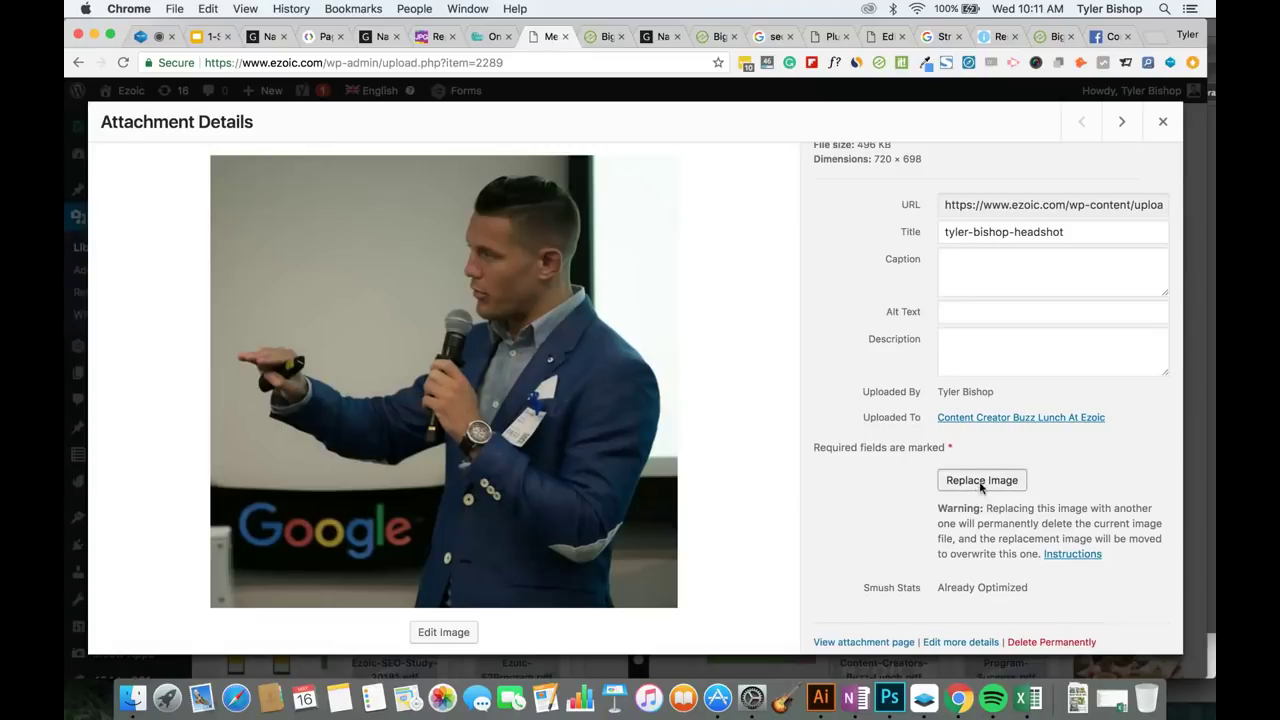
{"action": "left_click", "coordinate": [1163, 122]}
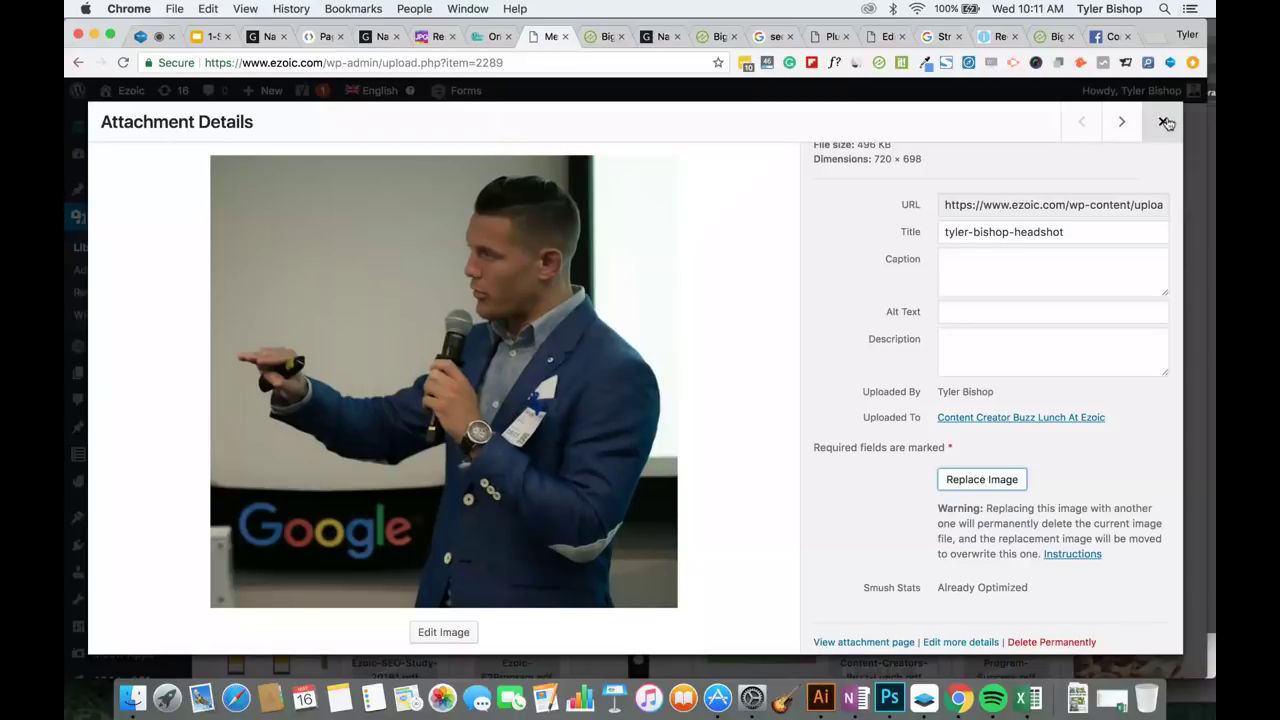
{"action": "left_click", "coordinate": [1163, 122]}
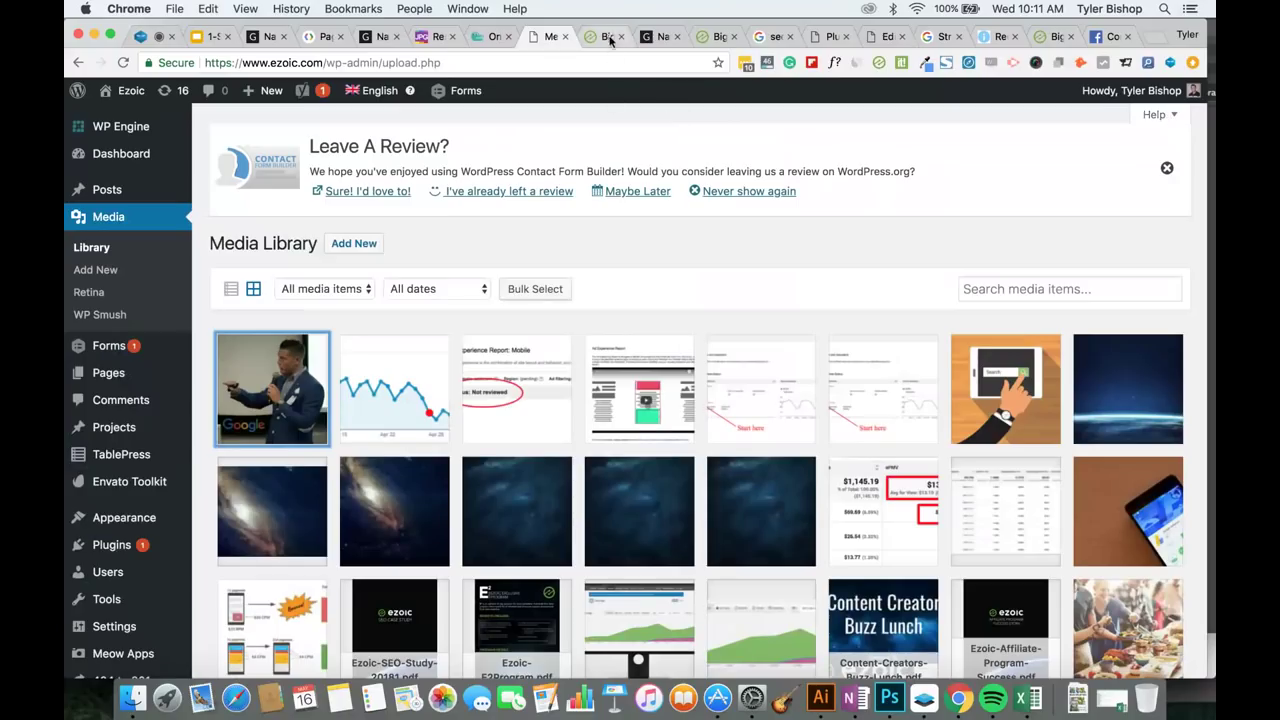
Return to the 1-Step SEO Tips & Tricks Webinar presentation and show the Summarizing Image Work slide.
{"action": "left_click", "coordinate": [208, 36]}
{"action": "scroll", "coordinate": [167, 595], "scroll_direction": "down", "scroll_amount": 1}
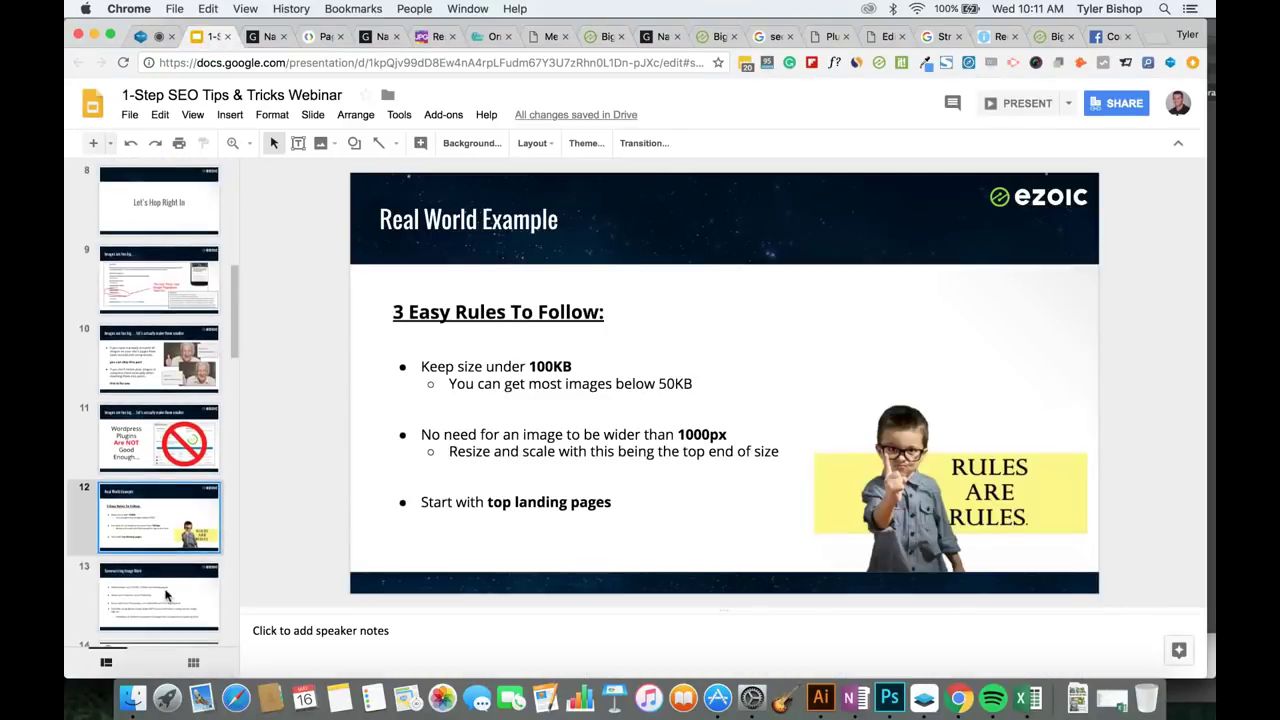
{"action": "left_click", "coordinate": [167, 595]}
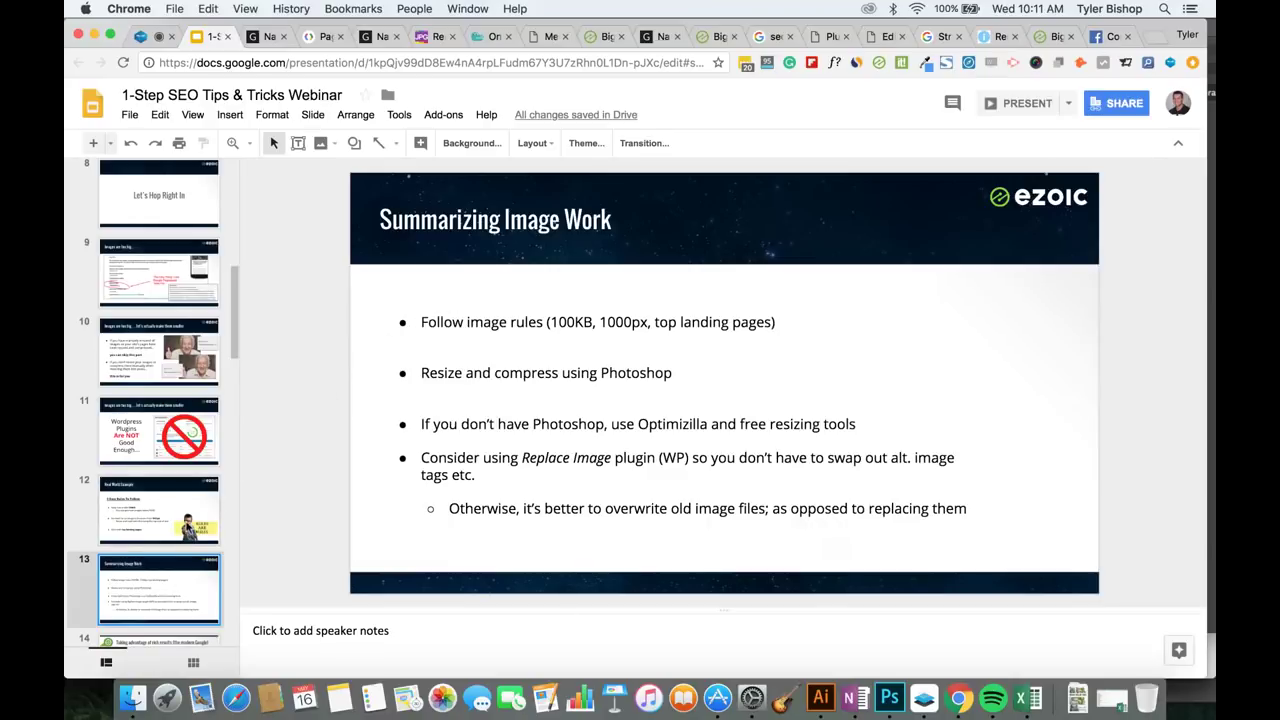
{"action": "scroll", "coordinate": [160, 480], "scroll_direction": "down", "scroll_amount": 1}
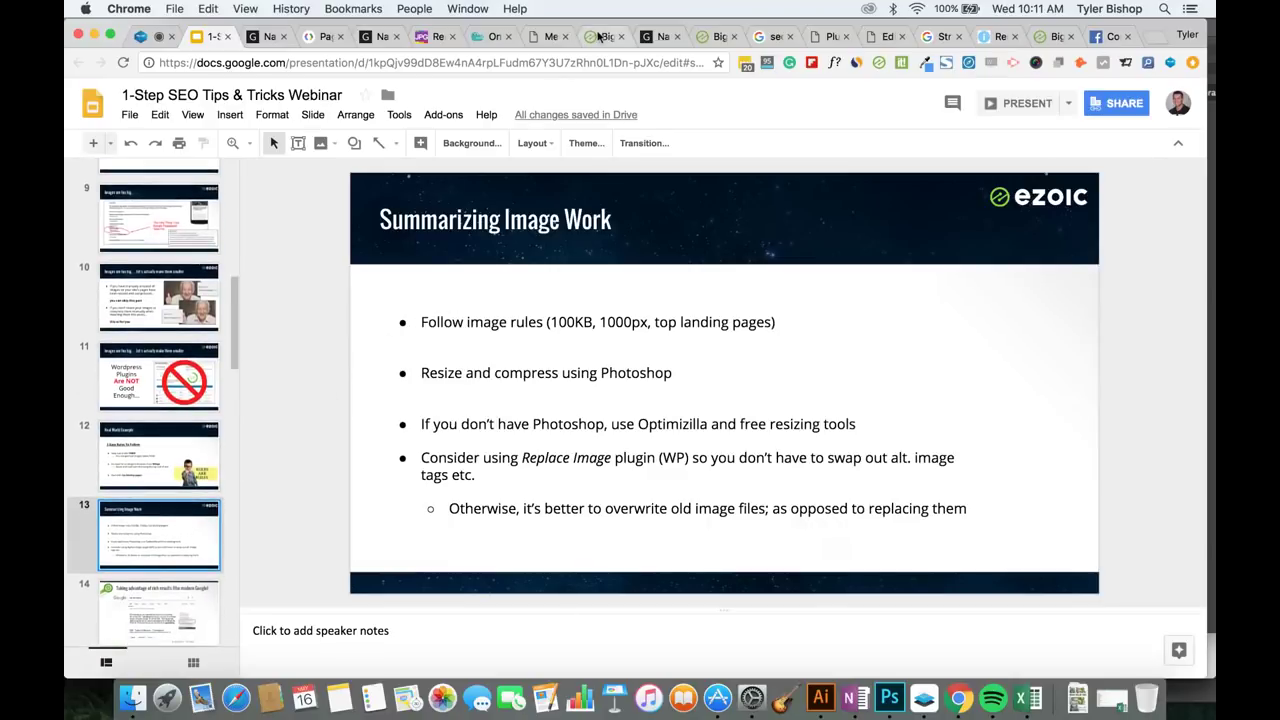
Switch to the Ezoic Slowest Pages report for injuryhealthblog.com and examine its time-to-interactive chart and page table.
{"action": "left_click", "coordinate": [598, 36]}
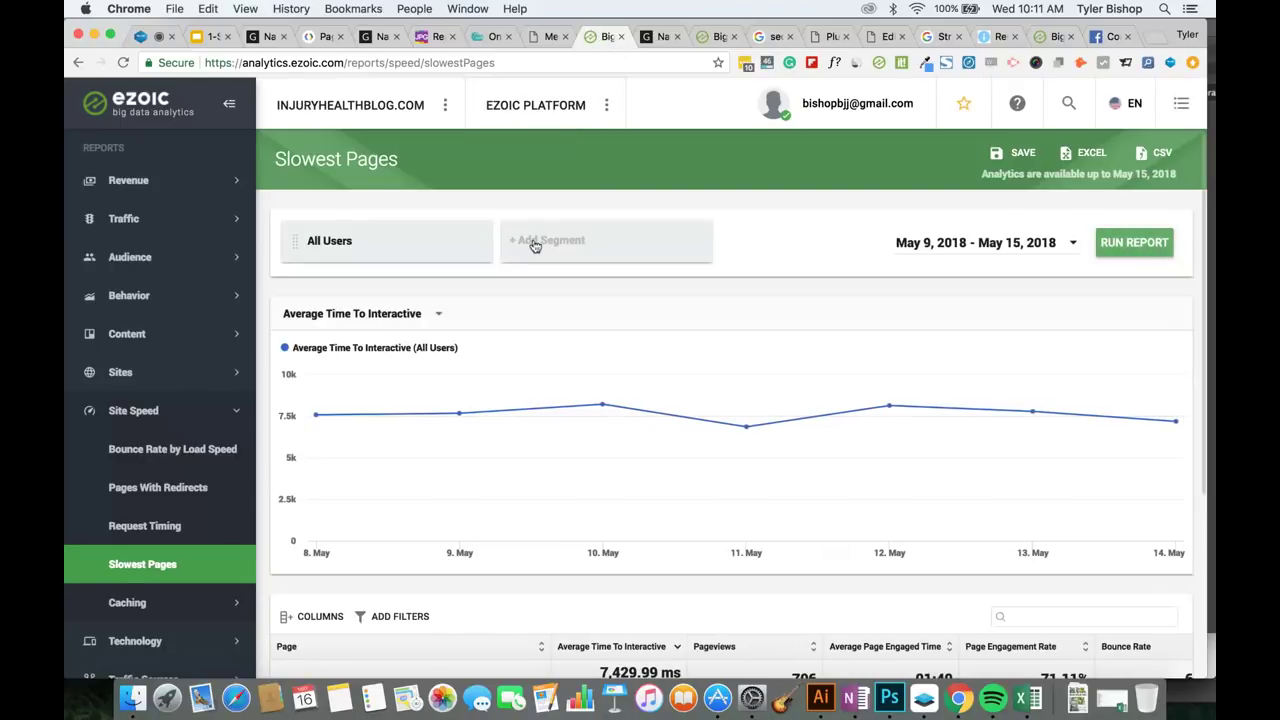
{"action": "scroll", "coordinate": [526, 329], "scroll_direction": "down", "scroll_amount": 2}
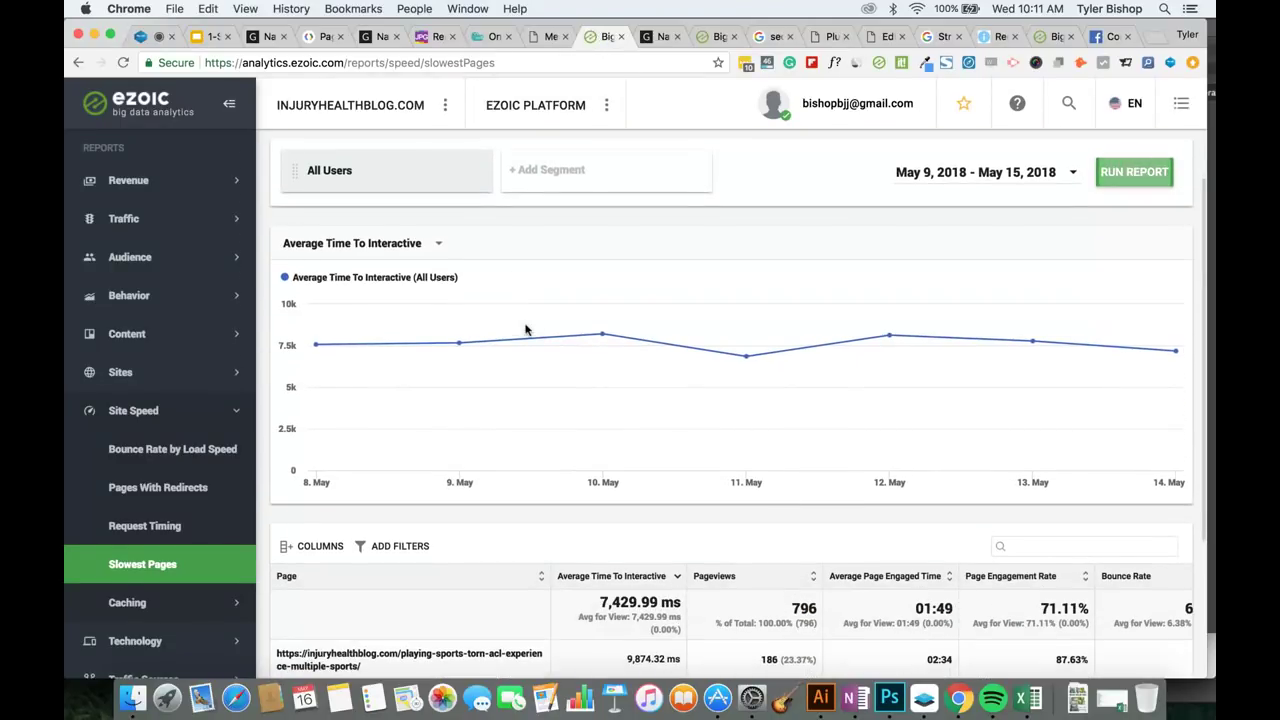
{"action": "scroll", "coordinate": [526, 329], "scroll_direction": "down", "scroll_amount": 1}
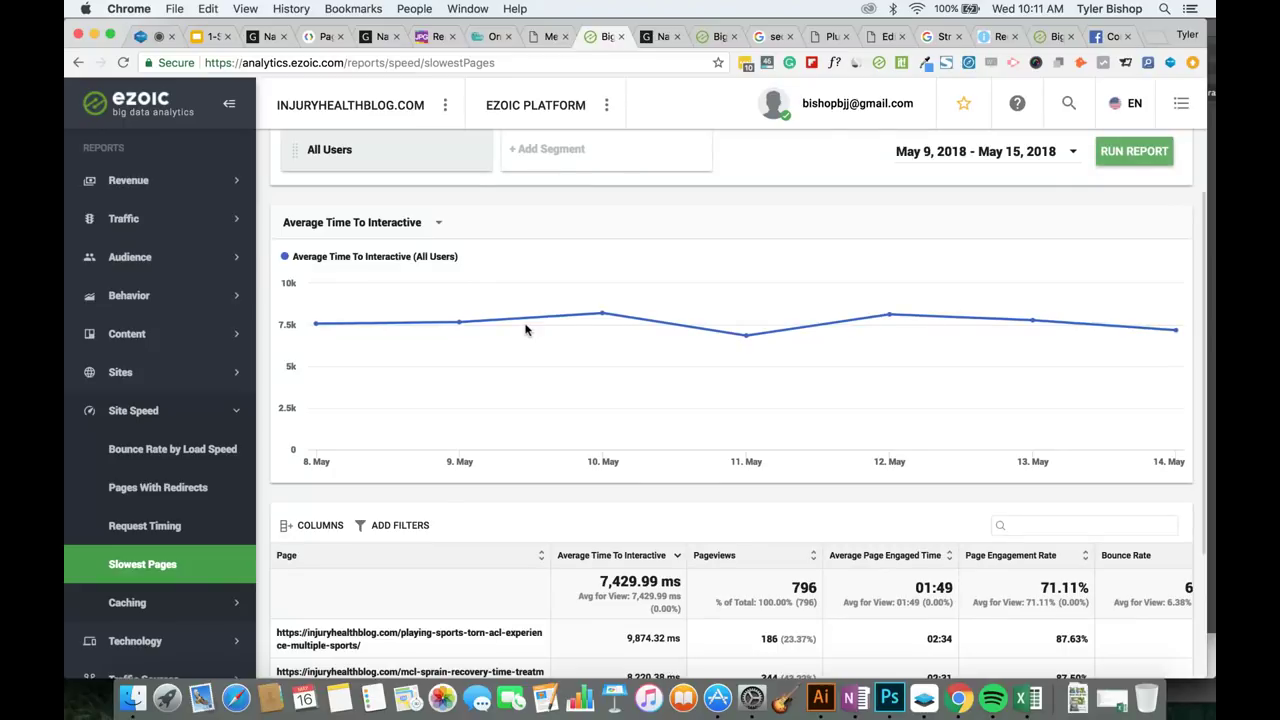
{"action": "scroll", "coordinate": [526, 329], "scroll_direction": "down", "scroll_amount": 3}
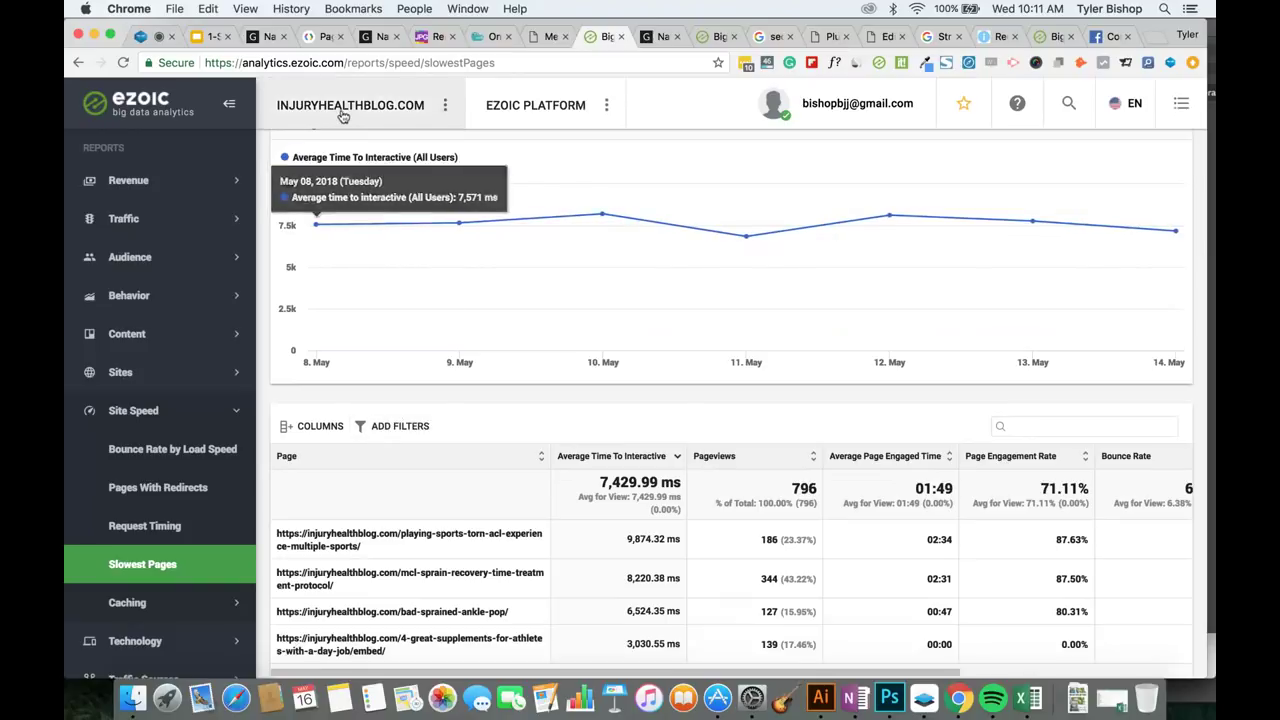
{"action": "mouse_move", "coordinate": [374, 200]}
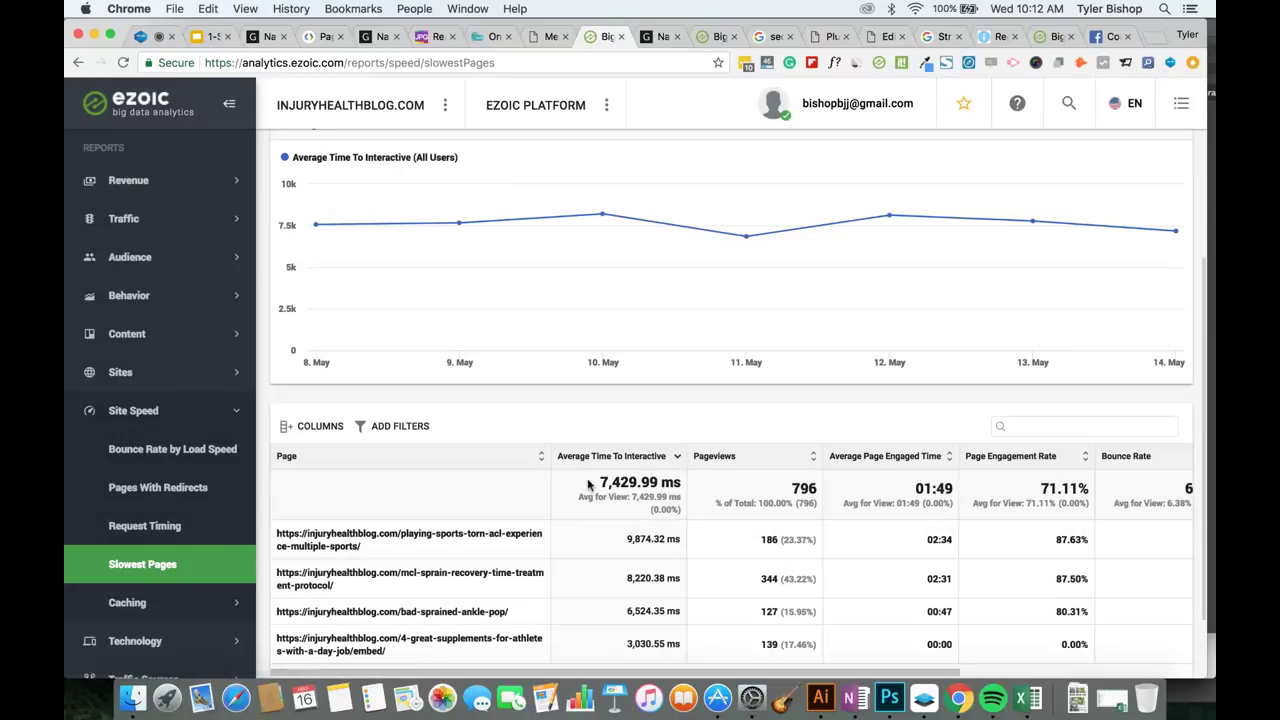
{"action": "scroll", "coordinate": [568, 404], "scroll_direction": "up", "scroll_amount": 1}
{"action": "scroll", "coordinate": [568, 404], "scroll_direction": "up", "scroll_amount": 1}
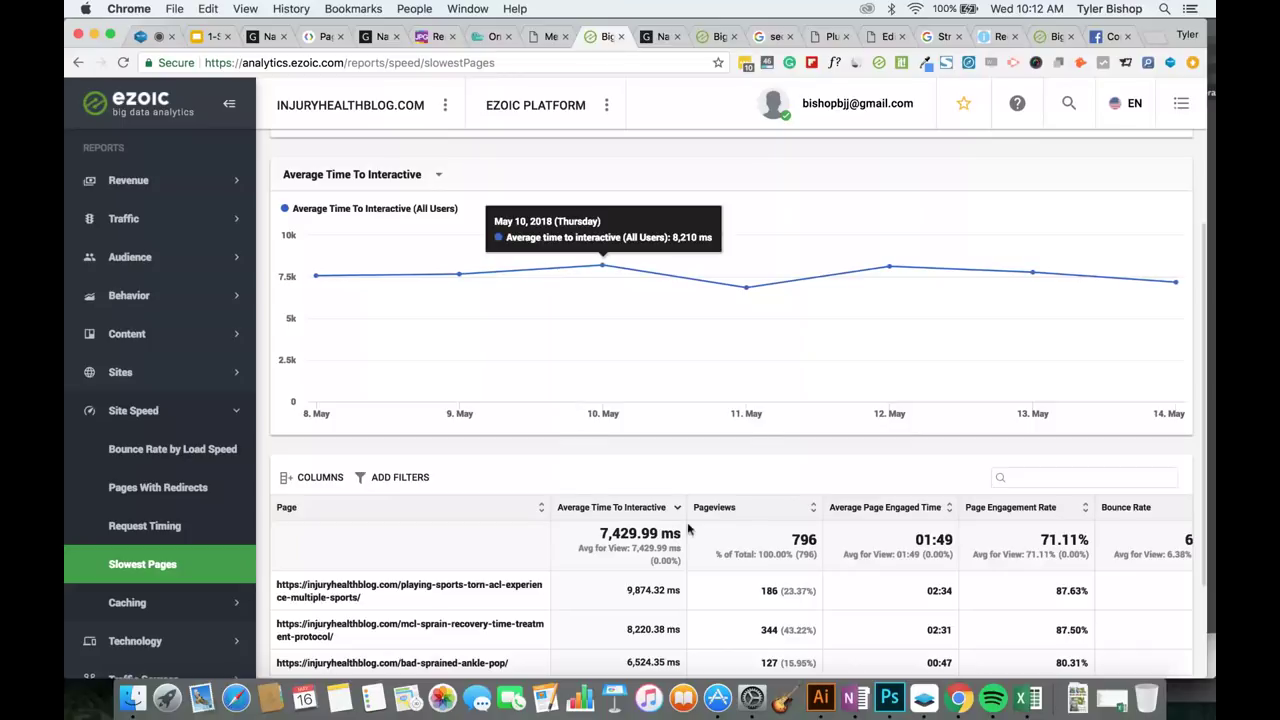
{"action": "scroll", "coordinate": [709, 508], "scroll_direction": "down", "scroll_amount": 3}
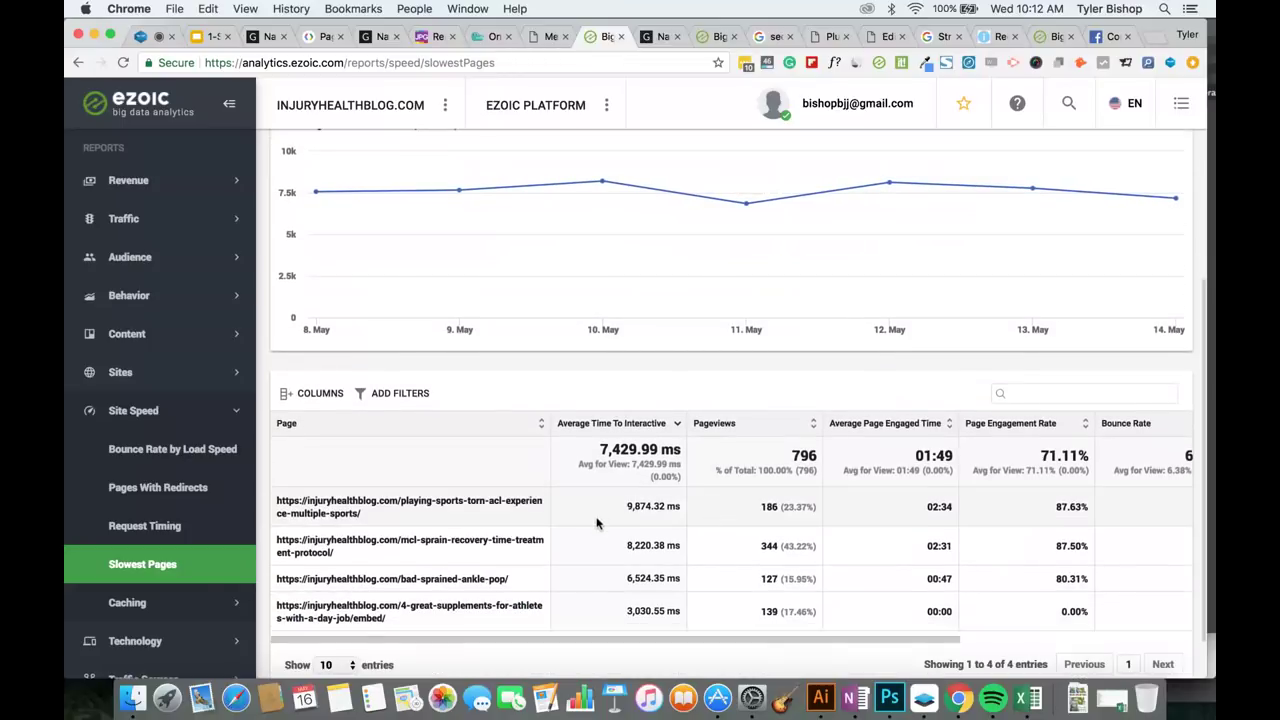
{"action": "scroll", "coordinate": [600, 520], "scroll_direction": "down", "scroll_amount": 1}
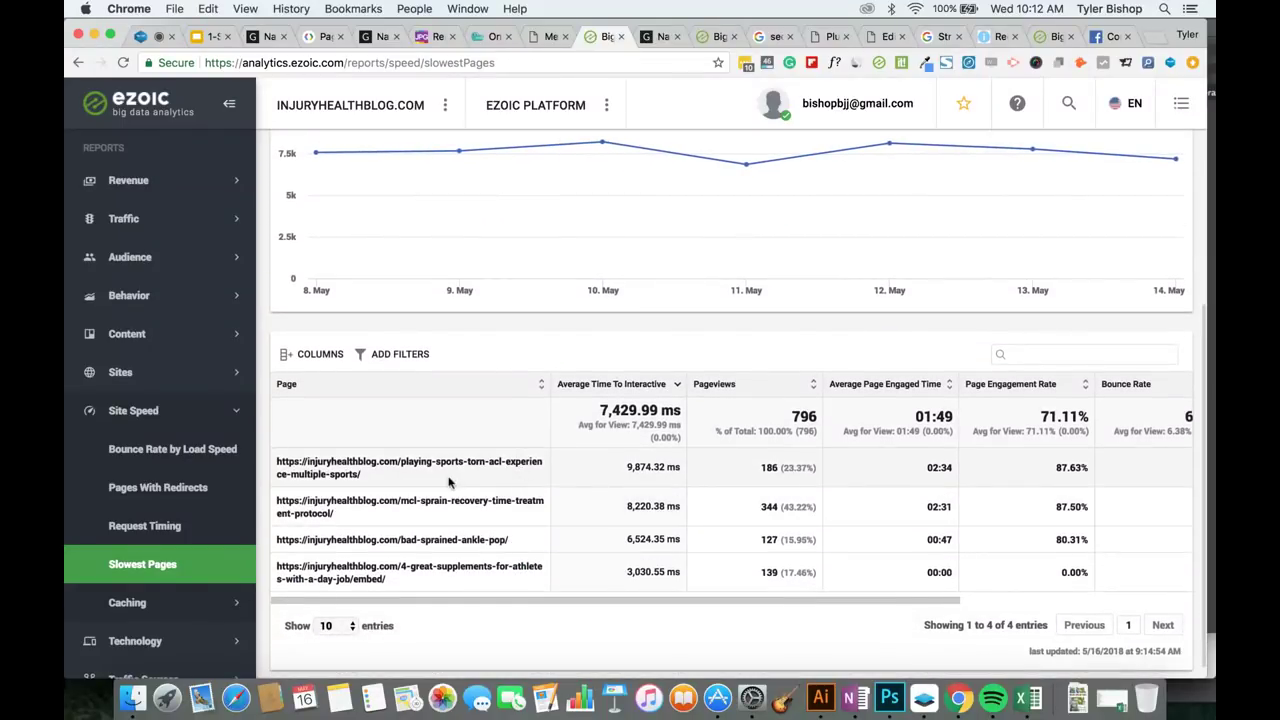
Highlight the URL of the playing-sports-torn-acl page, and part of the overall average time to interactive in the table.
{"action": "left_click_drag", "start_coordinate": [361, 474], "coordinate": [275, 463]}
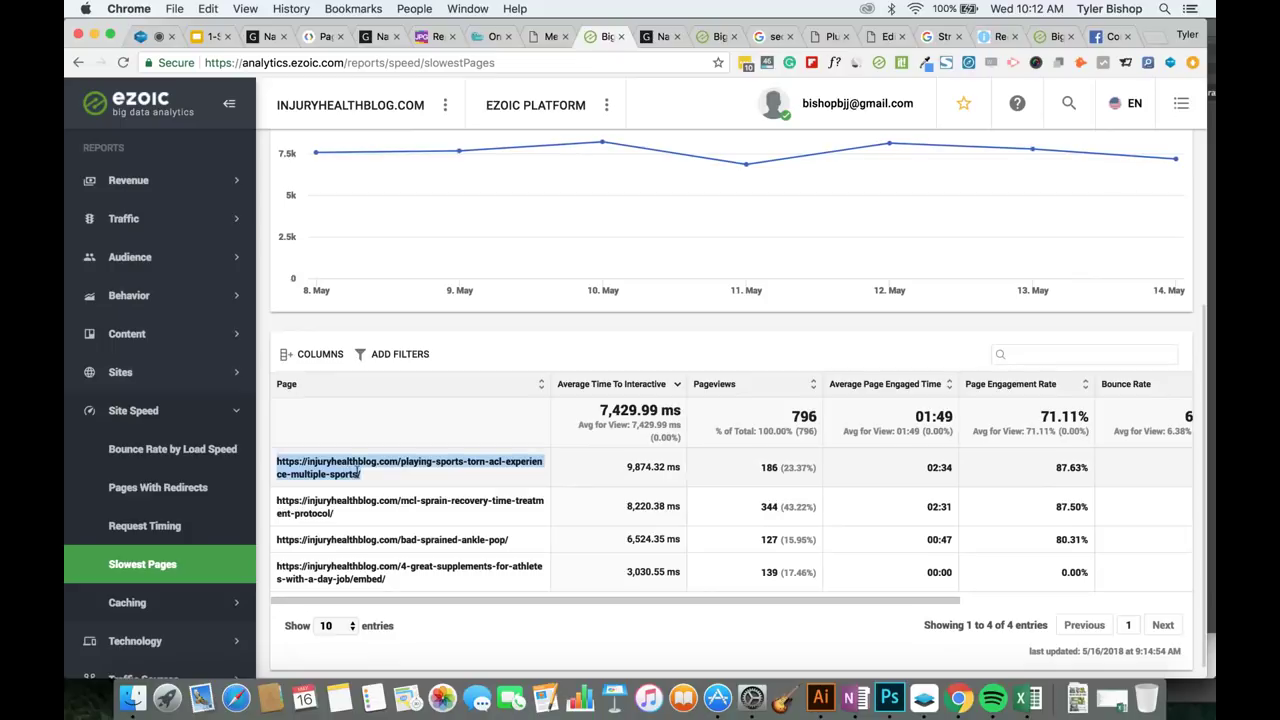
{"action": "left_click", "coordinate": [372, 478]}
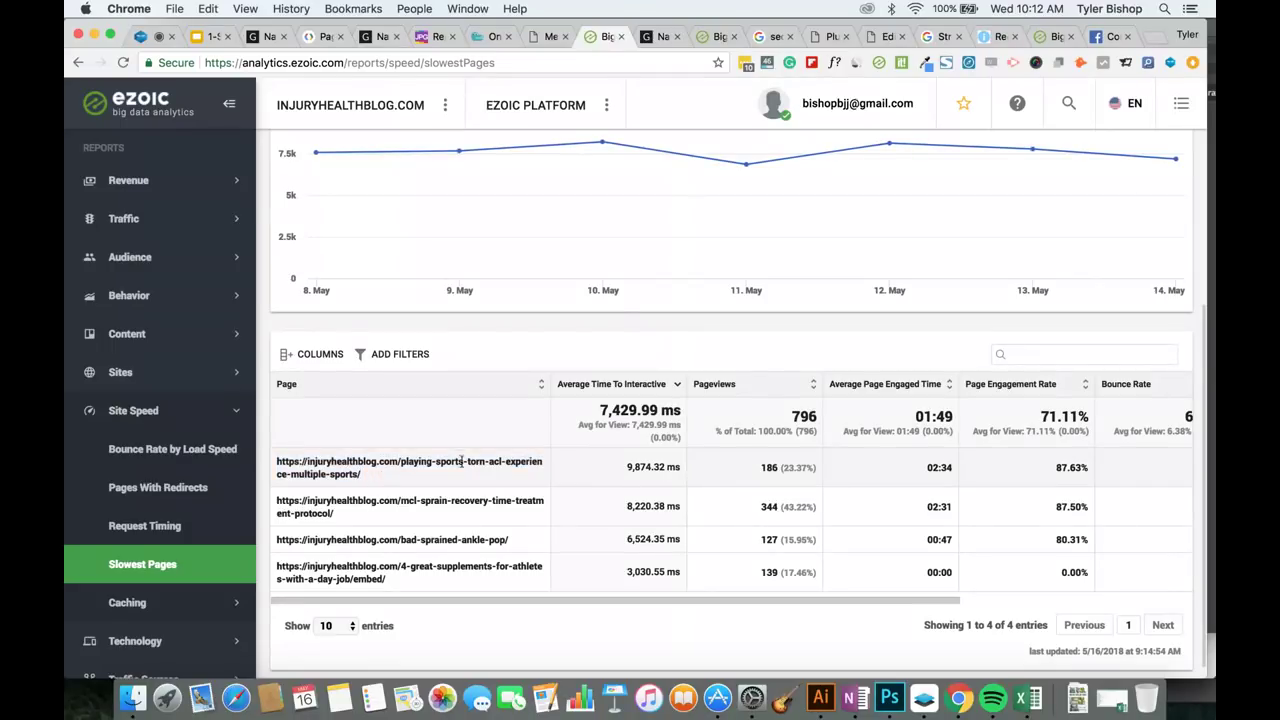
{"action": "left_click_drag", "start_coordinate": [362, 478], "coordinate": [269, 468]}
{"action": "left_click", "coordinate": [285, 471]}
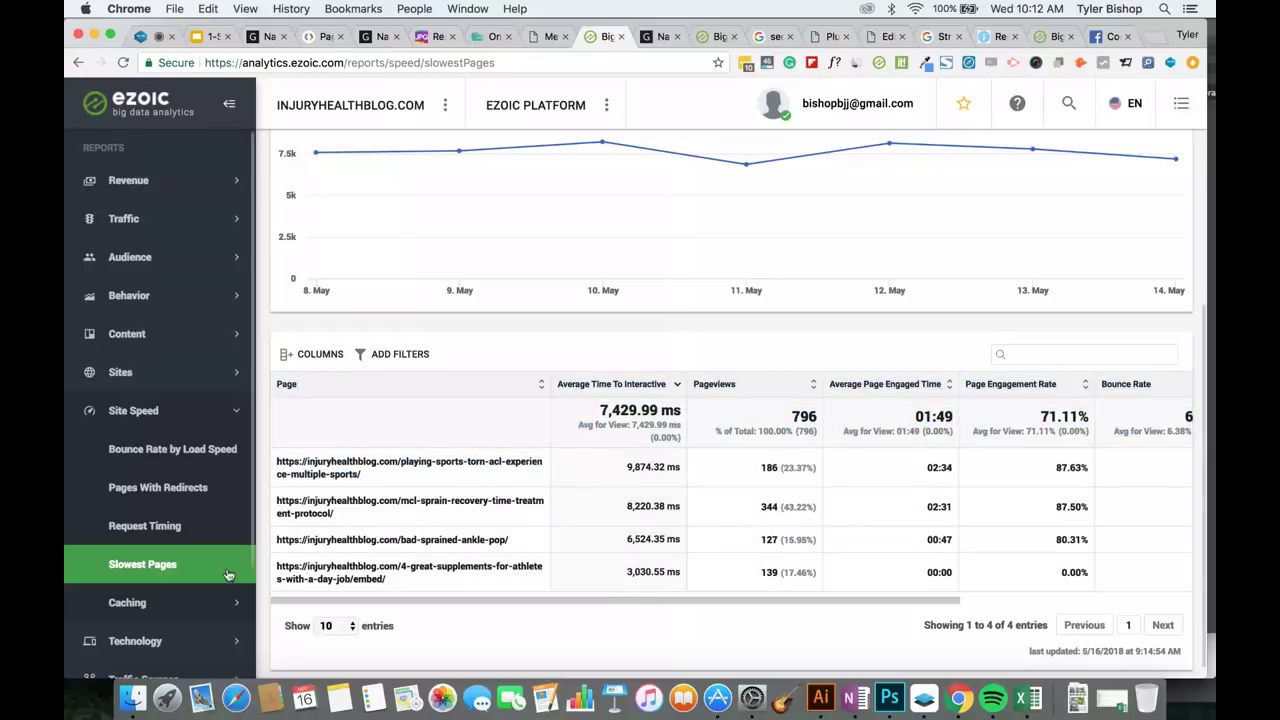
{"action": "scroll", "coordinate": [445, 505], "scroll_direction": "up", "scroll_amount": 2}
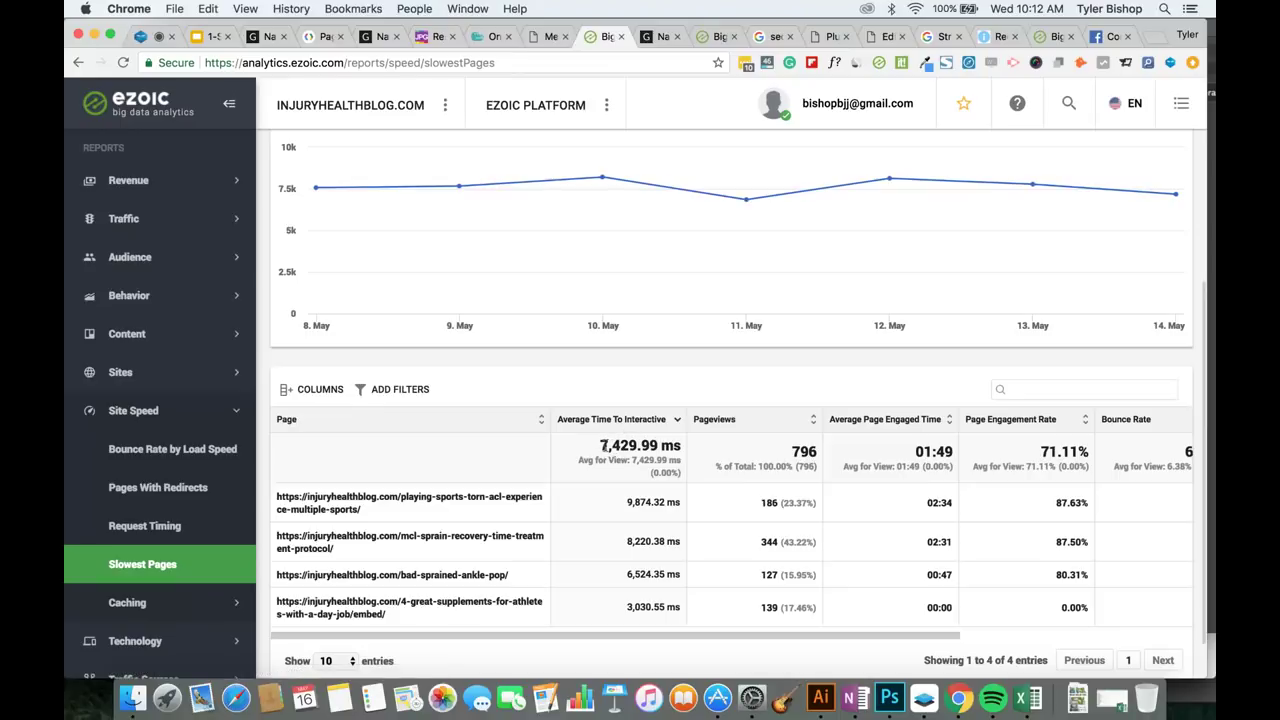
{"action": "left_click_drag", "start_coordinate": [598, 446], "coordinate": [623, 446]}
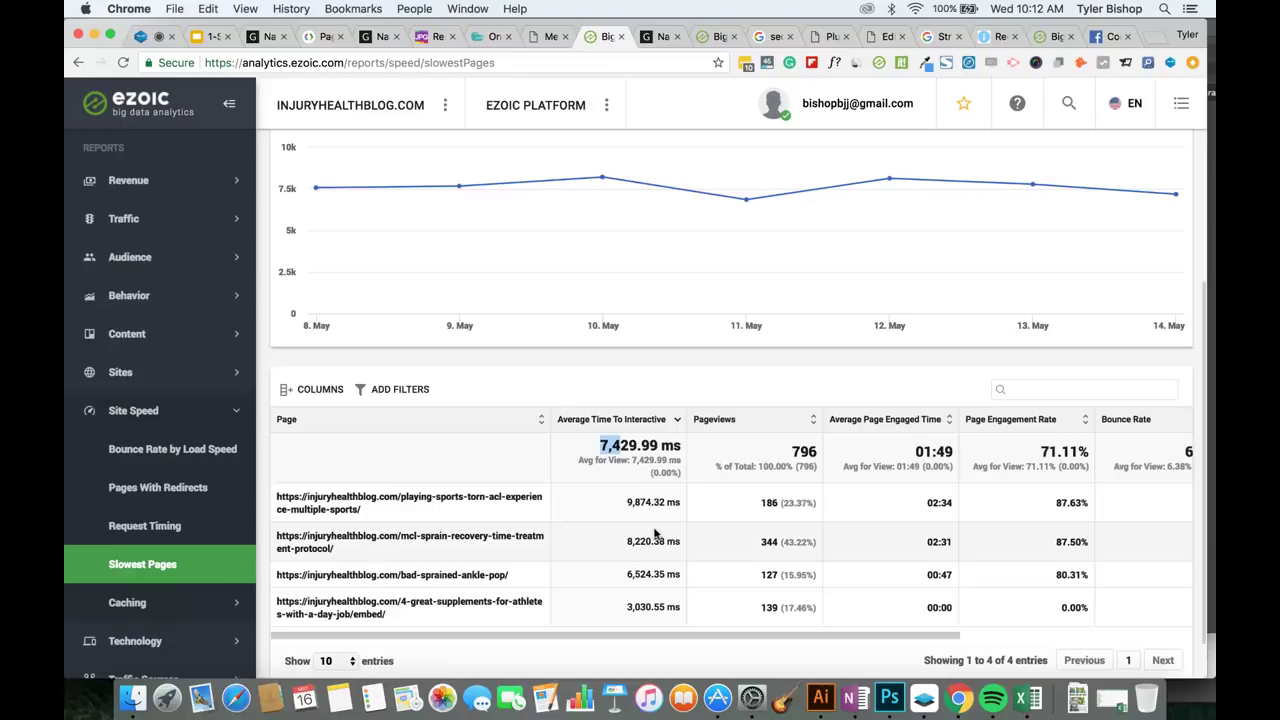
Finish viewing the slowest pages table and start presenting the 1-Step SEO Tips & Tricks Webinar from the Summarizing Image Work slide.
{"action": "scroll", "coordinate": [606, 541], "scroll_direction": "down", "scroll_amount": 1}
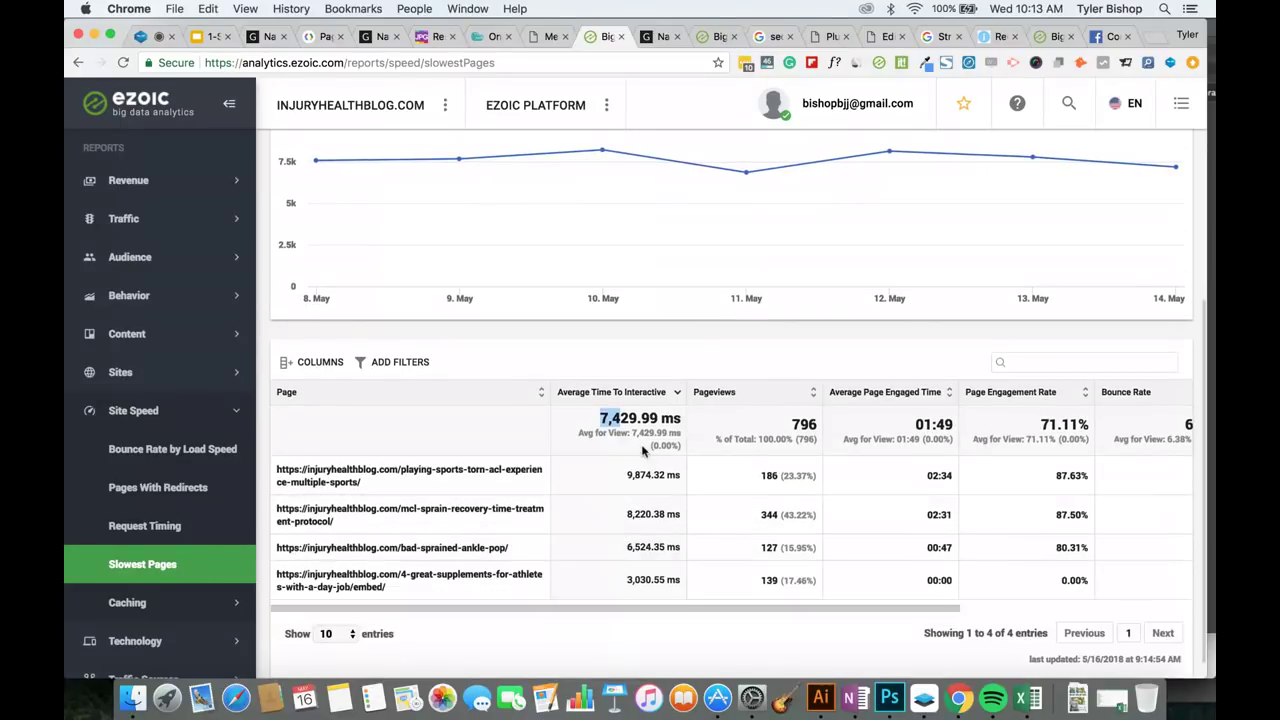
{"action": "scroll", "coordinate": [642, 451], "scroll_direction": "up", "scroll_amount": 1}
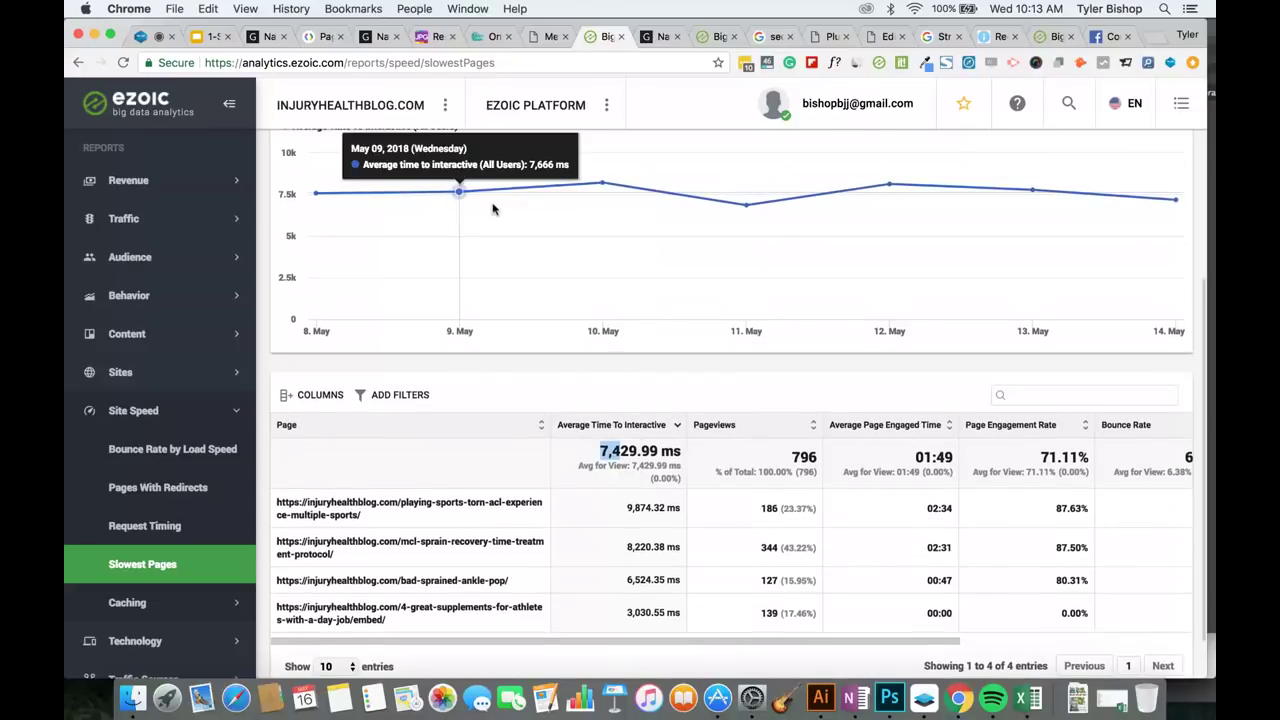
{"action": "left_click", "coordinate": [212, 37]}
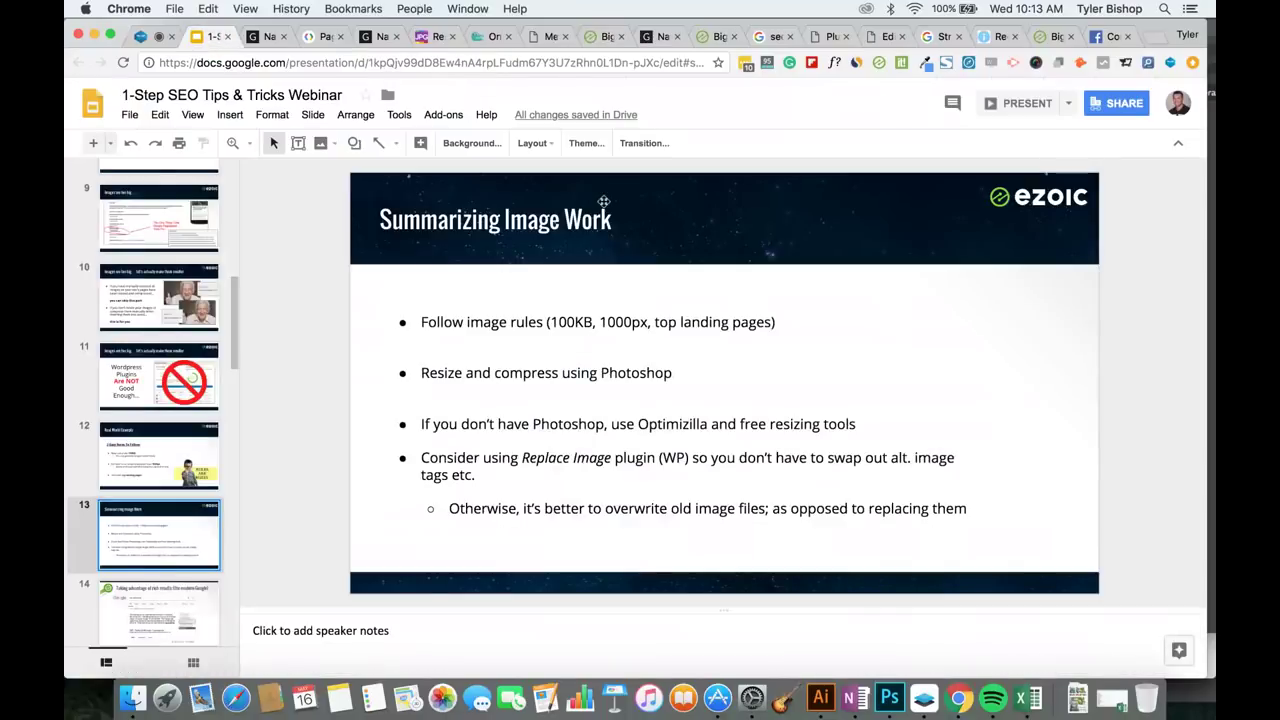
{"action": "left_click", "coordinate": [995, 104]}
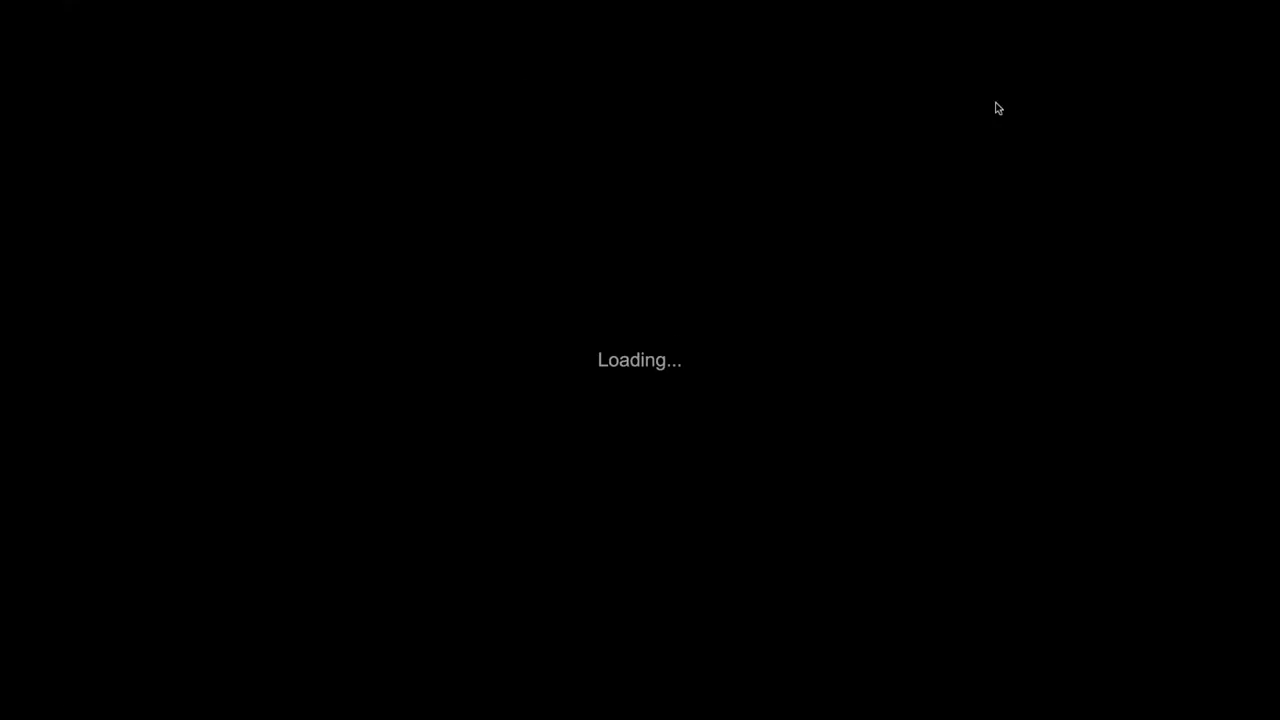
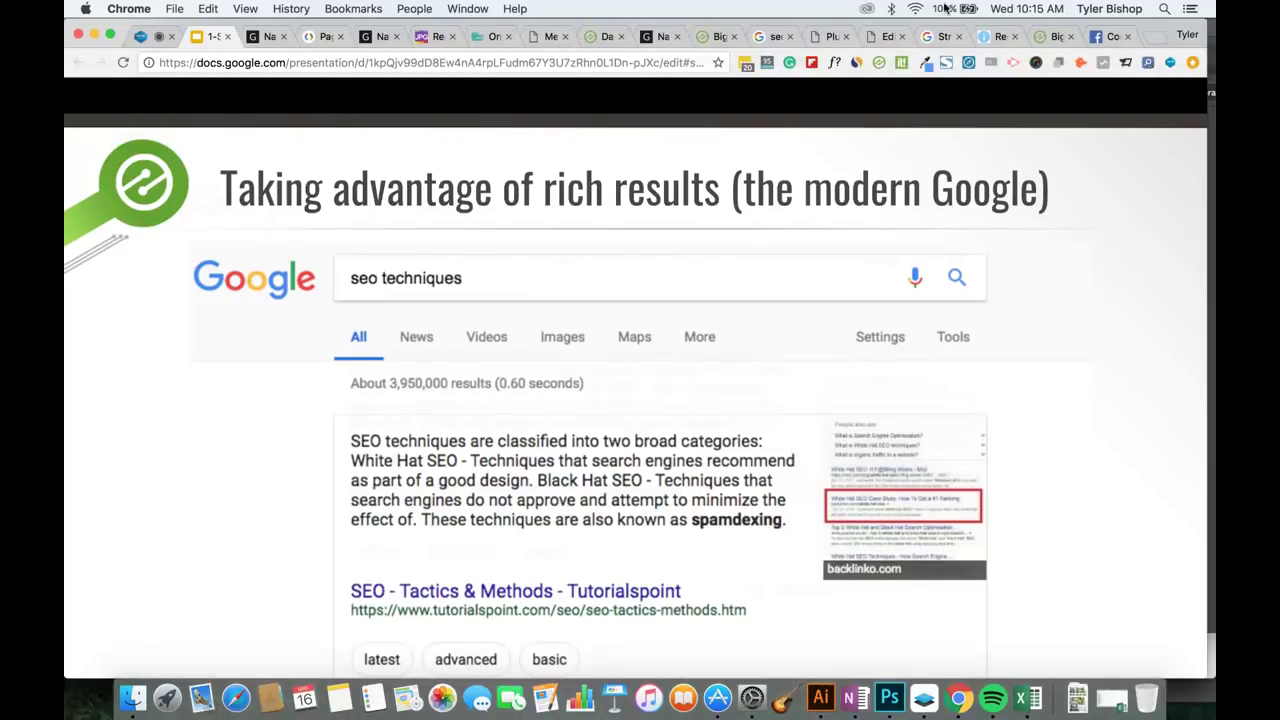
Exit the slideshow and open Big Data Analytics Beta from the Ezoic dashboard for injuryhealthblog.com.
{"action": "key", "text": "Escape"}
{"action": "left_click", "coordinate": [597, 40]}
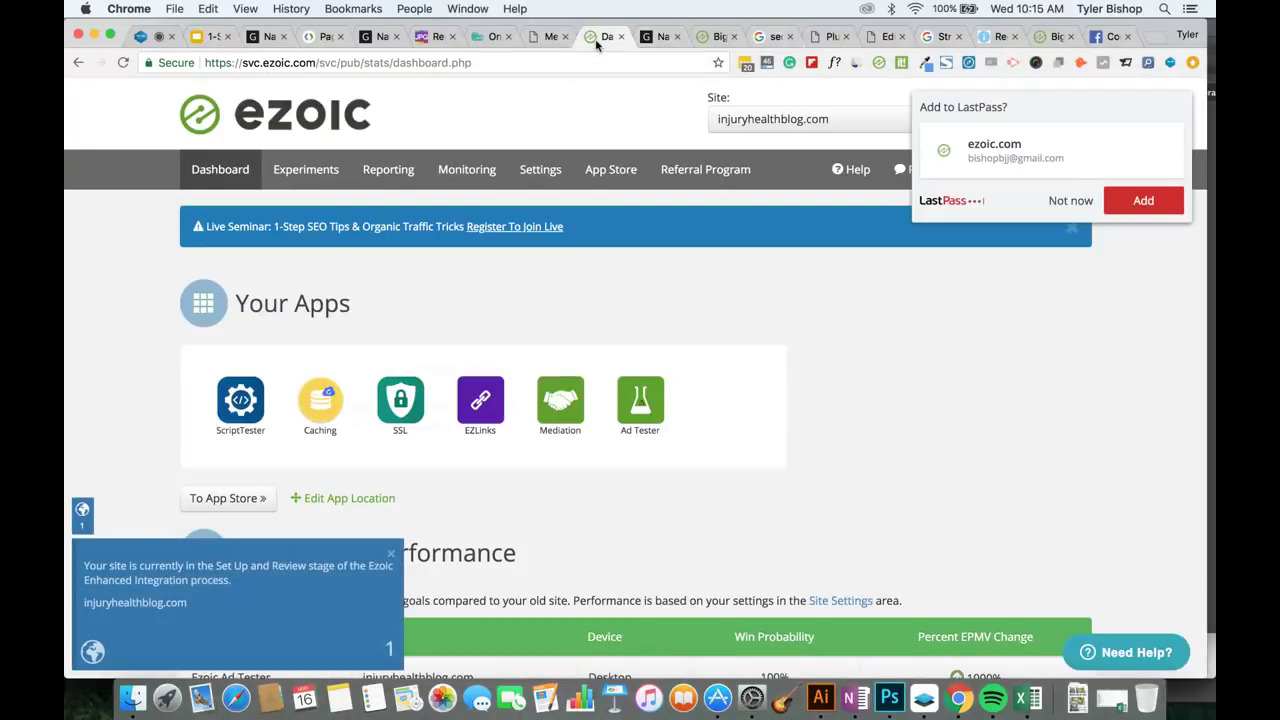
{"action": "mouse_move", "coordinate": [404, 180]}
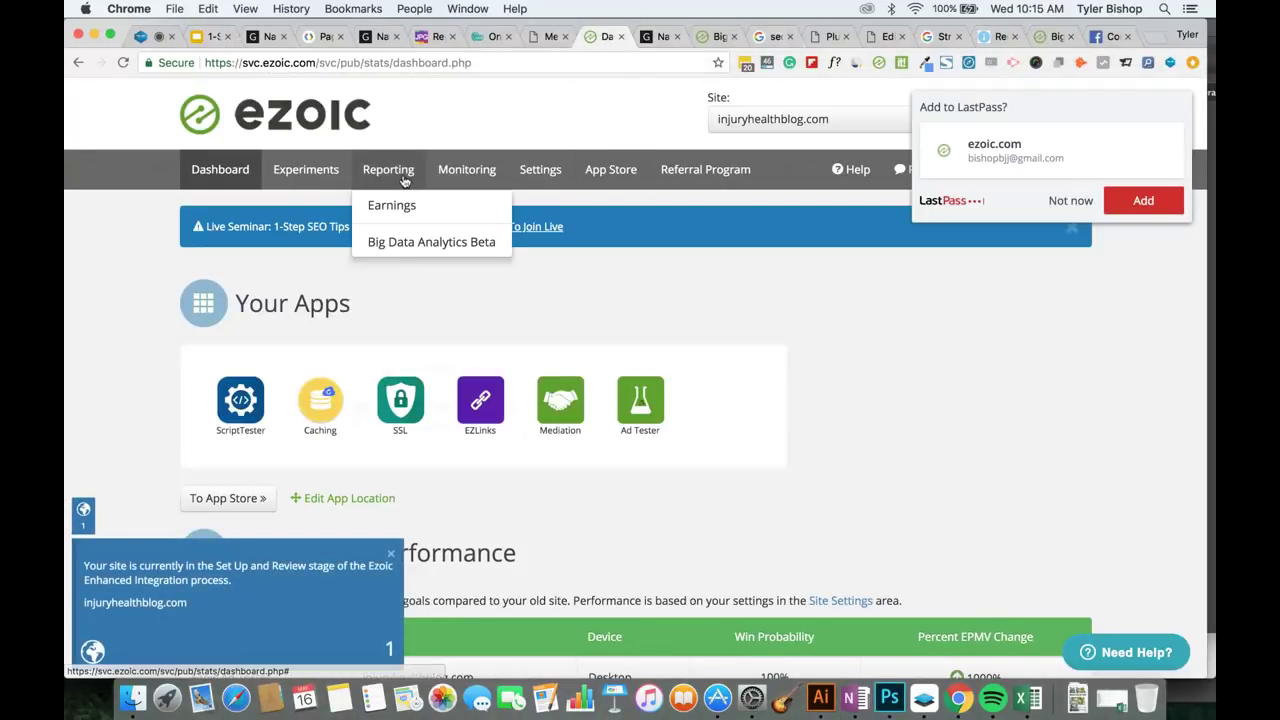
{"action": "left_click", "coordinate": [406, 242]}
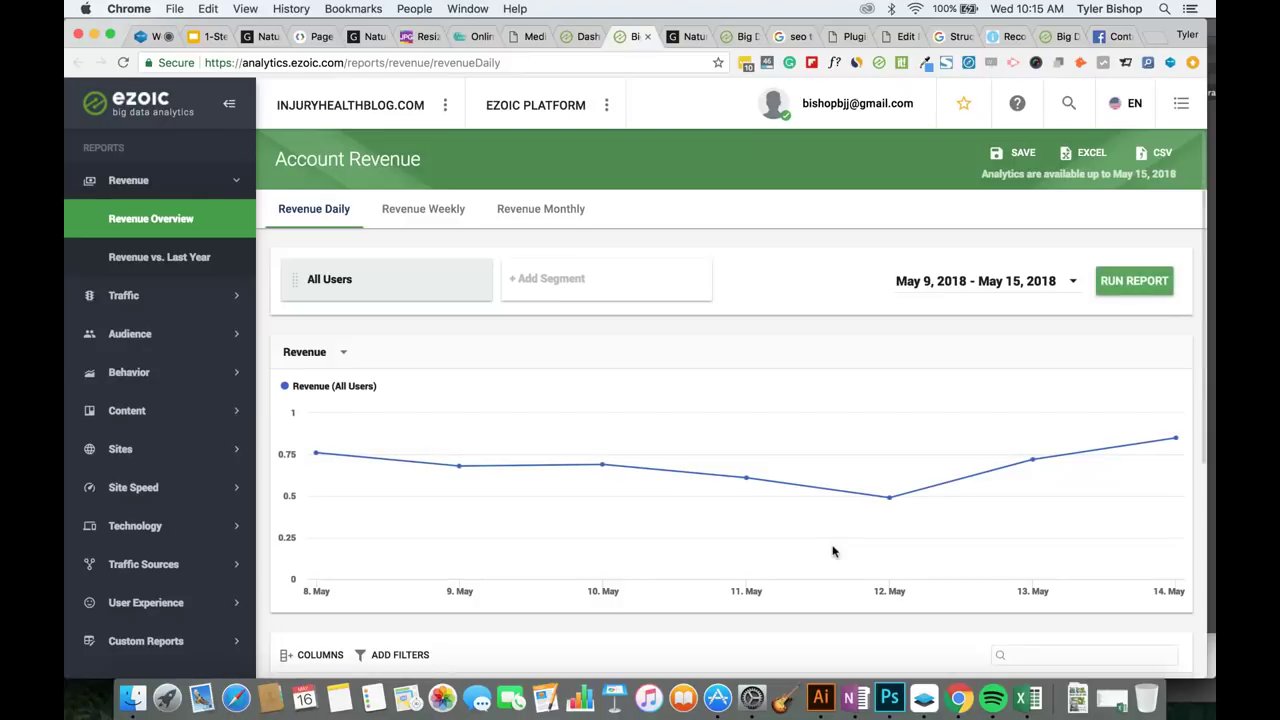
Open the Landing Pages content report and bring up its page table.
{"action": "left_click", "coordinate": [145, 412]}
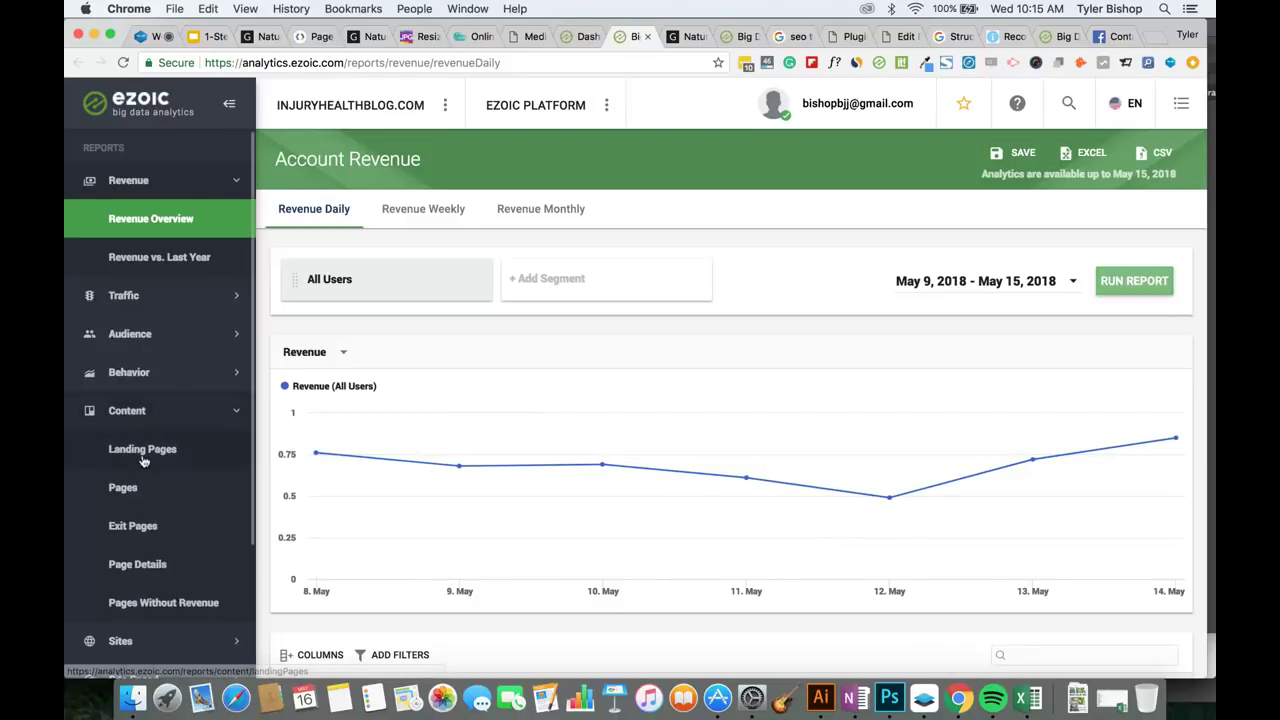
{"action": "left_click", "coordinate": [142, 452]}
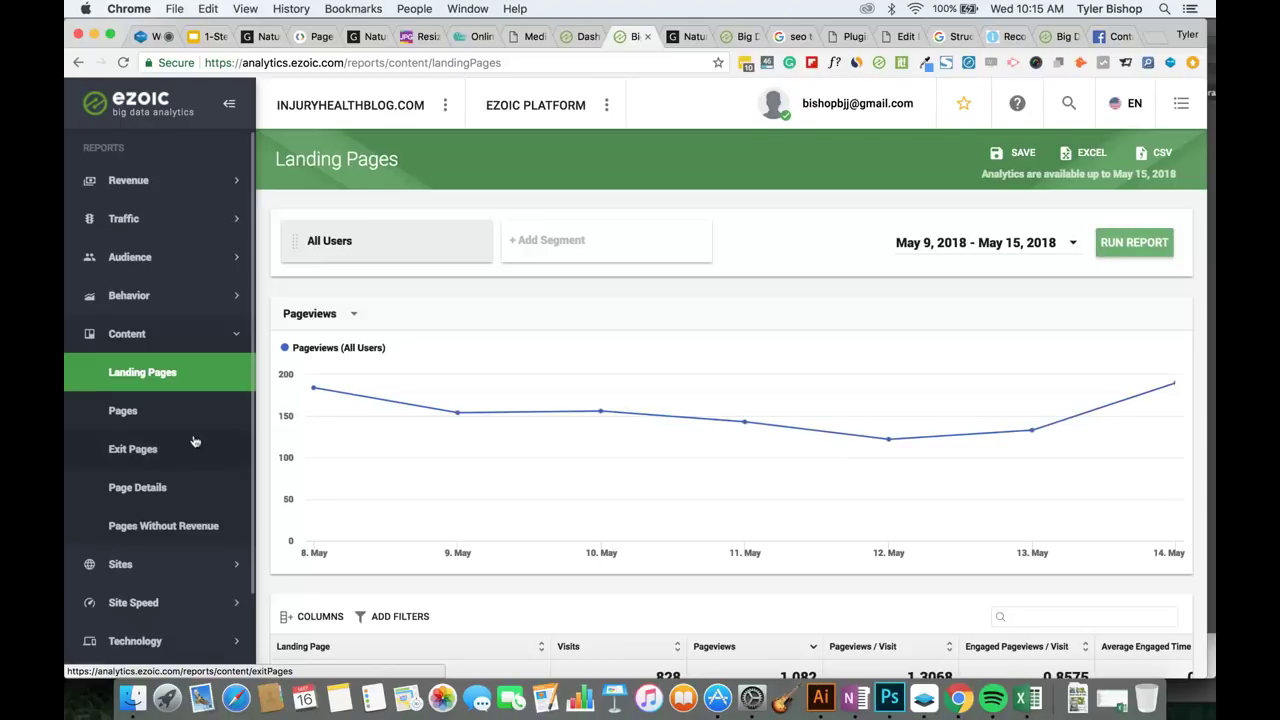
{"action": "scroll", "coordinate": [440, 430], "scroll_direction": "down", "scroll_amount": 5}
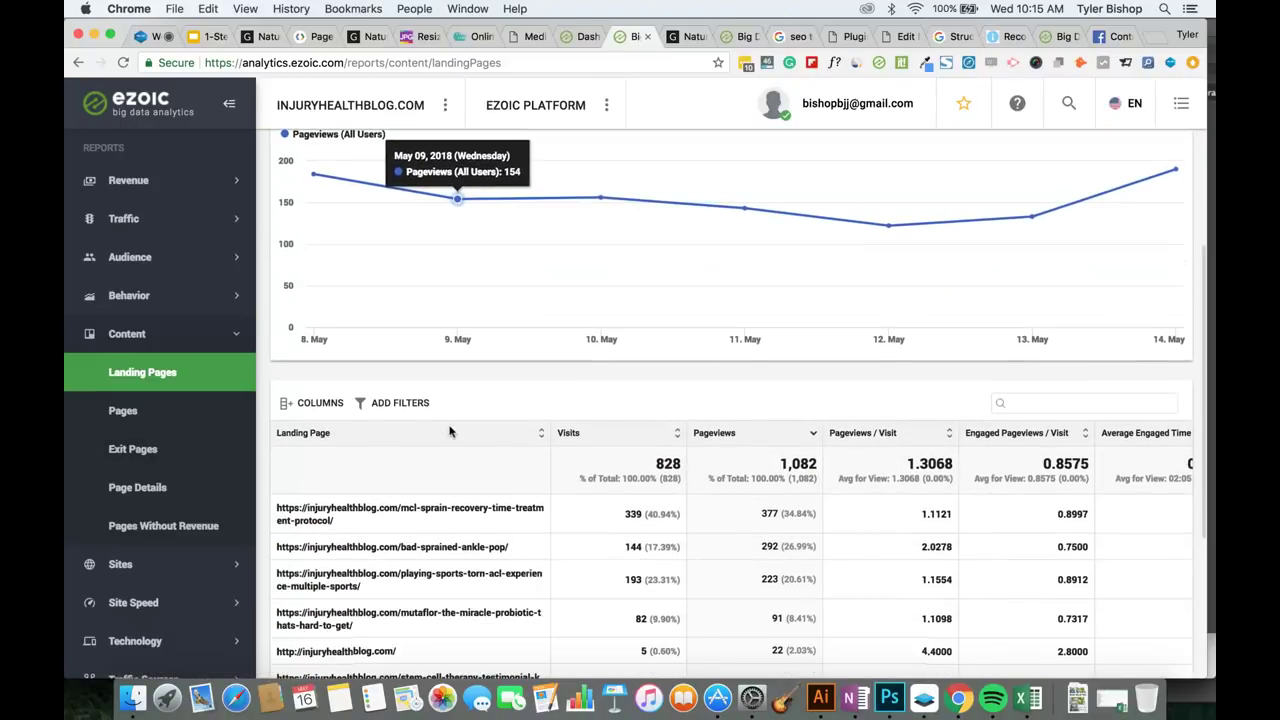
Sort the landing pages by pageviews in descending order and examine the highest-traffic pages.
{"action": "left_click", "coordinate": [714, 387]}
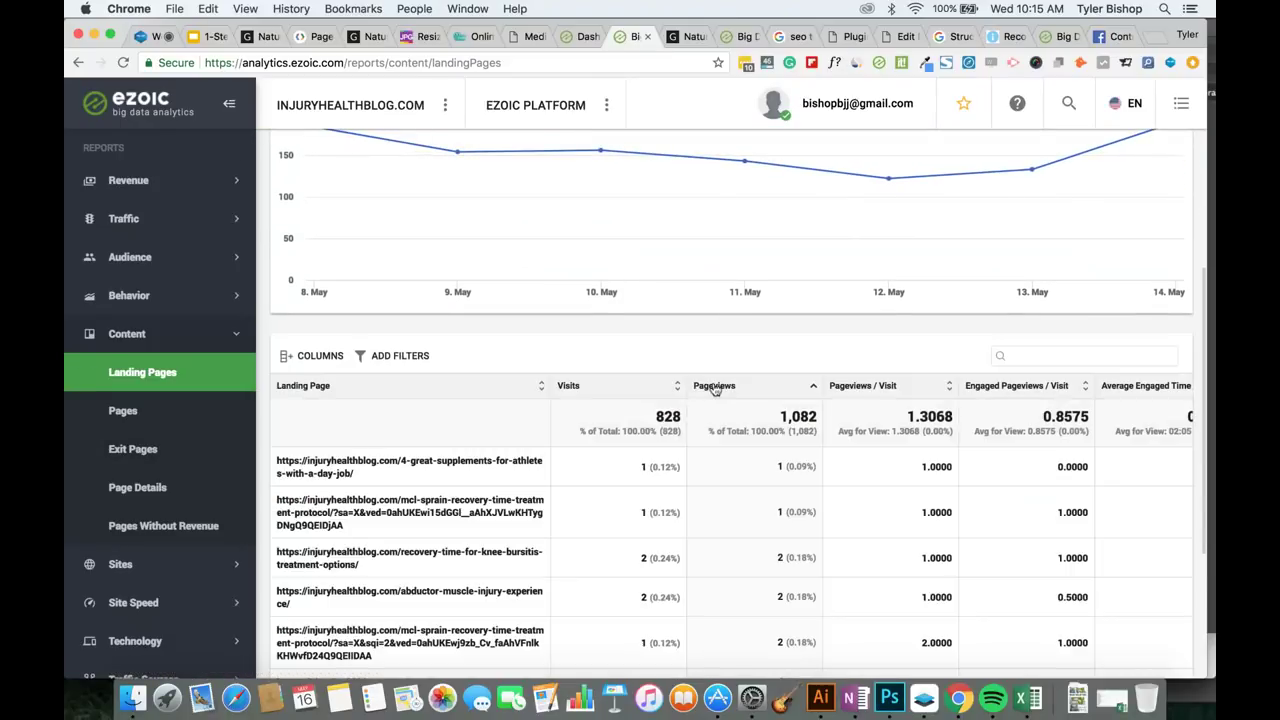
{"action": "left_click", "coordinate": [714, 387]}
{"action": "scroll", "coordinate": [591, 471], "scroll_direction": "down", "scroll_amount": 1}
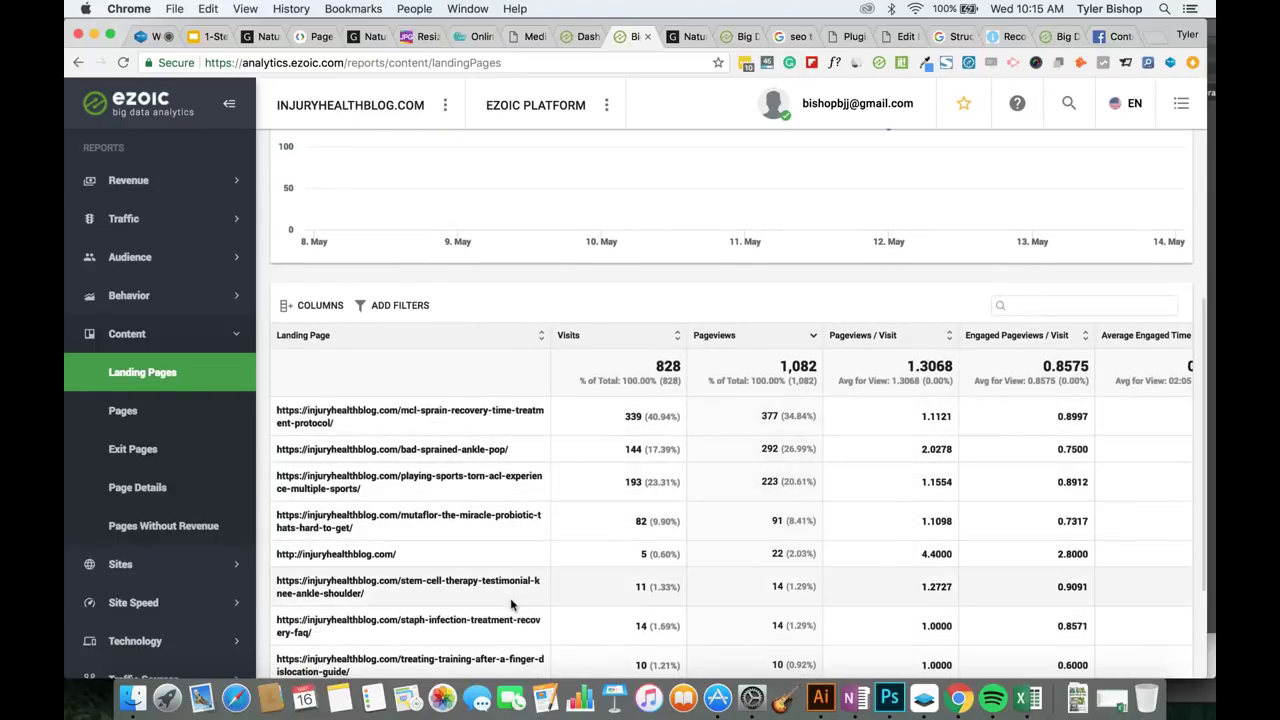
{"action": "scroll", "coordinate": [511, 603], "scroll_direction": "down", "scroll_amount": 2}
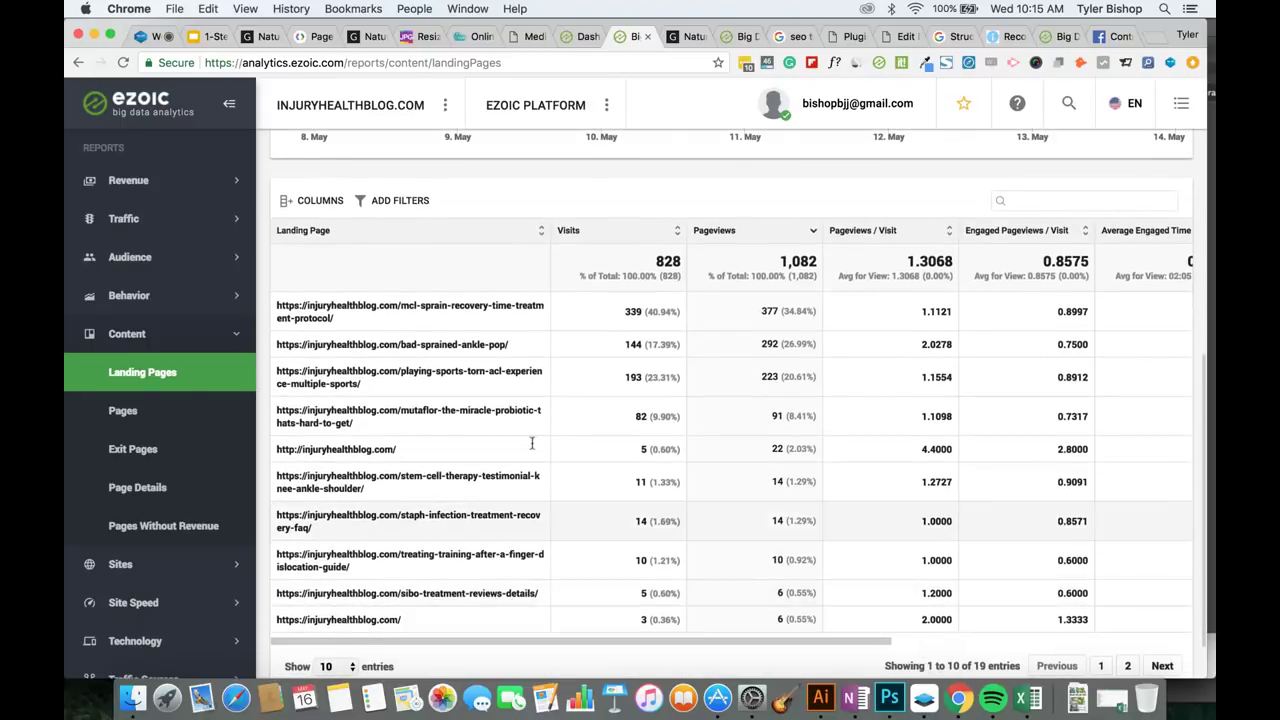
Switch to the Natural Mosquito Repellent Plants article on The Country Chic Cottage and look through its images.
{"action": "left_click", "coordinate": [685, 37]}
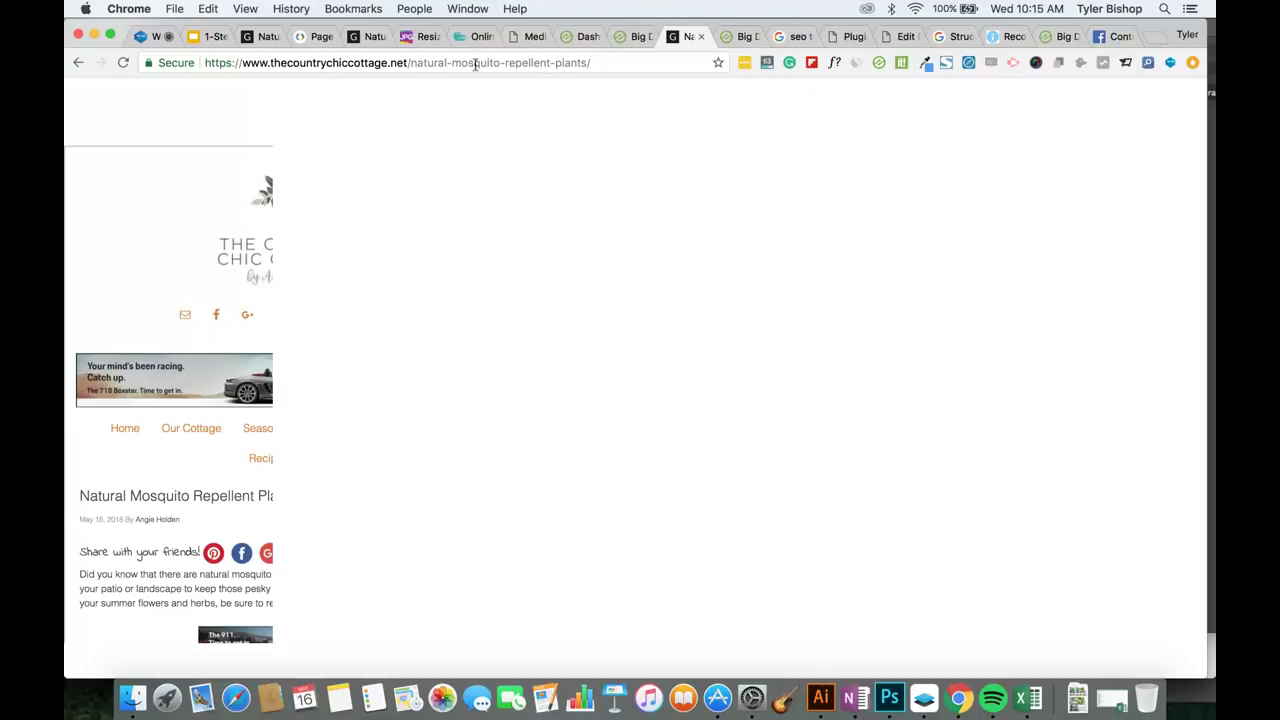
{"action": "left_click", "coordinate": [290, 38]}
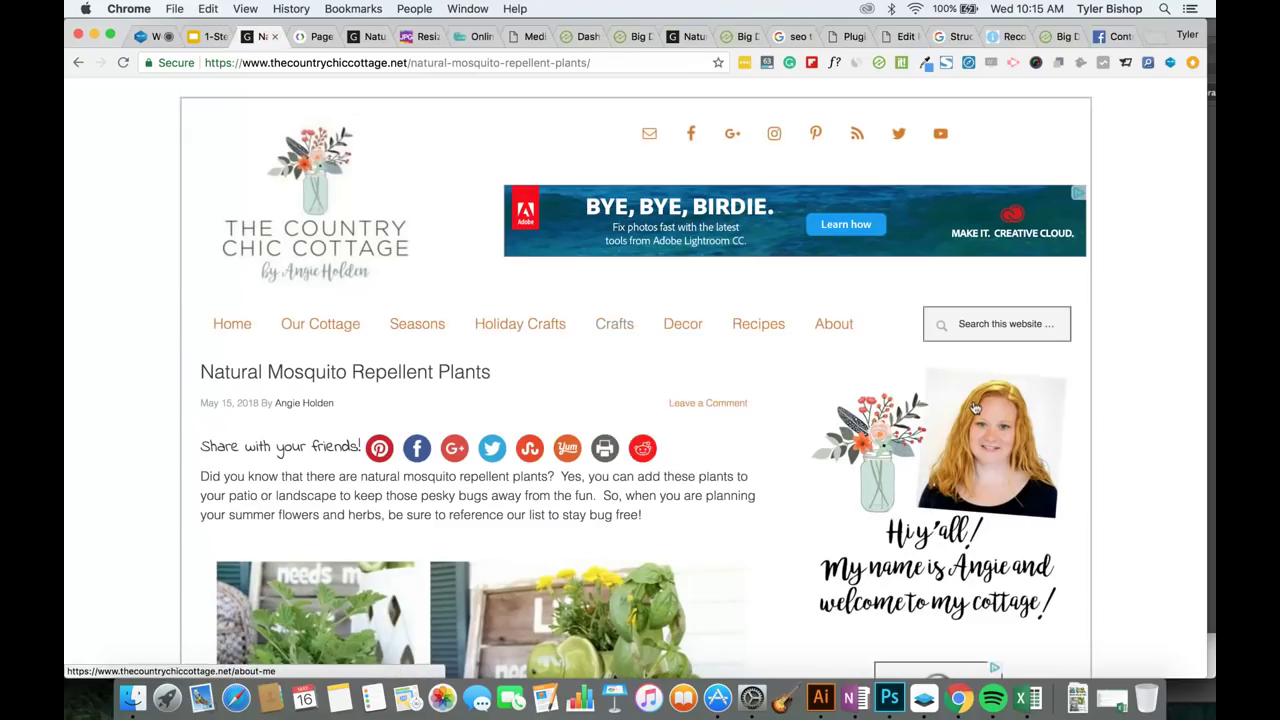
{"action": "scroll", "coordinate": [975, 408], "scroll_direction": "down", "scroll_amount": 10}
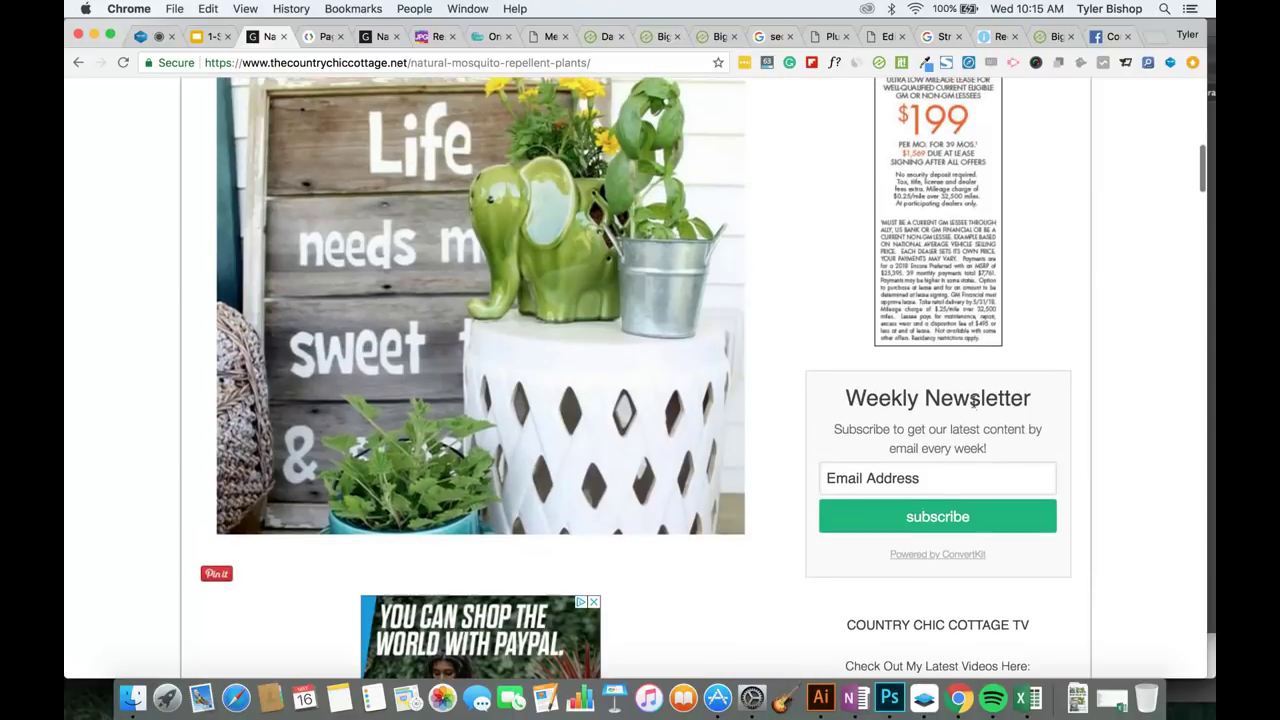
{"action": "scroll", "coordinate": [975, 408], "scroll_direction": "up", "scroll_amount": 2}
{"action": "scroll", "coordinate": [975, 408], "scroll_direction": "up", "scroll_amount": 6}
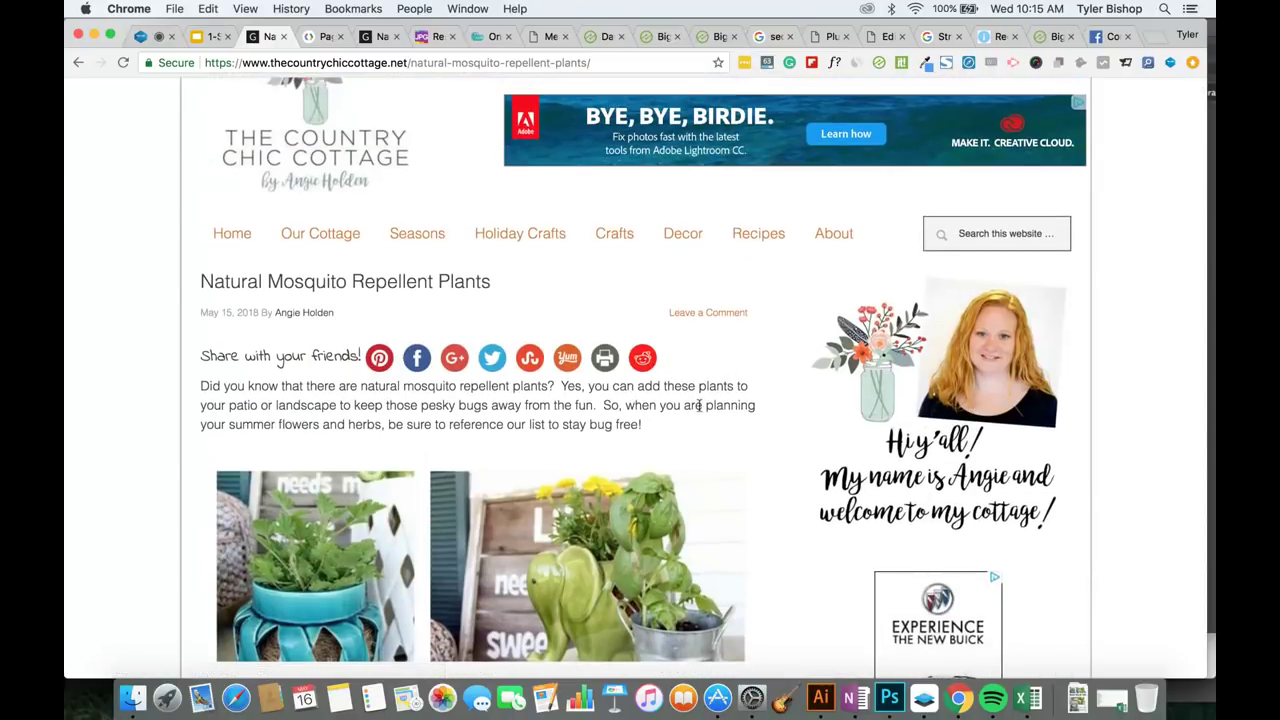
Inspect the Natural Mosquito Repellent Plants article in Chrome's developer tools and show its network requests.
{"action": "right_click", "coordinate": [699, 405]}
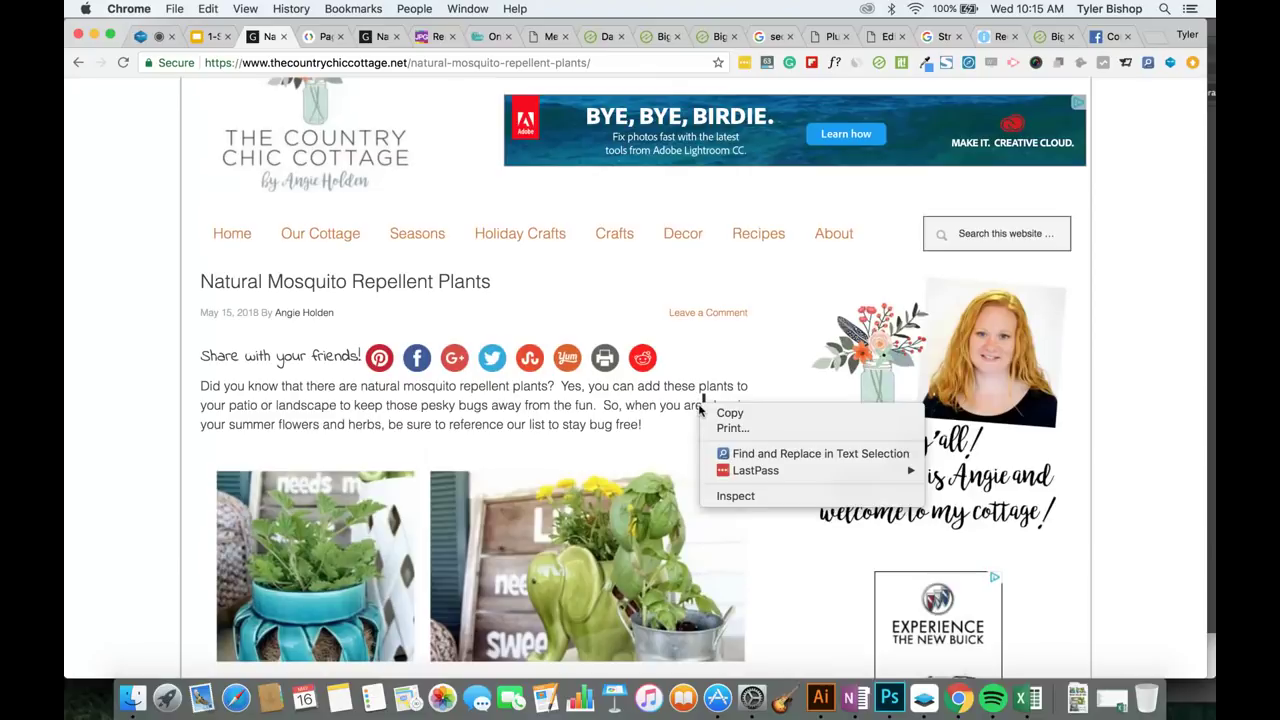
{"action": "left_click", "coordinate": [736, 496]}
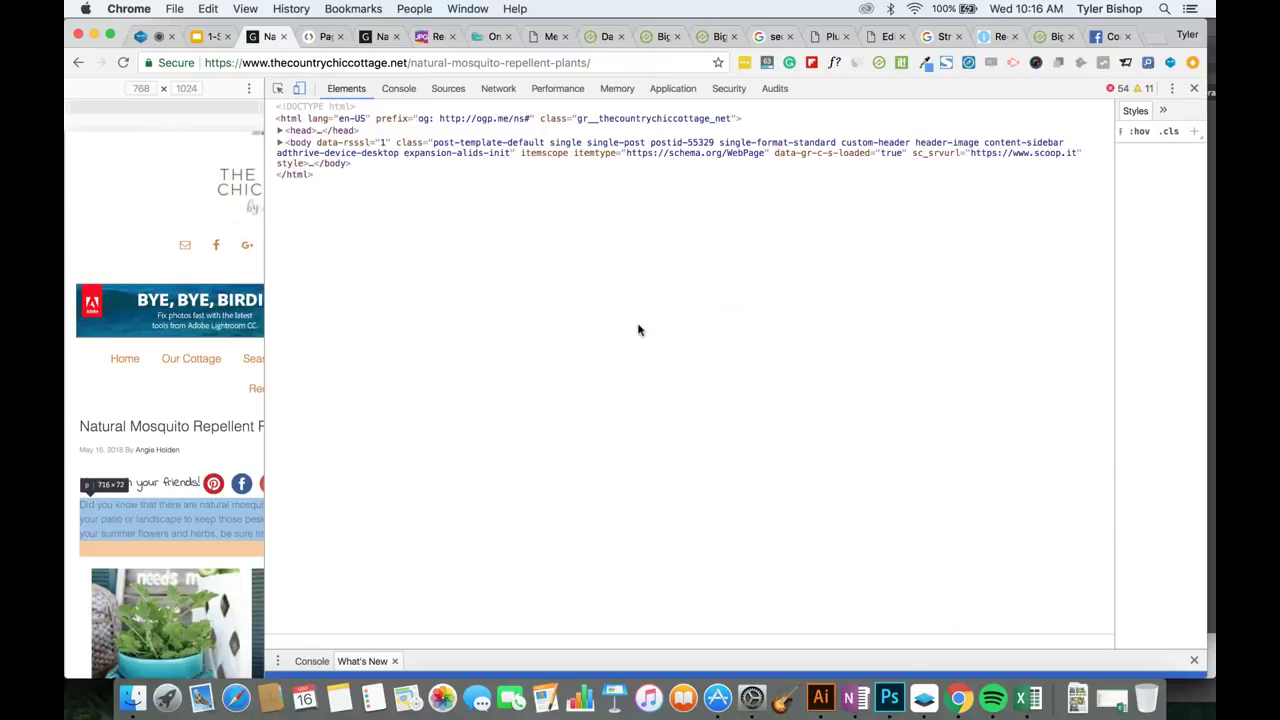
{"action": "left_click", "coordinate": [497, 89]}
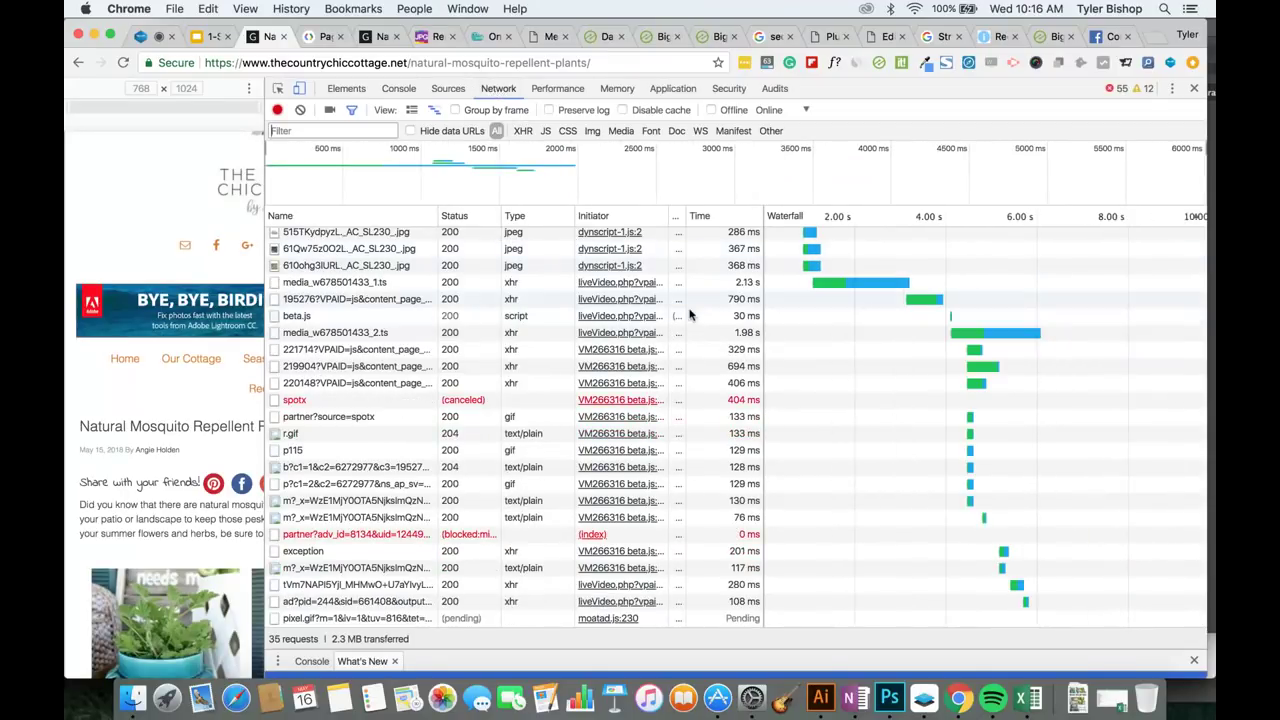
Examine the load times, sizes and waterfall timing breakdown of the natural-mosquito-repellent-plants image requests.
{"action": "scroll", "coordinate": [722, 400], "scroll_direction": "up", "scroll_amount": 4}
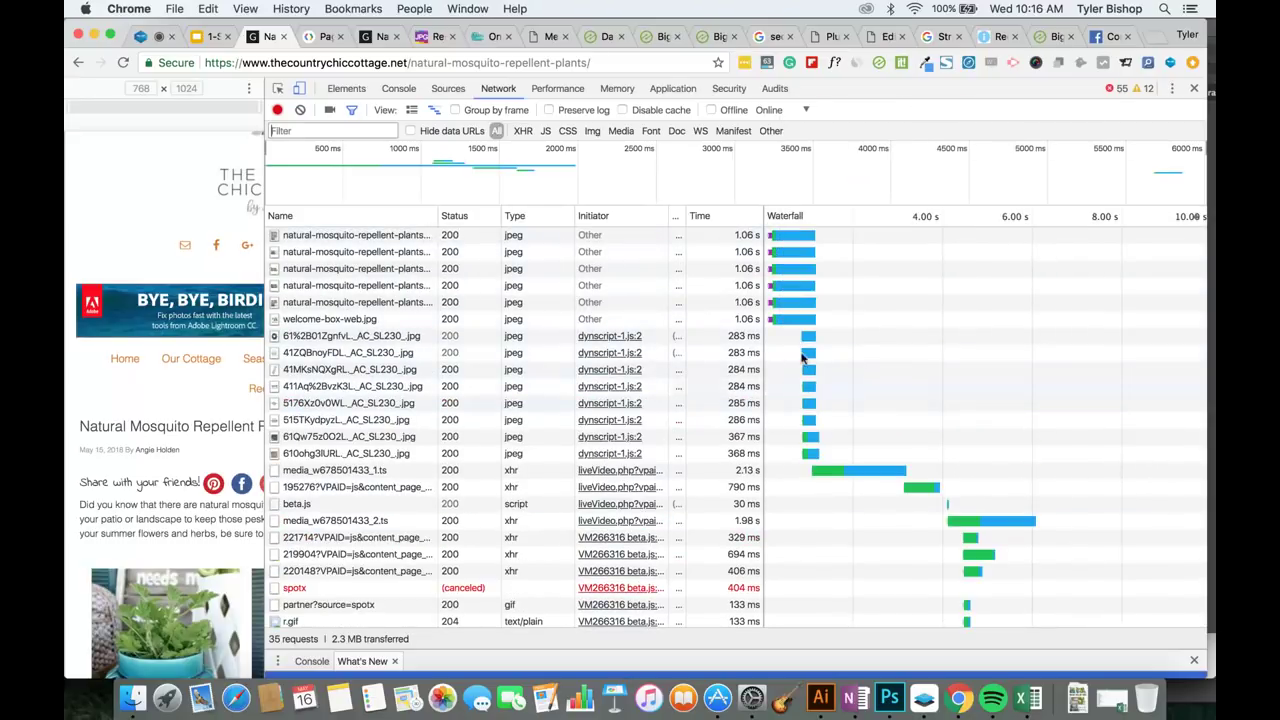
{"action": "mouse_move", "coordinate": [807, 340]}
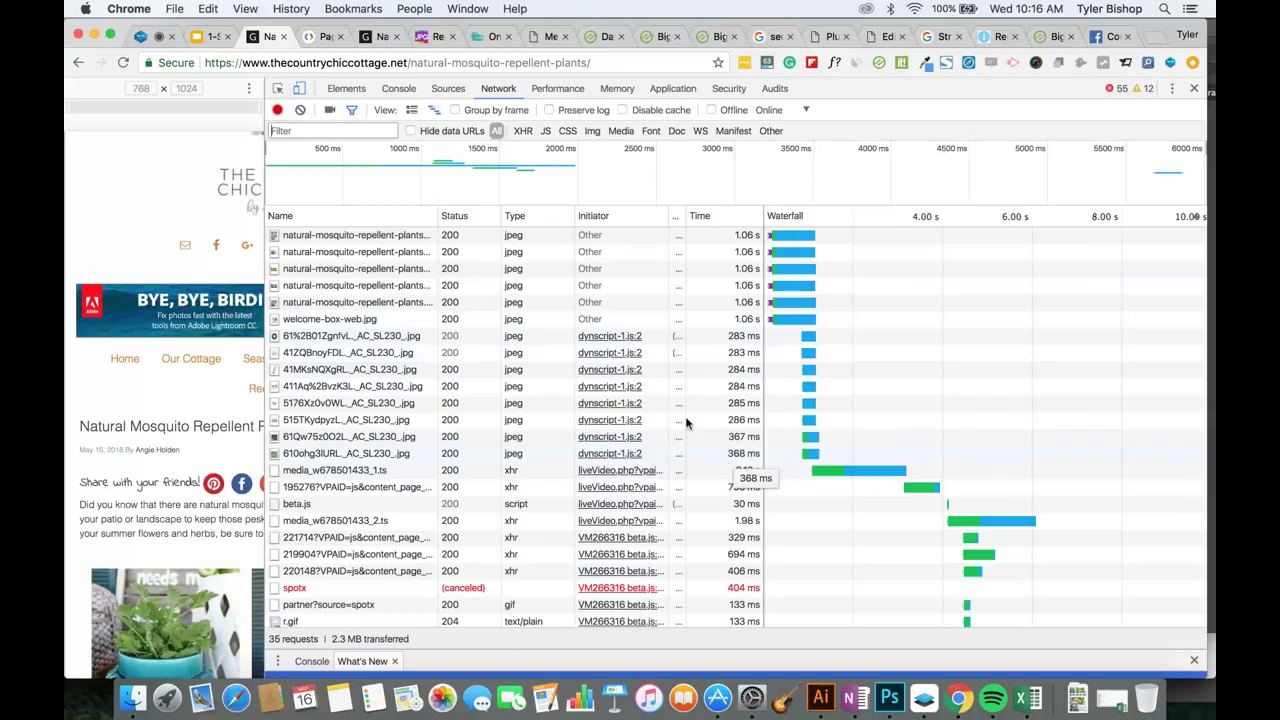
{"action": "mouse_move", "coordinate": [640, 379]}
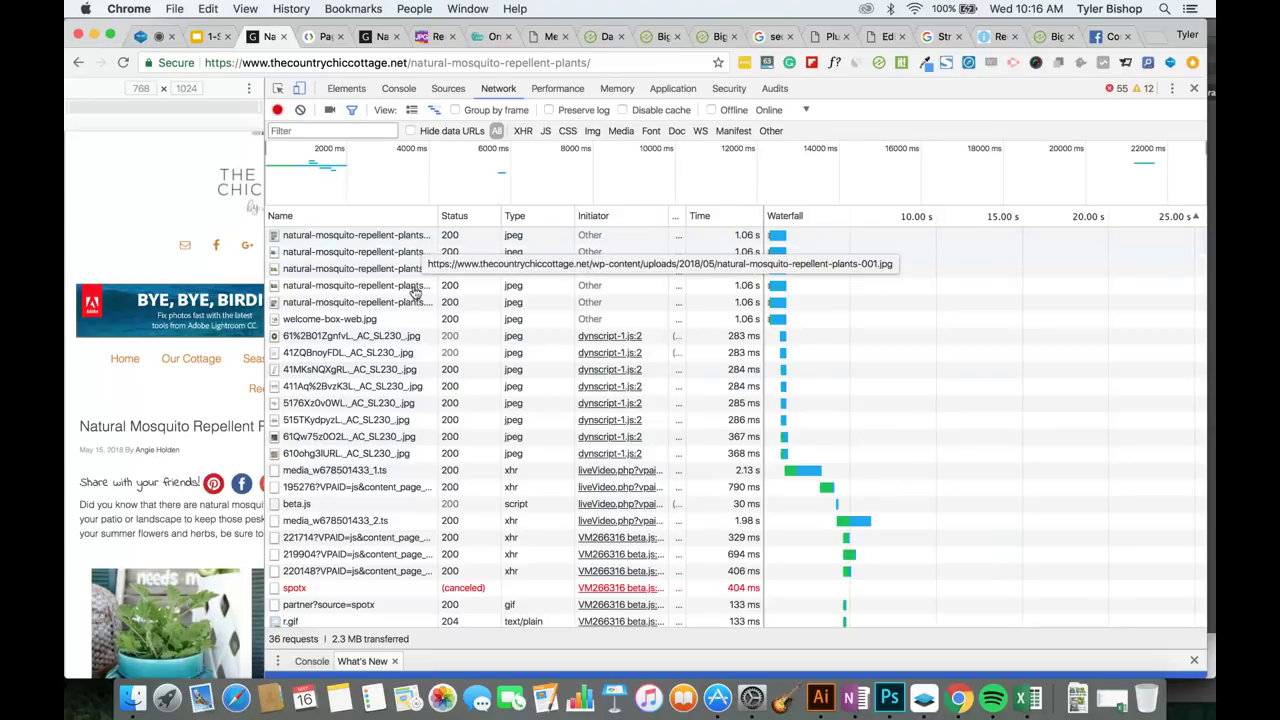
{"action": "mouse_move", "coordinate": [783, 237]}
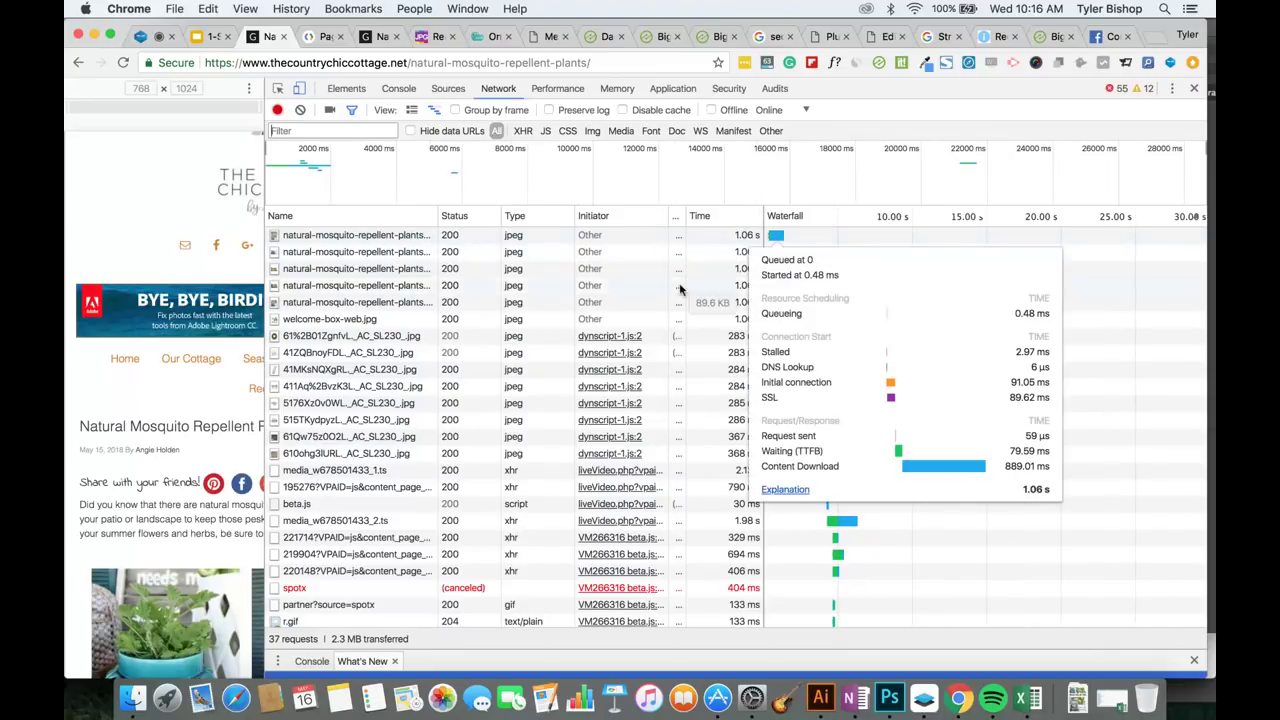
Examine the rest of the request waterfall, comparing the image requests with the later video, ad and tracking script requests.
{"action": "scroll", "coordinate": [678, 290], "scroll_direction": "down", "scroll_amount": 3}
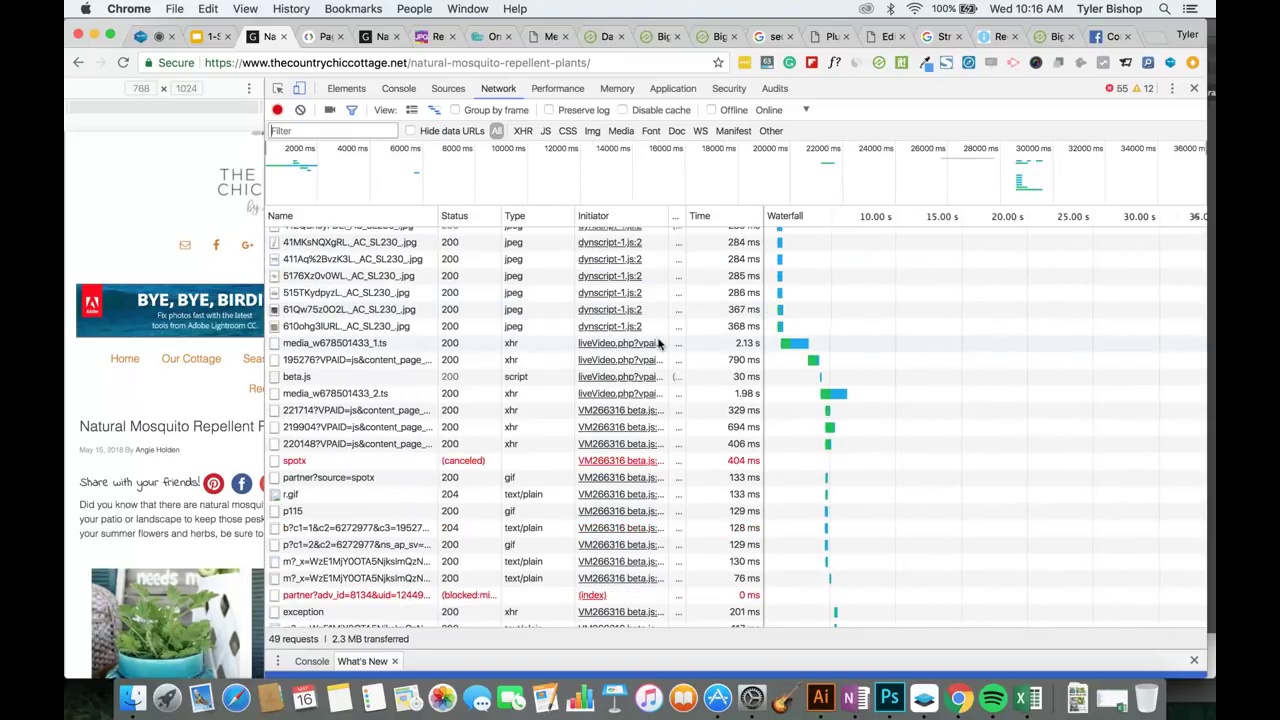
{"action": "mouse_move", "coordinate": [658, 343]}
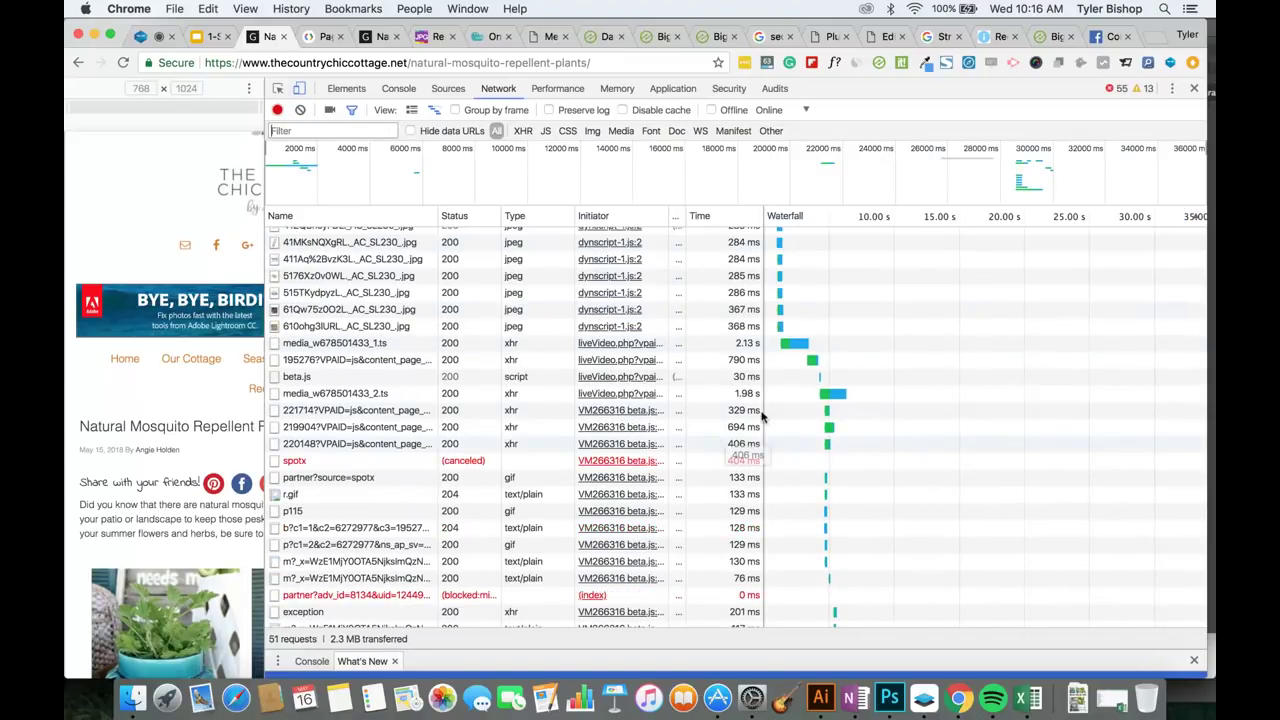
{"action": "scroll", "coordinate": [895, 474], "scroll_direction": "down", "scroll_amount": 3}
{"action": "scroll", "coordinate": [895, 474], "scroll_direction": "down", "scroll_amount": 3}
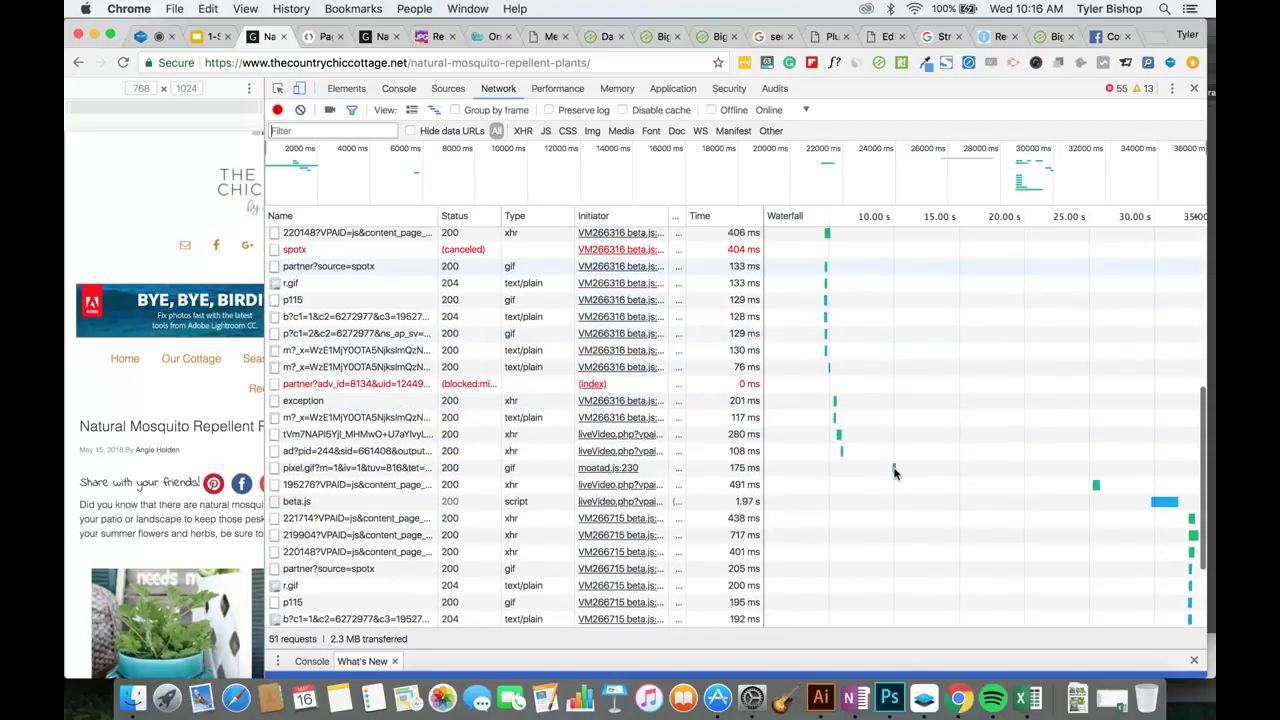
{"action": "scroll", "coordinate": [895, 474], "scroll_direction": "down", "scroll_amount": 4}
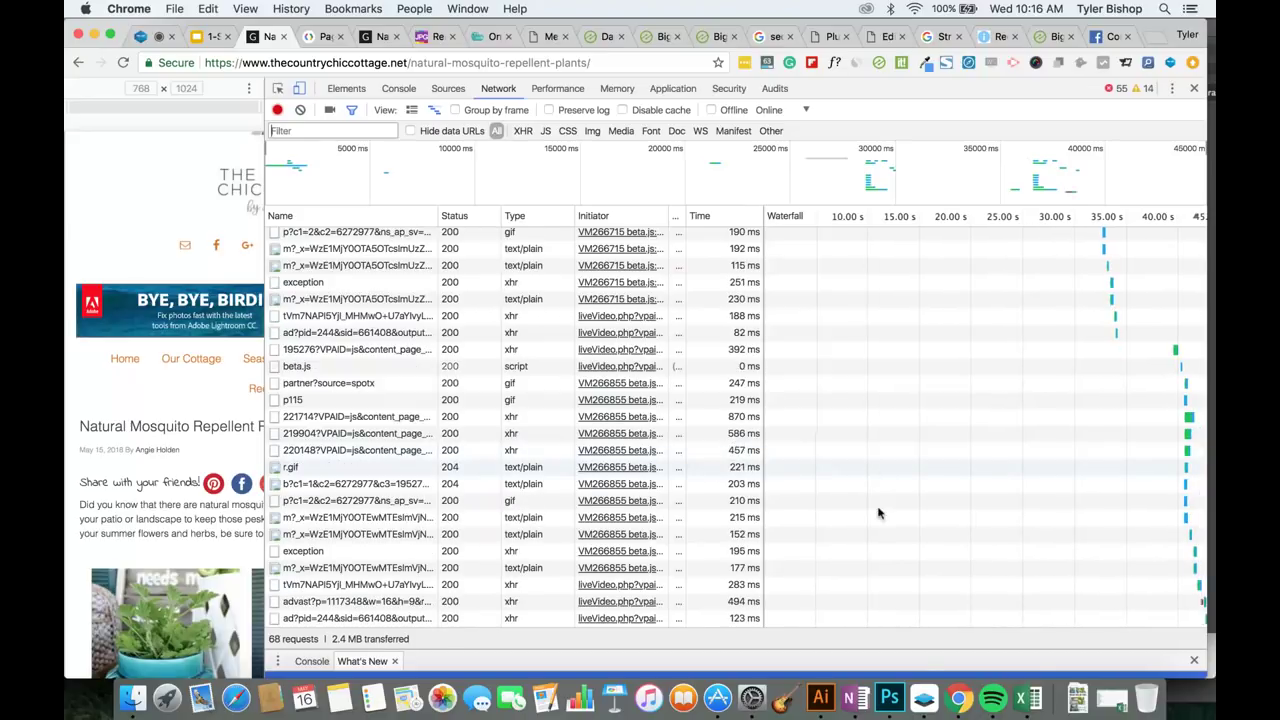
{"action": "scroll", "coordinate": [1024, 581], "scroll_direction": "up", "scroll_amount": 5}
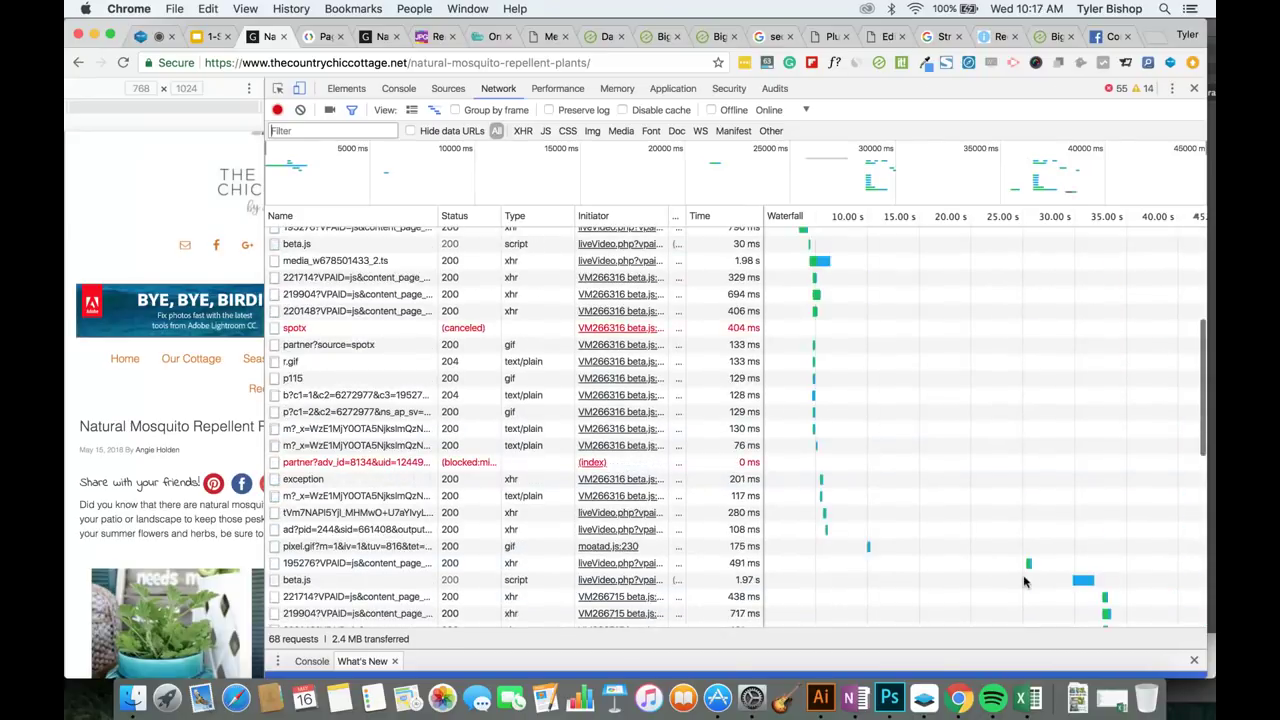
{"action": "scroll", "coordinate": [1024, 581], "scroll_direction": "up", "scroll_amount": 2}
{"action": "scroll", "coordinate": [1024, 581], "scroll_direction": "up", "scroll_amount": 4}
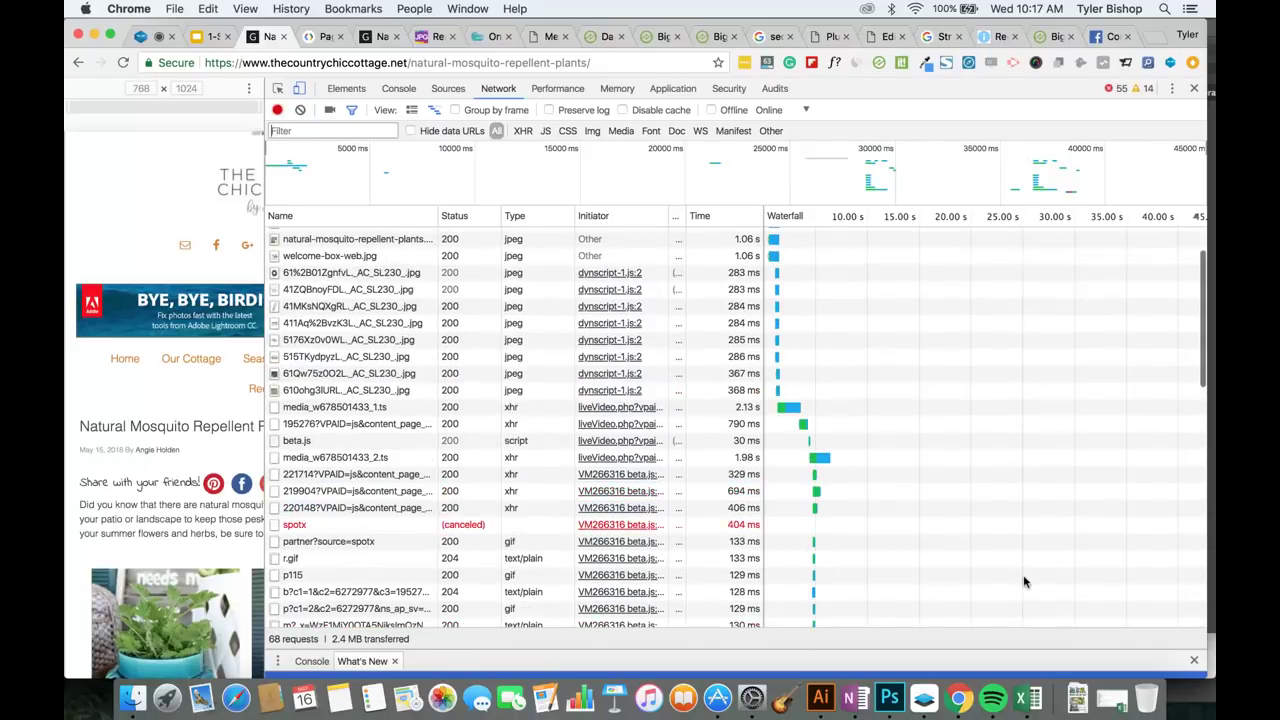
{"action": "scroll", "coordinate": [1024, 581], "scroll_direction": "up", "scroll_amount": 2}
{"action": "scroll", "coordinate": [1024, 581], "scroll_direction": "down", "scroll_amount": 9}
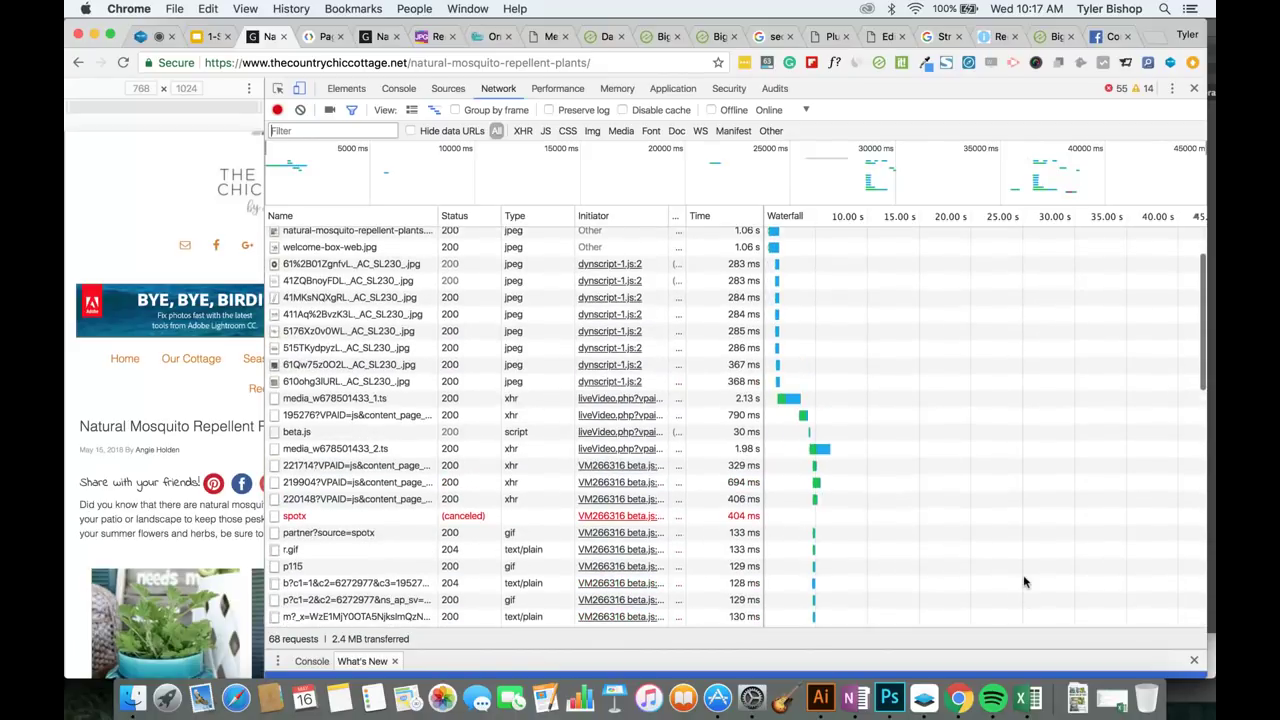
{"action": "scroll", "coordinate": [1024, 581], "scroll_direction": "down", "scroll_amount": 10}
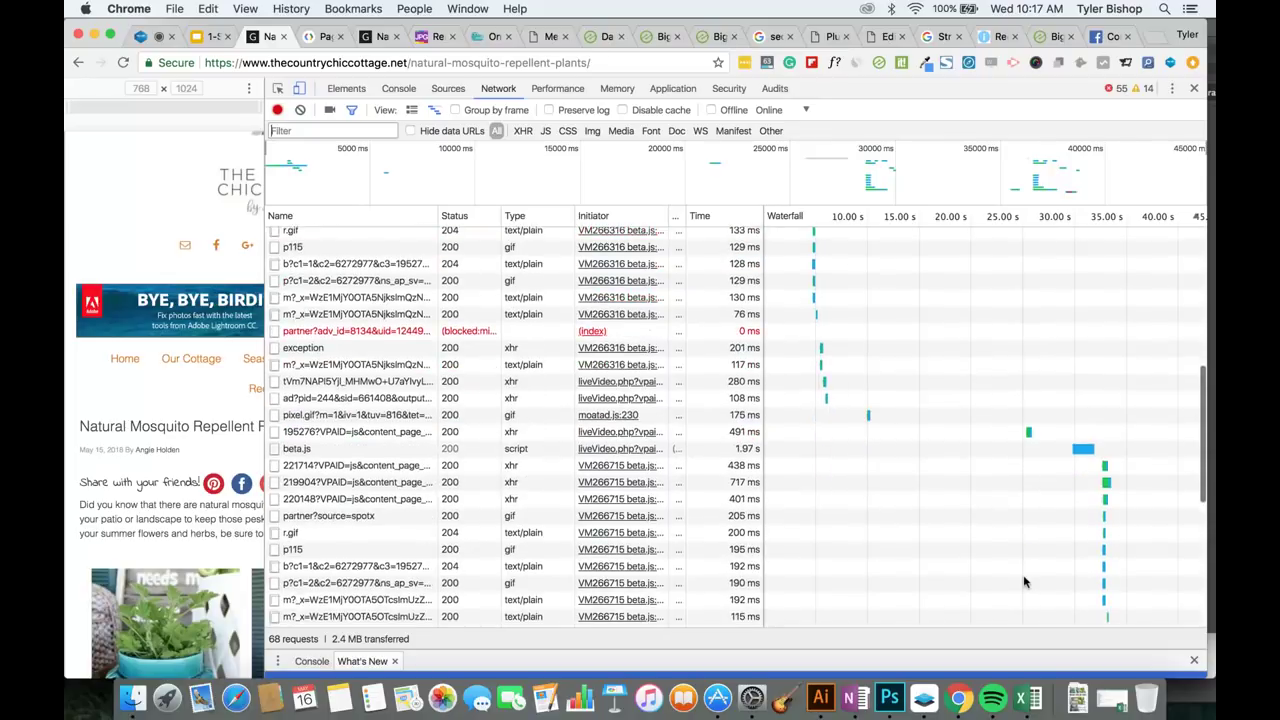
{"action": "scroll", "coordinate": [1024, 581], "scroll_direction": "down", "scroll_amount": 2}
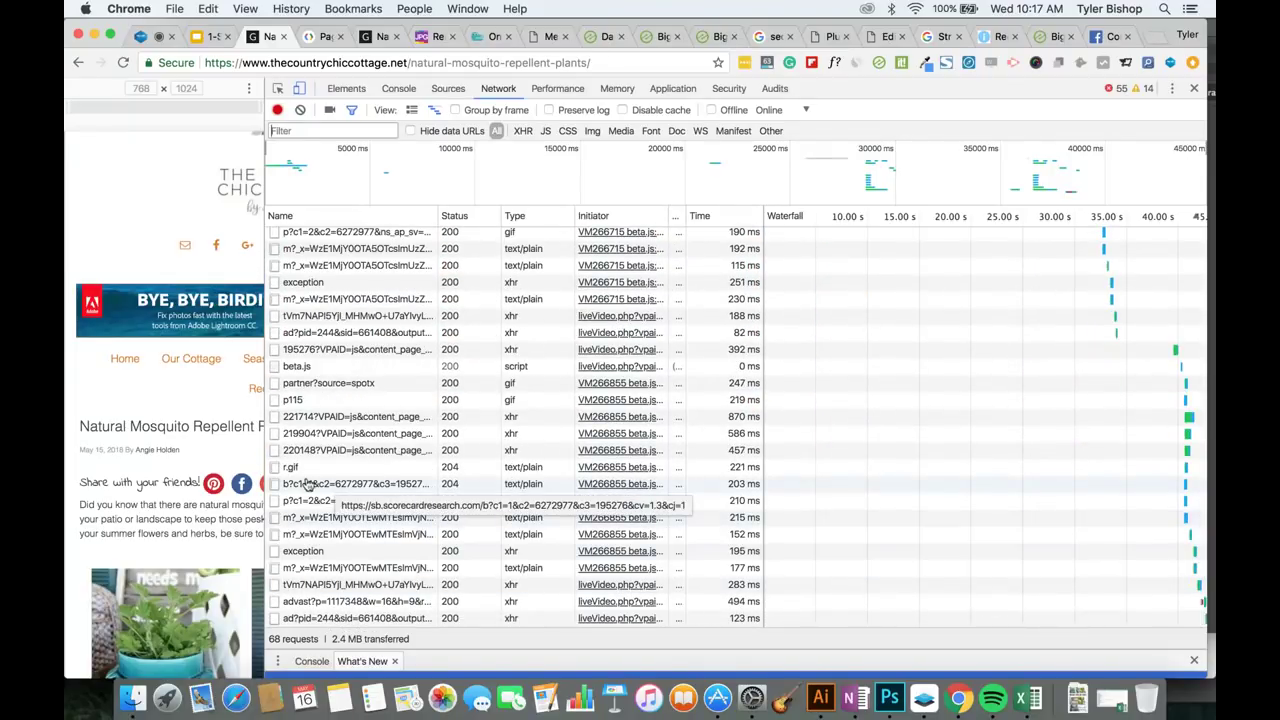
{"action": "left_click", "coordinate": [265, 474]}
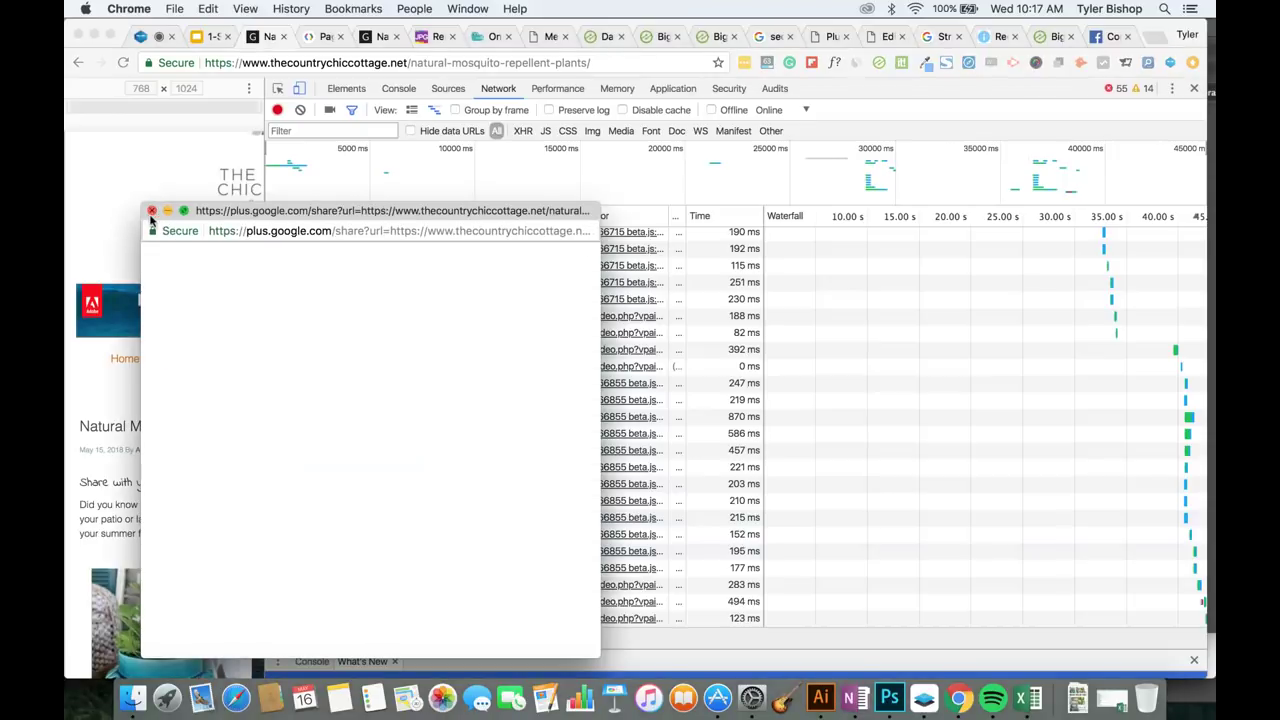
Close the Google+ share window and narrow the developer tools pane to show more of the article beside the image requests.
{"action": "left_click", "coordinate": [151, 211]}
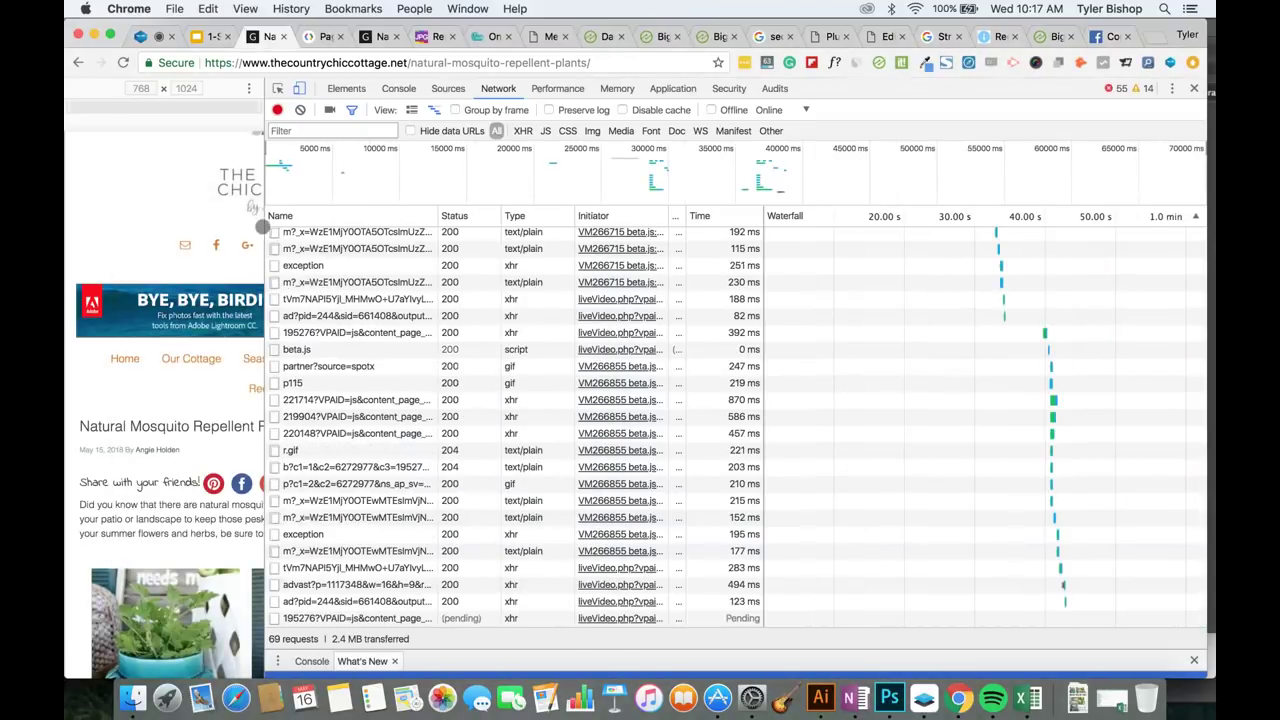
{"action": "left_click_drag", "start_coordinate": [266, 225], "coordinate": [378, 231]}
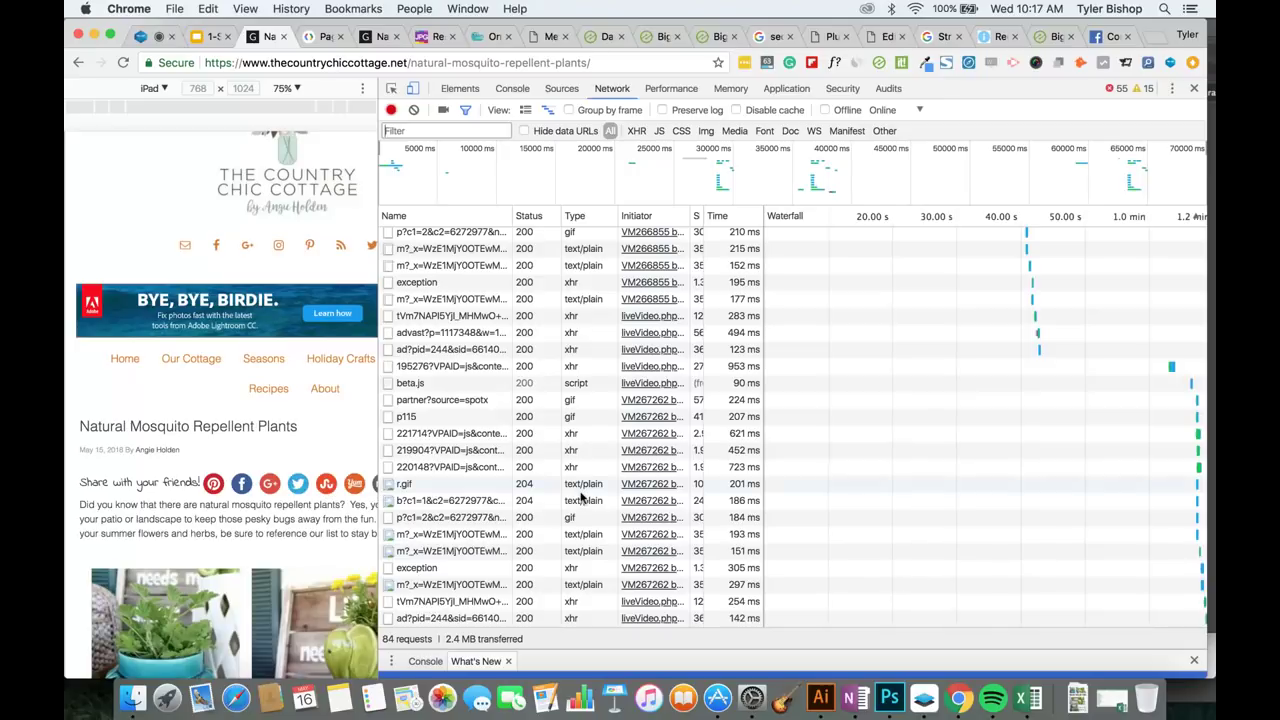
{"action": "scroll", "coordinate": [580, 497], "scroll_direction": "up", "scroll_amount": 10}
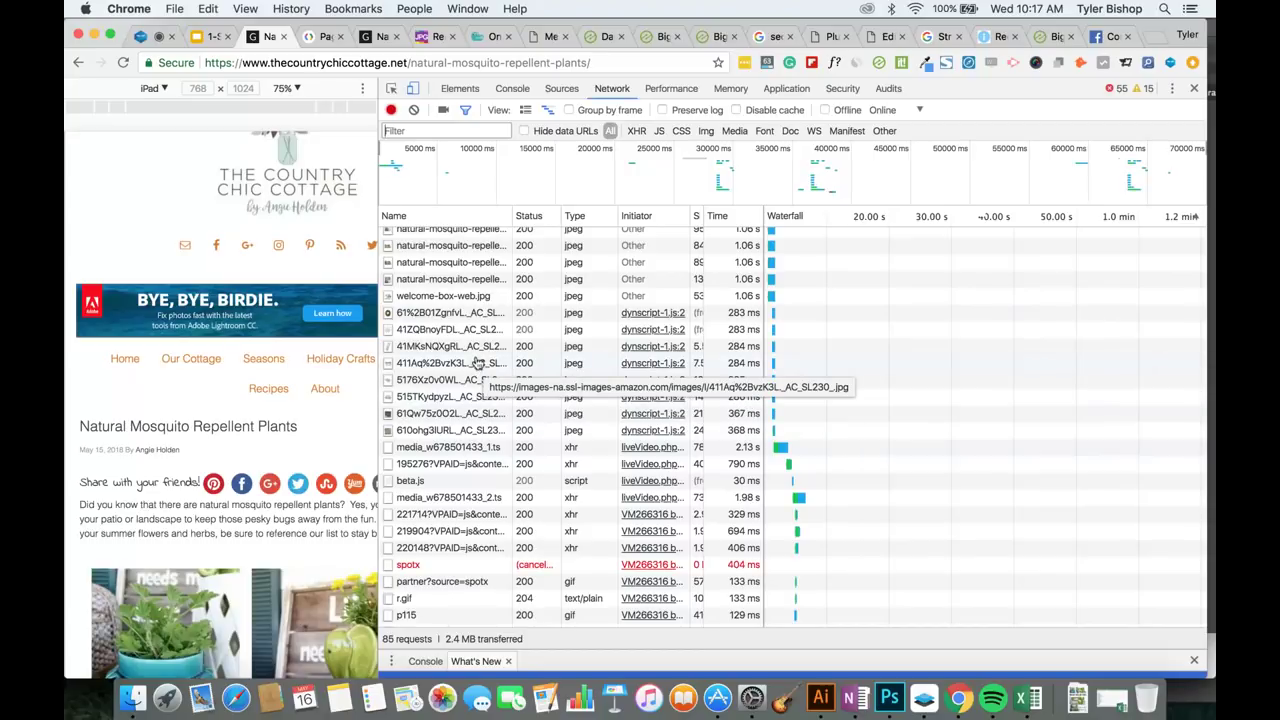
{"action": "mouse_move", "coordinate": [651, 405]}
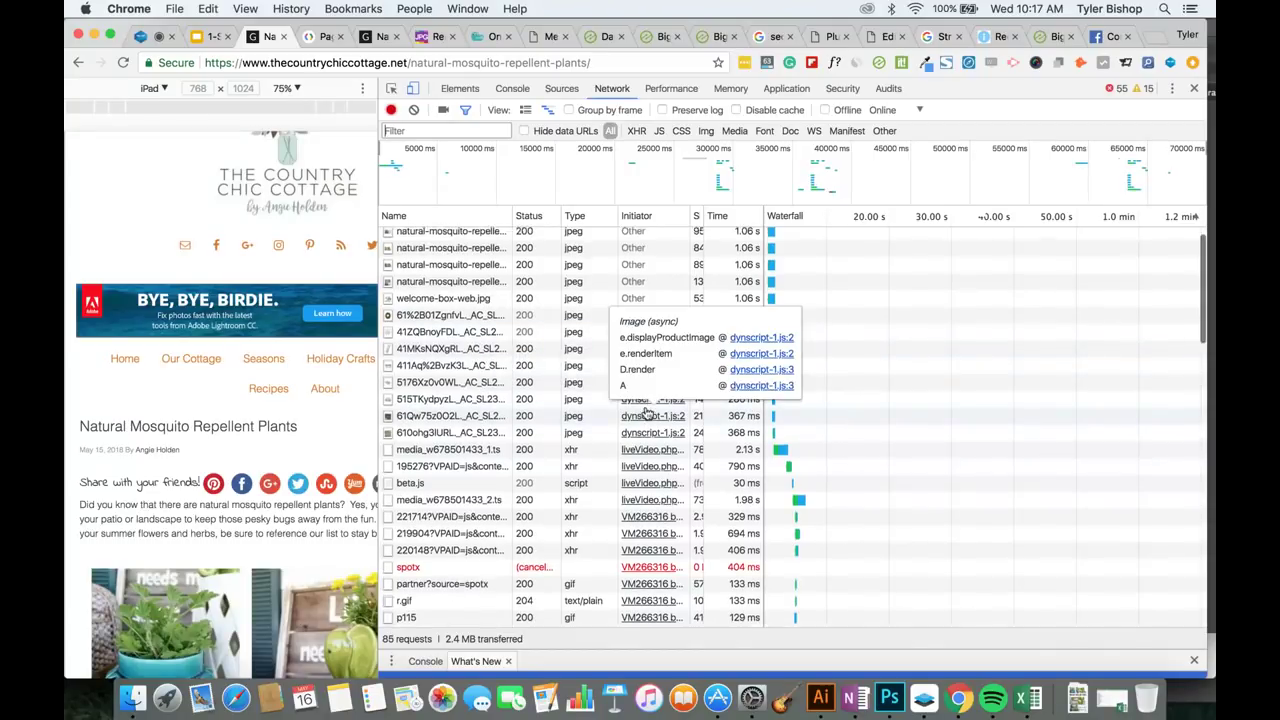
{"action": "scroll", "coordinate": [647, 410], "scroll_direction": "up", "scroll_amount": 1}
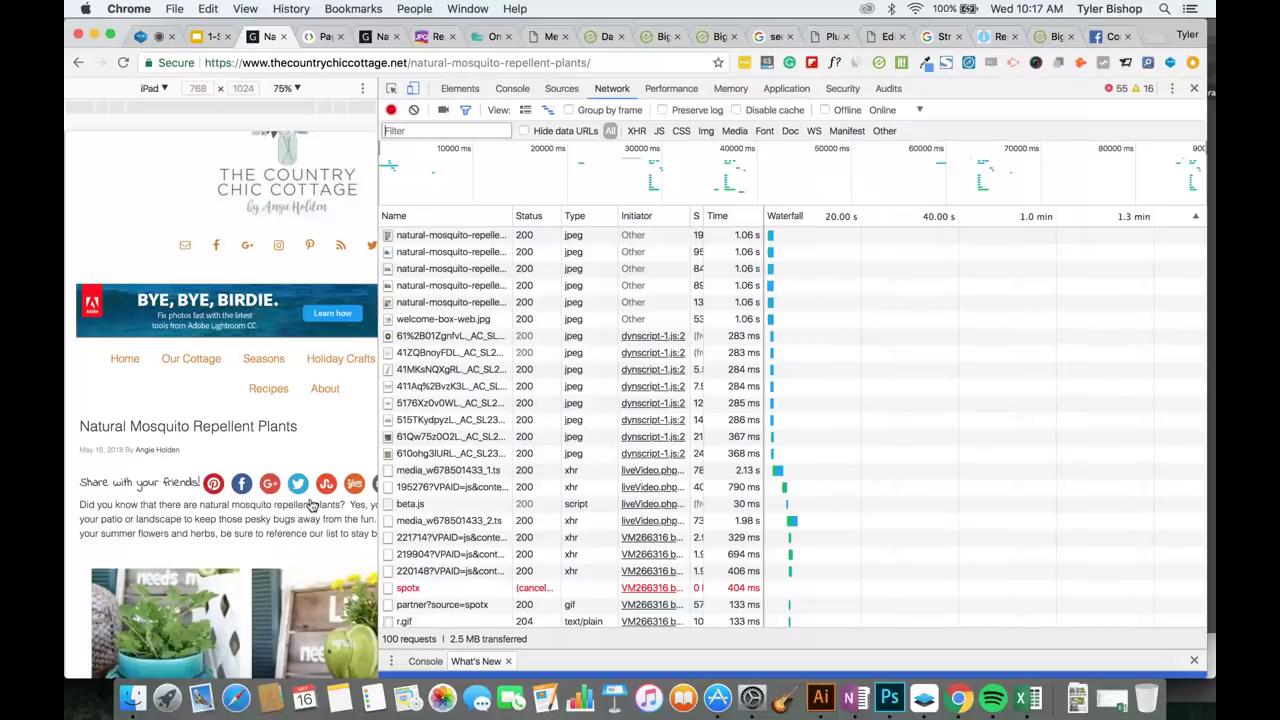
Look through the full request list, from the article's images to the repeated video, ad and tracking requests.
{"action": "scroll", "coordinate": [605, 437], "scroll_direction": "down", "scroll_amount": 15}
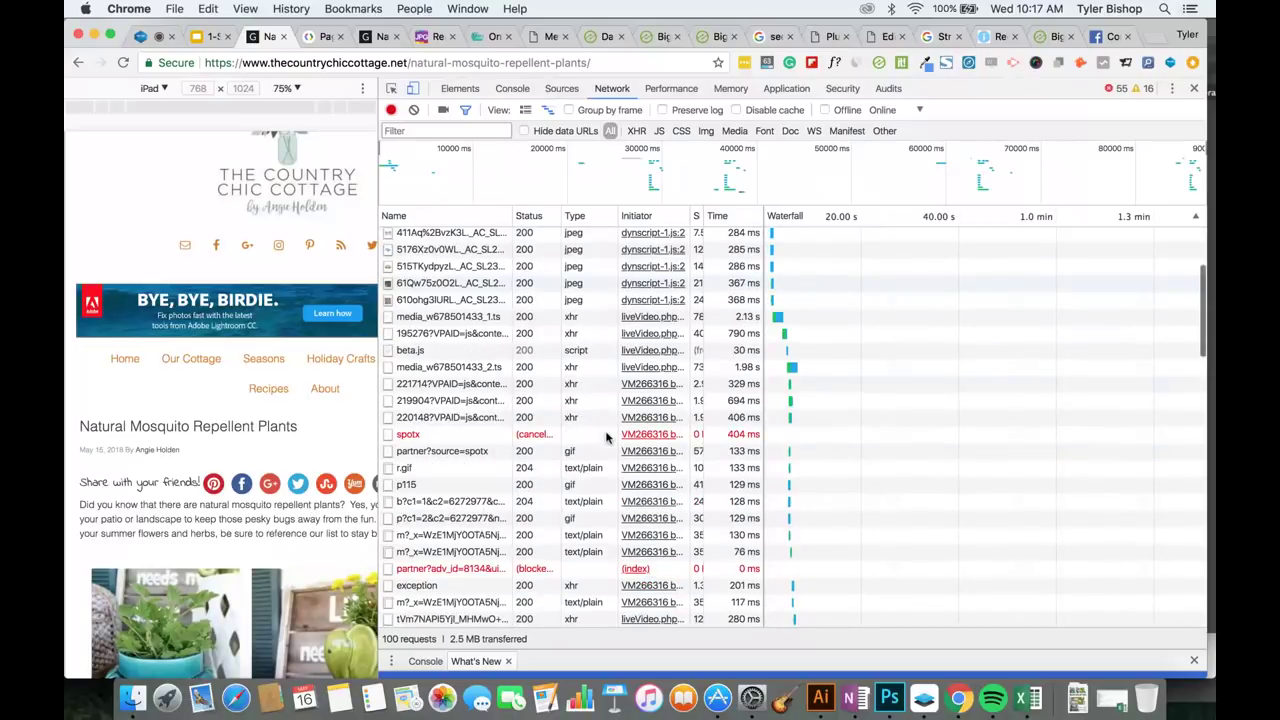
{"action": "scroll", "coordinate": [605, 437], "scroll_direction": "down", "scroll_amount": 5}
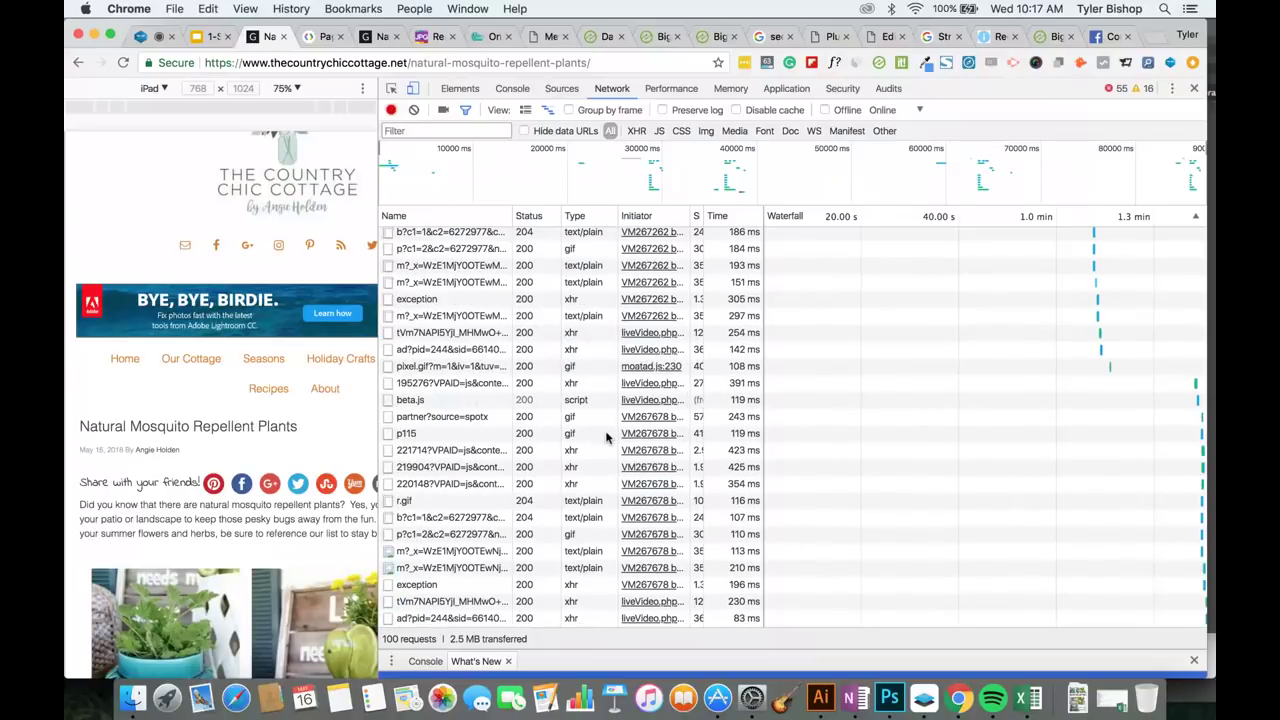
{"action": "scroll", "coordinate": [605, 437], "scroll_direction": "up", "scroll_amount": 4}
{"action": "scroll", "coordinate": [605, 437], "scroll_direction": "up", "scroll_amount": 8}
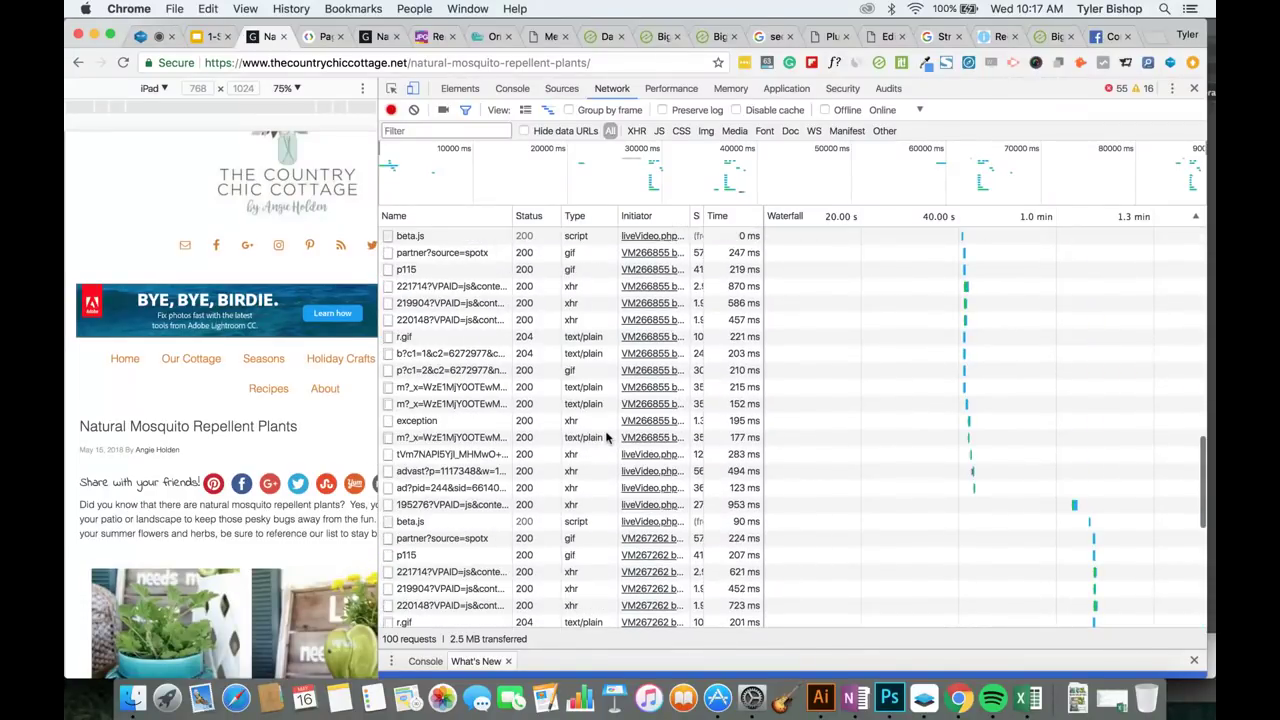
{"action": "scroll", "coordinate": [605, 437], "scroll_direction": "up", "scroll_amount": 8}
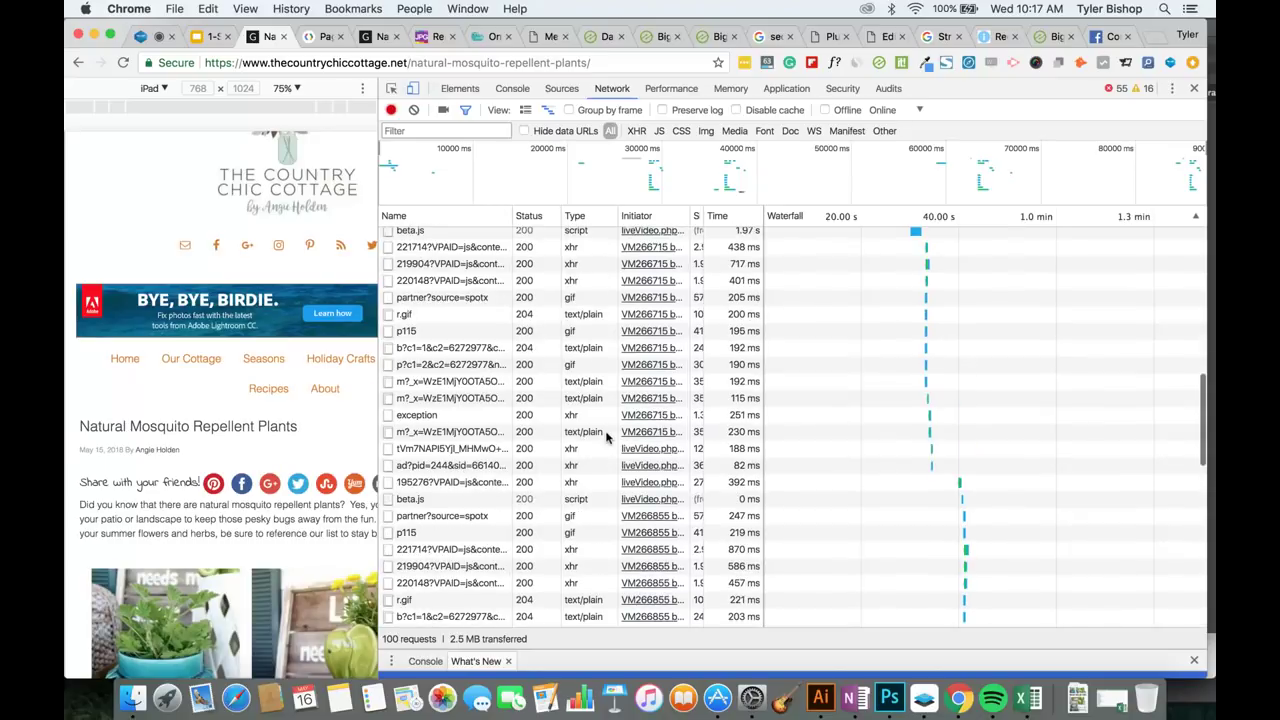
{"action": "scroll", "coordinate": [605, 437], "scroll_direction": "up", "scroll_amount": 8}
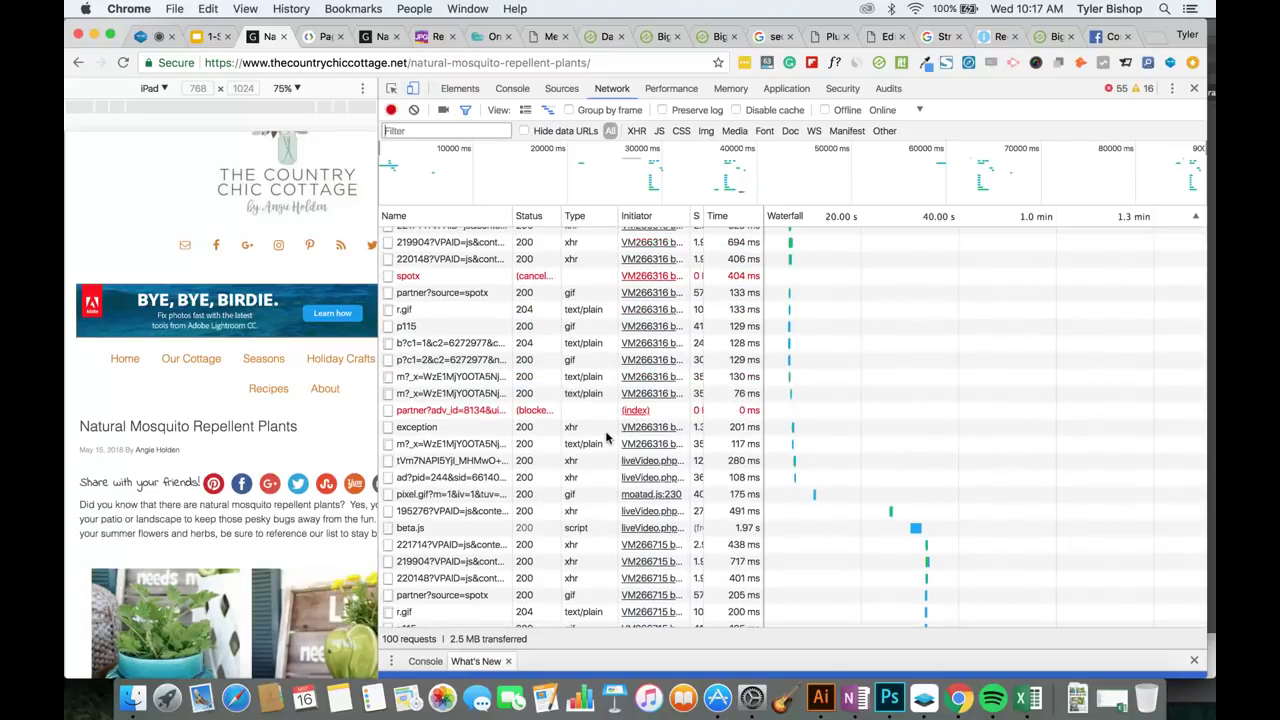
{"action": "scroll", "coordinate": [605, 437], "scroll_direction": "up", "scroll_amount": 5}
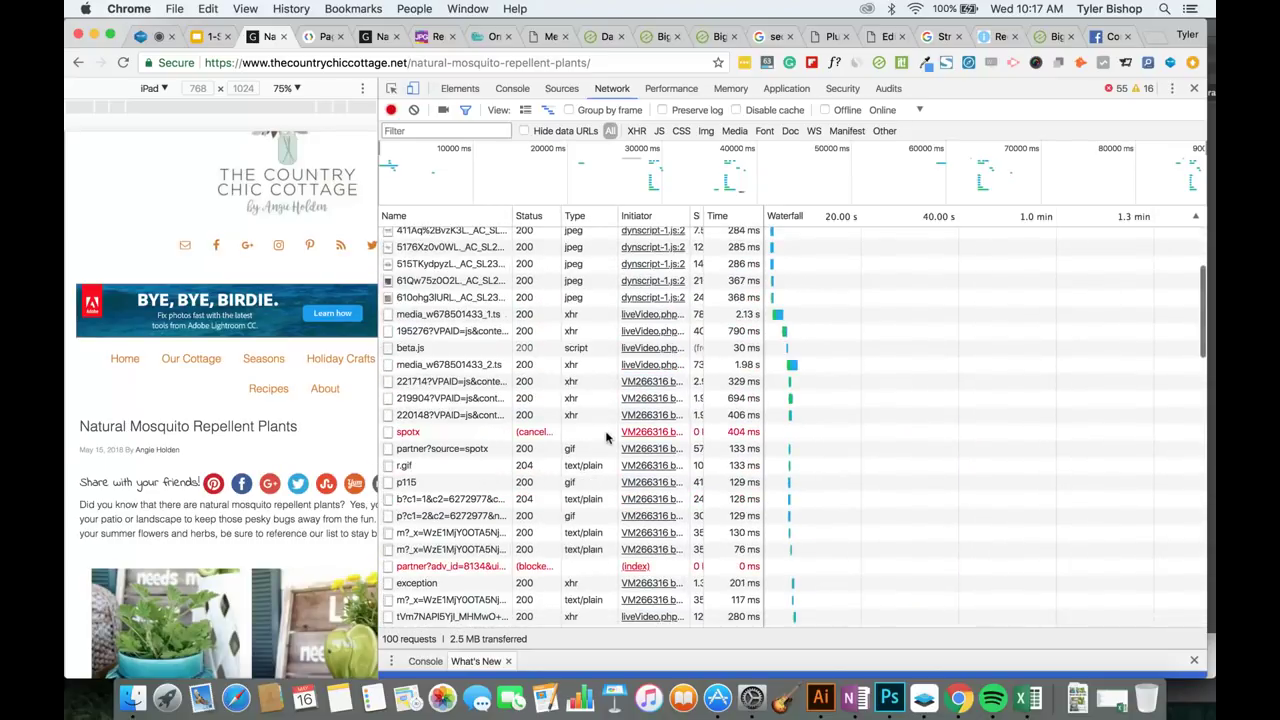
{"action": "scroll", "coordinate": [605, 437], "scroll_direction": "up", "scroll_amount": 5}
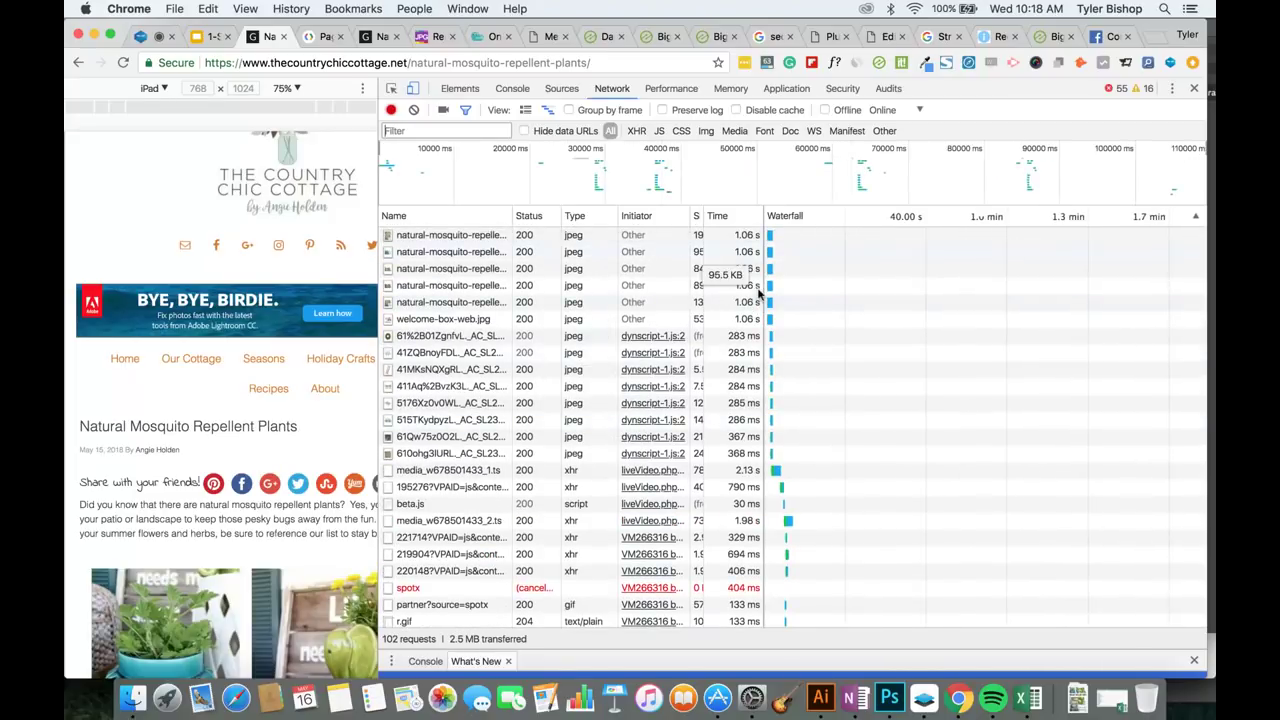
Compare the image requests' waterfall timing with the later ad requests, and close the developer tools.
{"action": "mouse_move", "coordinate": [770, 302]}
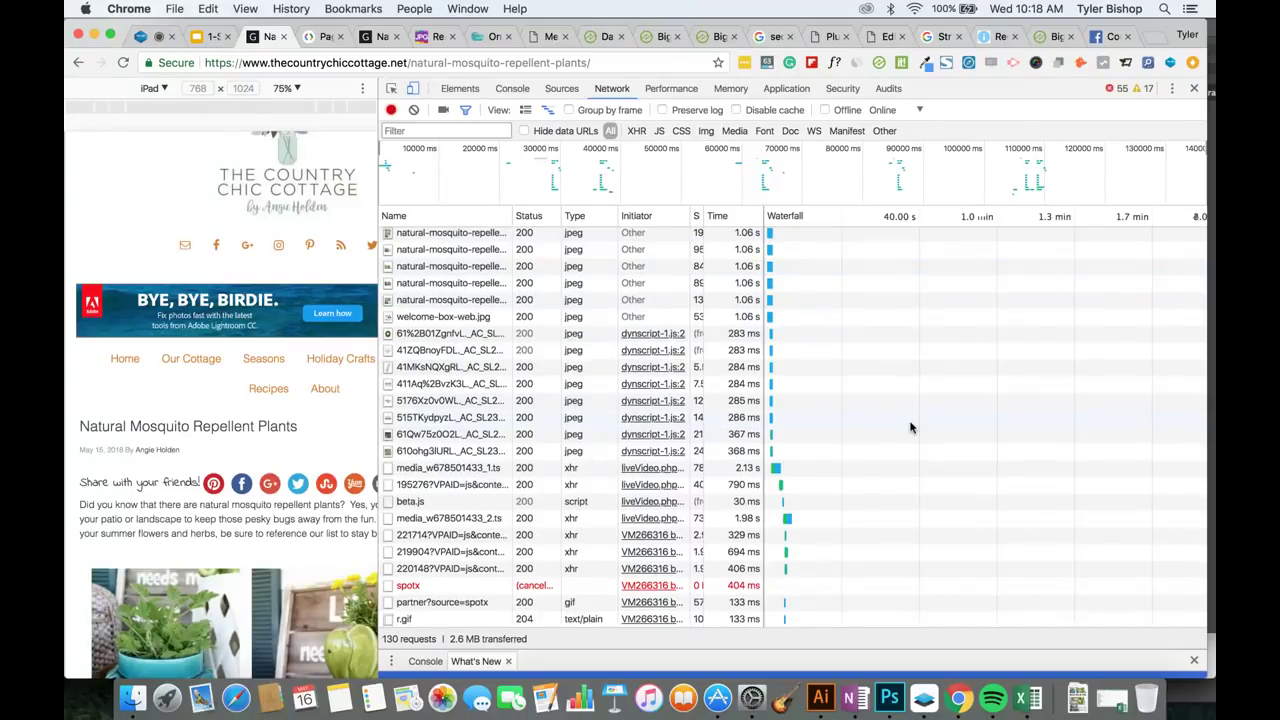
{"action": "scroll", "coordinate": [910, 427], "scroll_direction": "down", "scroll_amount": 5}
{"action": "scroll", "coordinate": [910, 427], "scroll_direction": "down", "scroll_amount": 2}
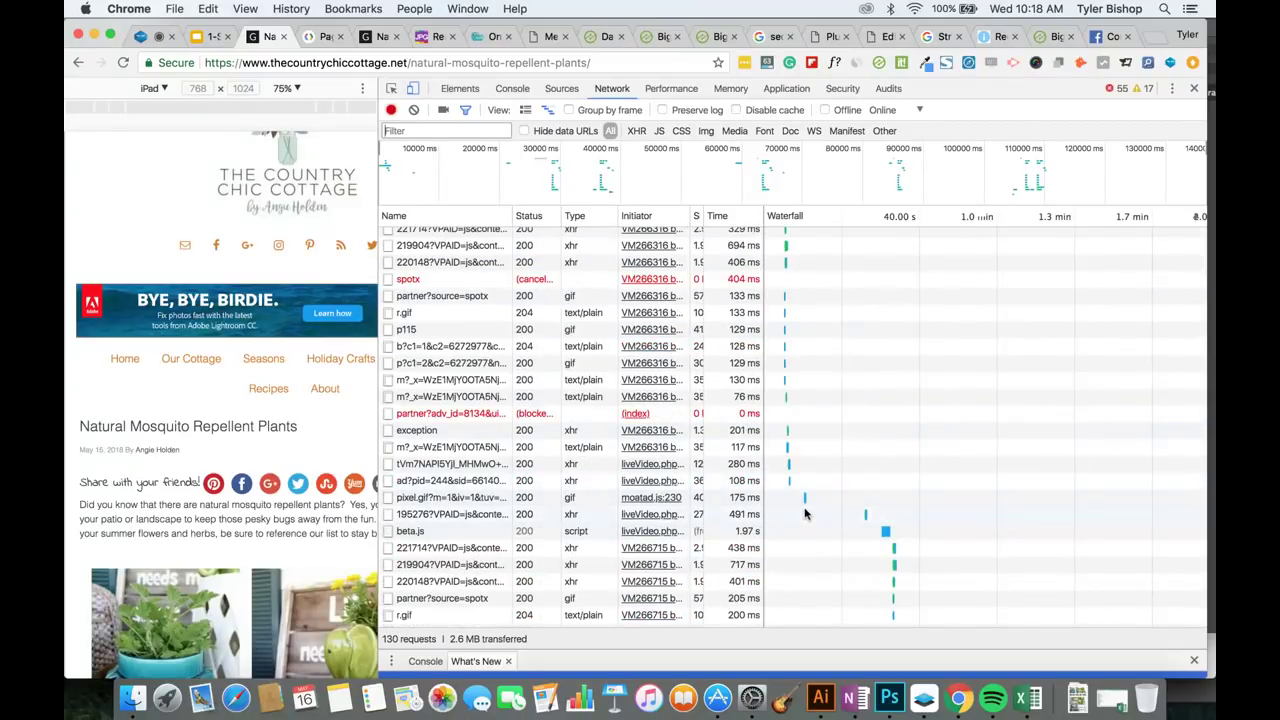
{"action": "scroll", "coordinate": [810, 517], "scroll_direction": "up", "scroll_amount": 8}
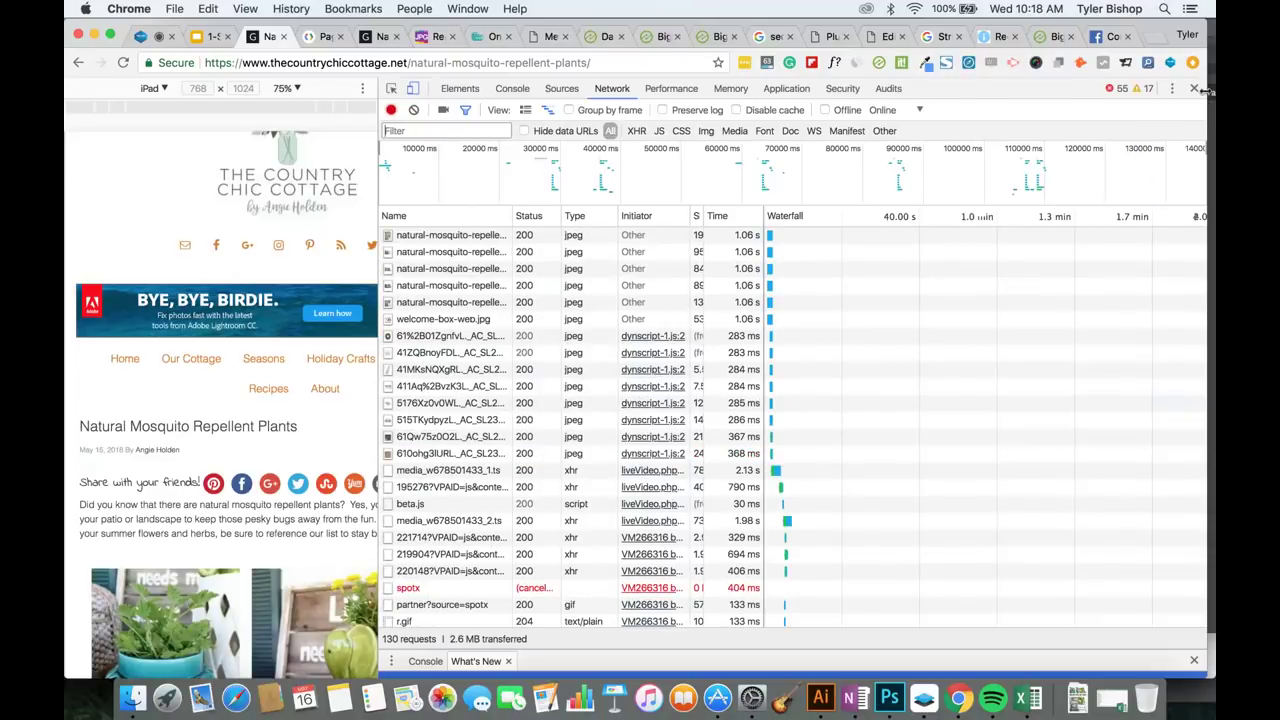
{"action": "left_click", "coordinate": [1196, 89]}
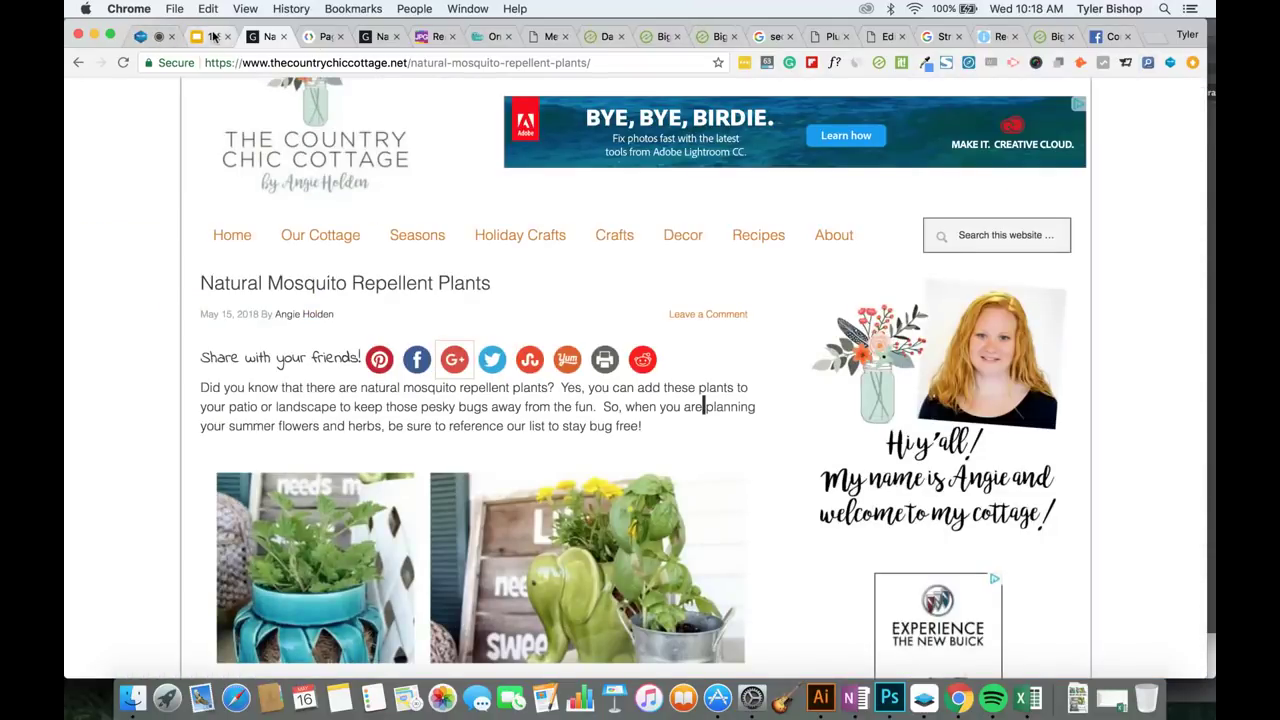
Return to the 1-Step SEO Tips & Tricks Webinar slides and briefly present the slide on taking advantage of rich results.
{"action": "left_click", "coordinate": [618, 37]}
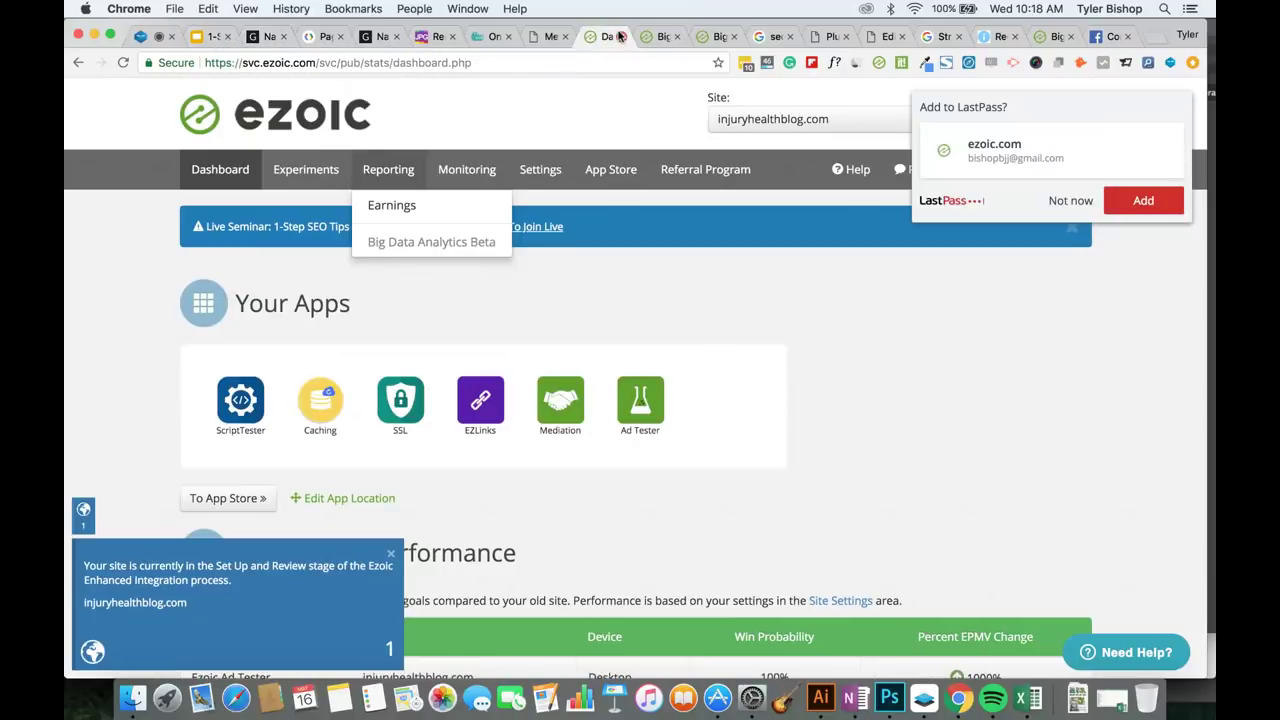
{"action": "left_click", "coordinate": [661, 37]}
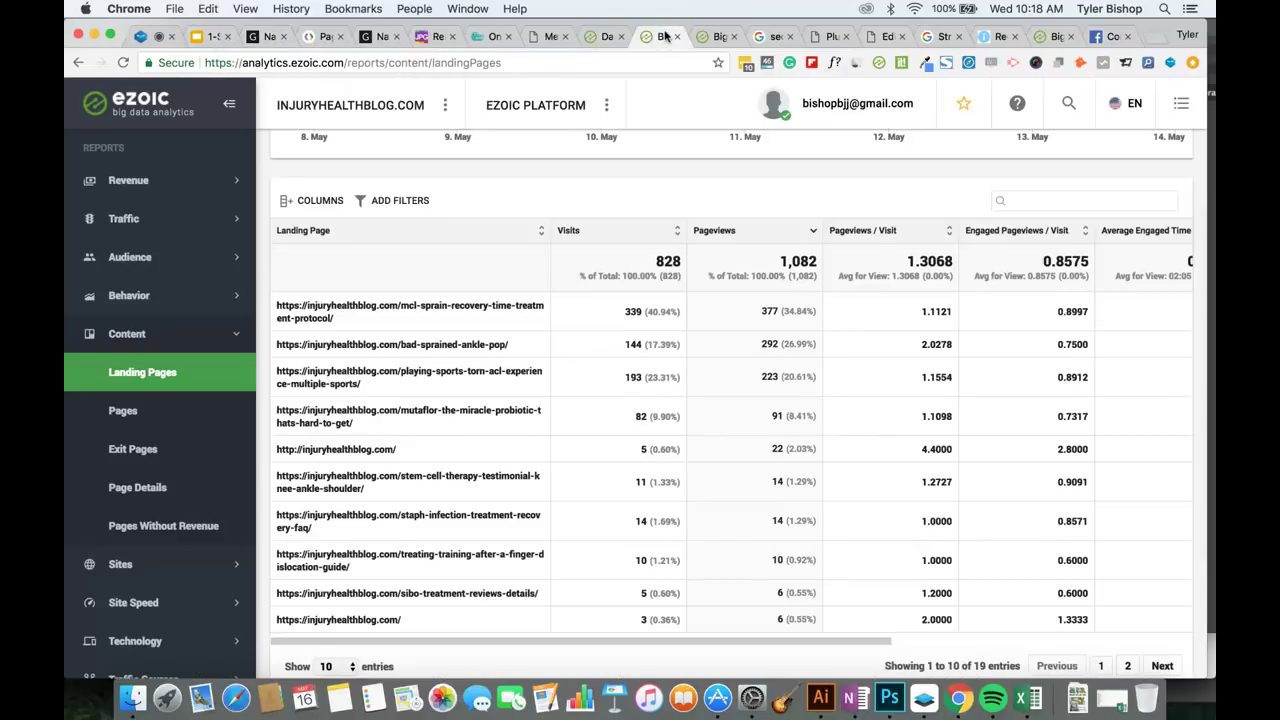
{"action": "left_click", "coordinate": [720, 40]}
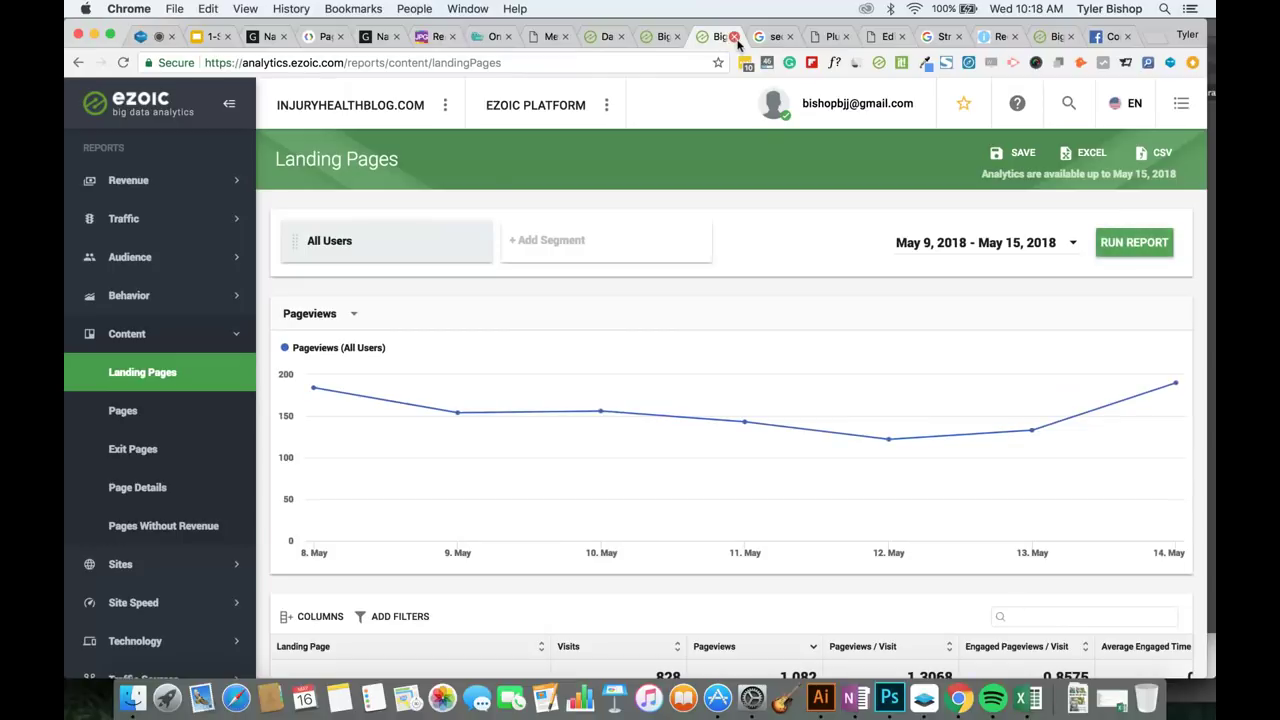
{"action": "left_click", "coordinate": [210, 36]}
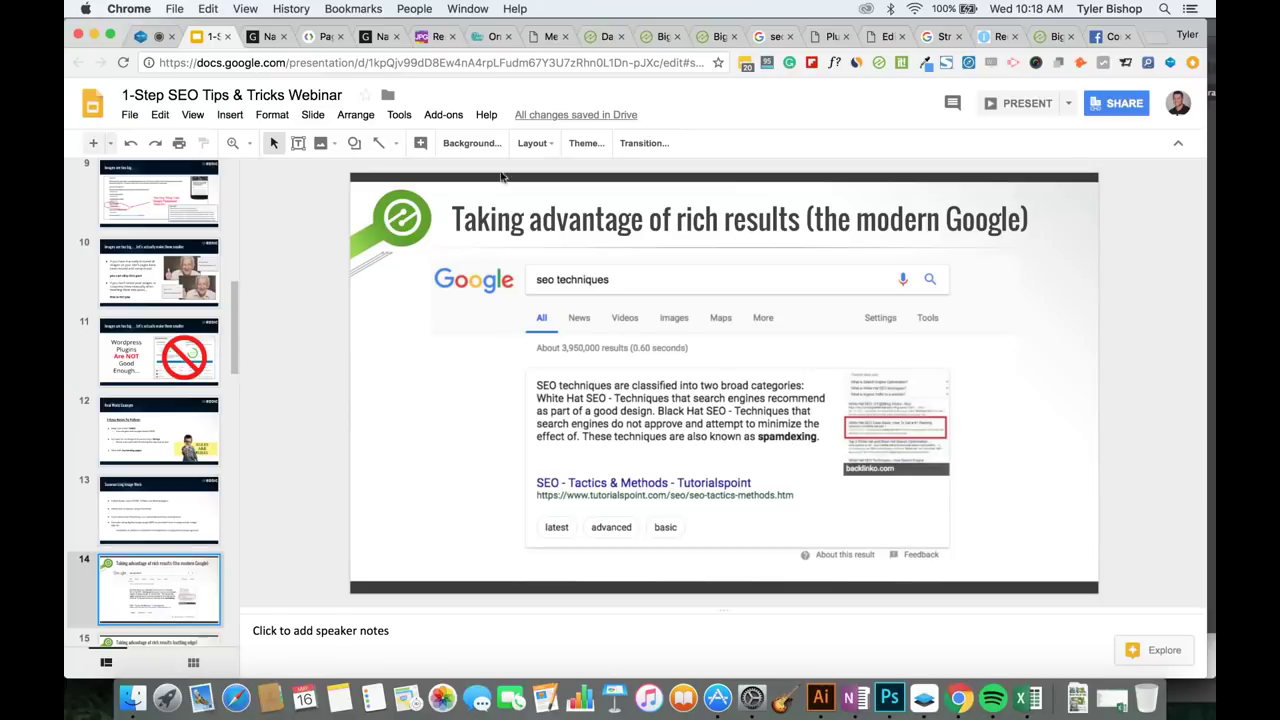
{"action": "left_click", "coordinate": [1020, 103]}
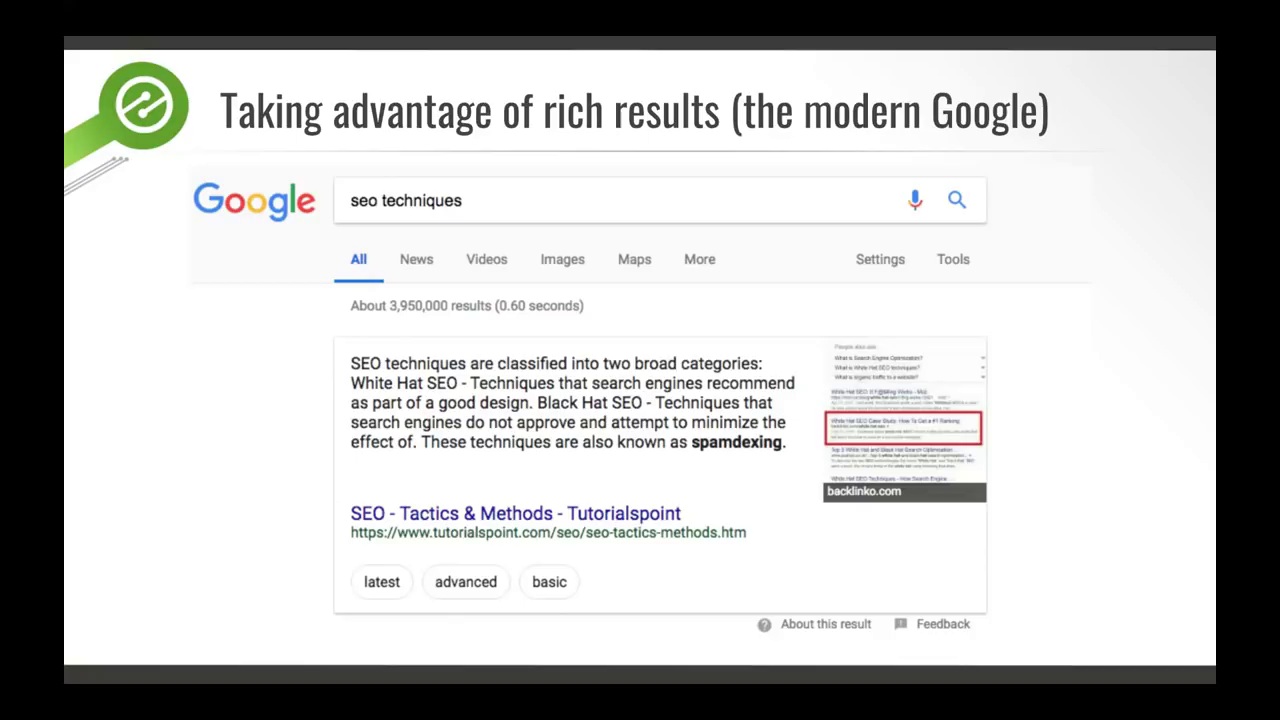
{"action": "key", "text": "Escape"}
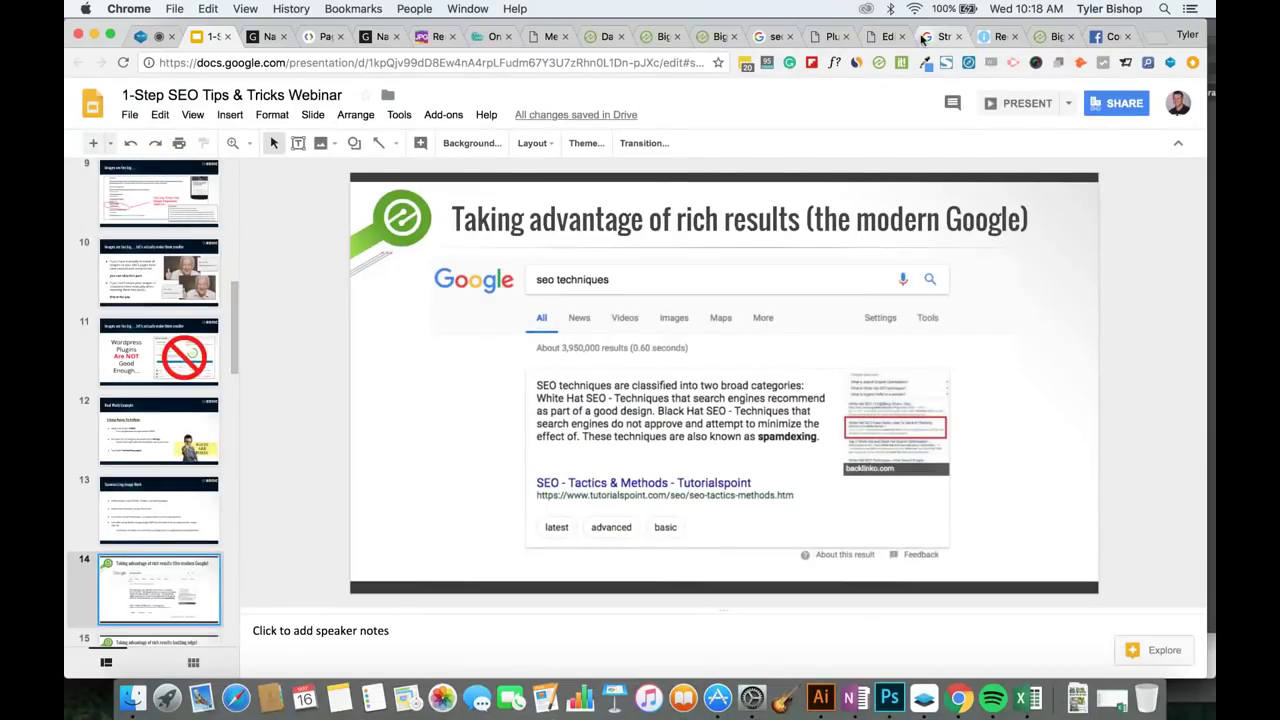
Switch to the Google results for "seo techniques" and highlight the featured snippet's text.
{"action": "left_click", "coordinate": [924, 38]}
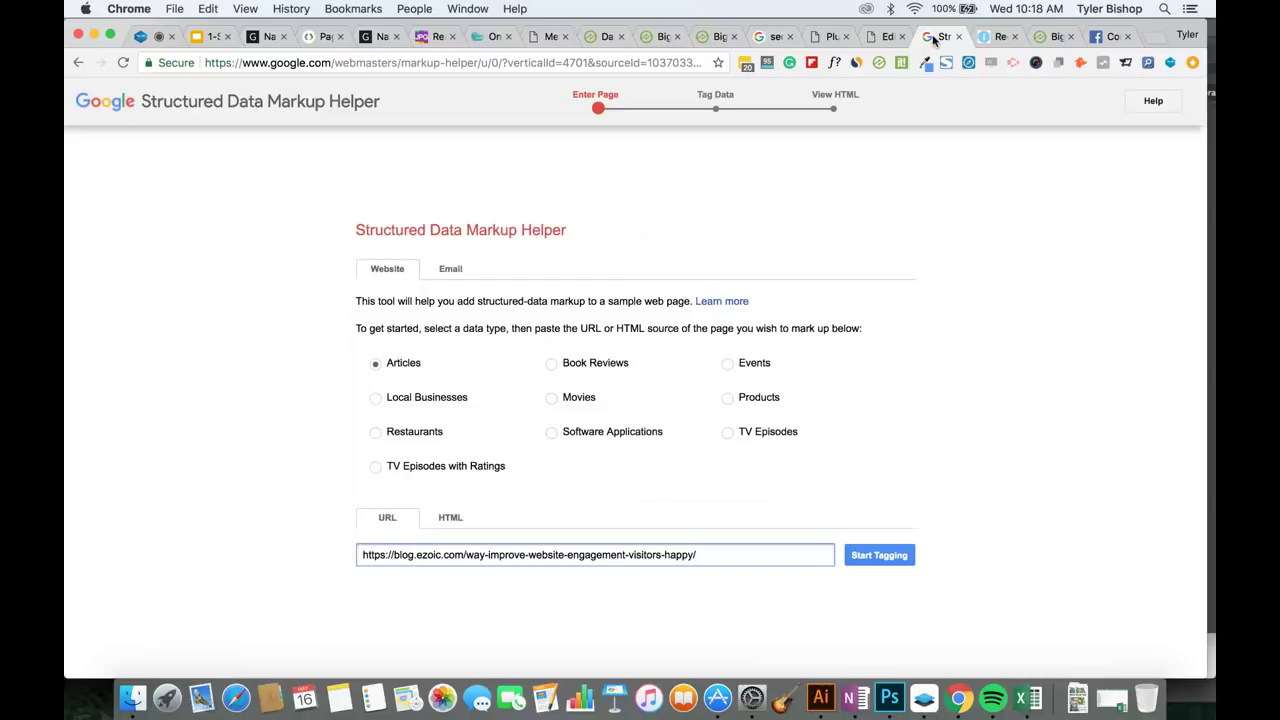
{"action": "left_click", "coordinate": [759, 40]}
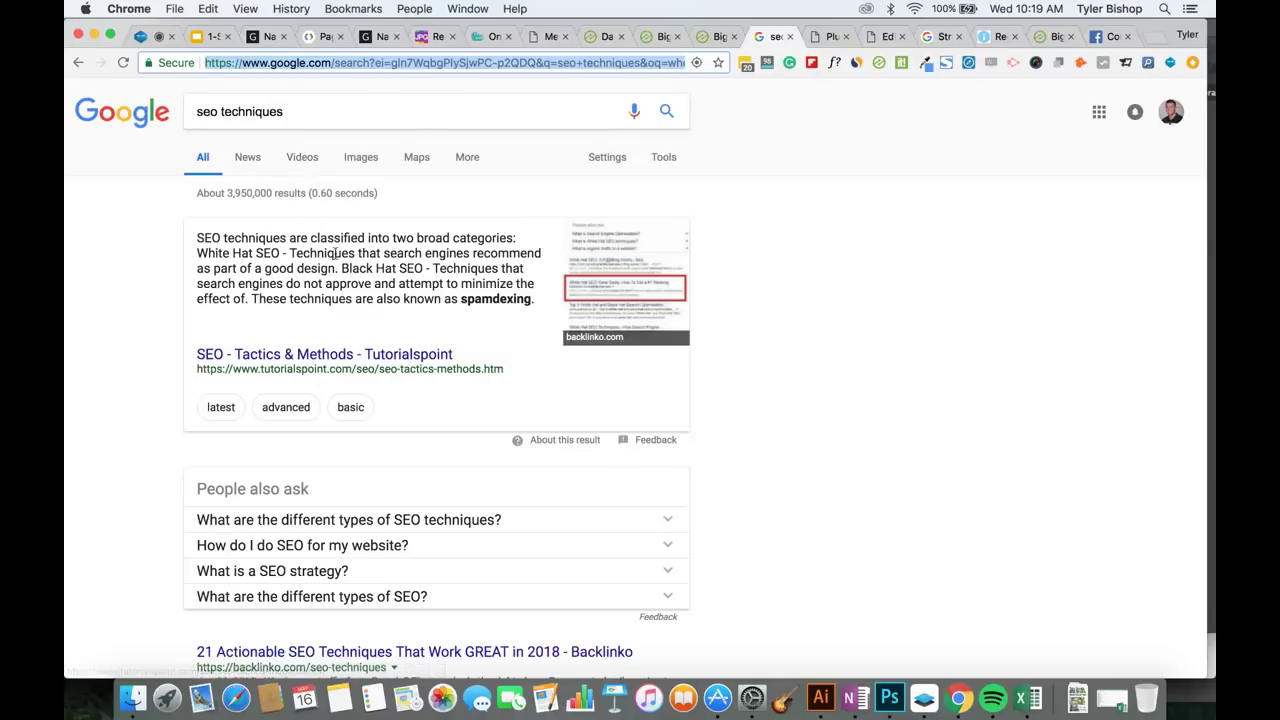
{"action": "left_click", "coordinate": [197, 240]}
{"action": "left_click_drag", "start_coordinate": [197, 242], "coordinate": [459, 299]}
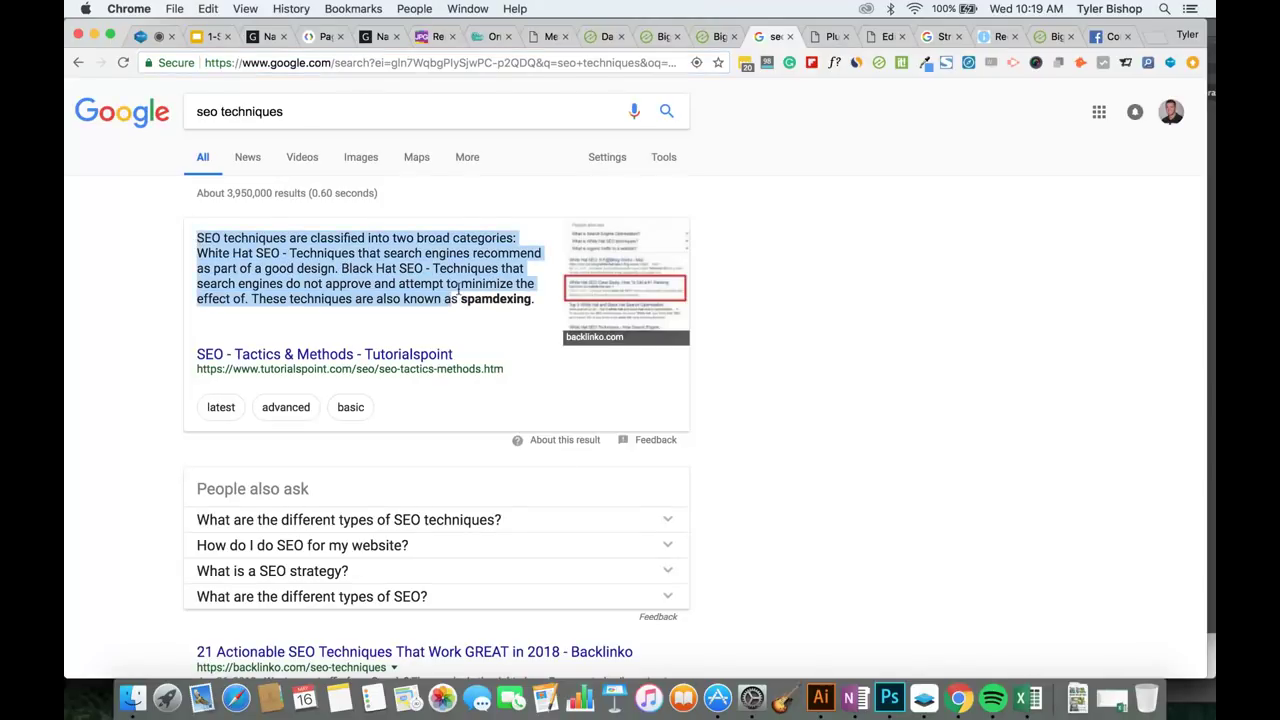
{"action": "left_click", "coordinate": [763, 265]}
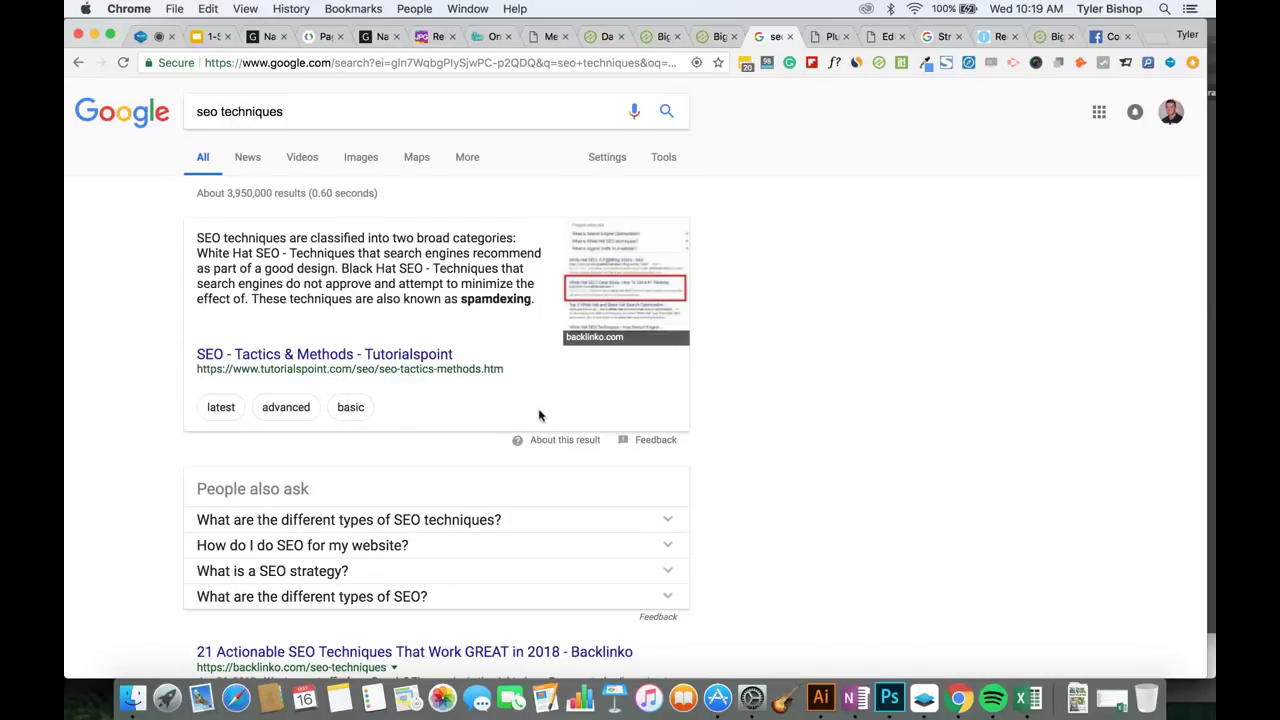
Expand and collapse the People also ask answers about the types of SEO techniques and doing SEO for a website.
{"action": "scroll", "coordinate": [538, 414], "scroll_direction": "down", "scroll_amount": 3}
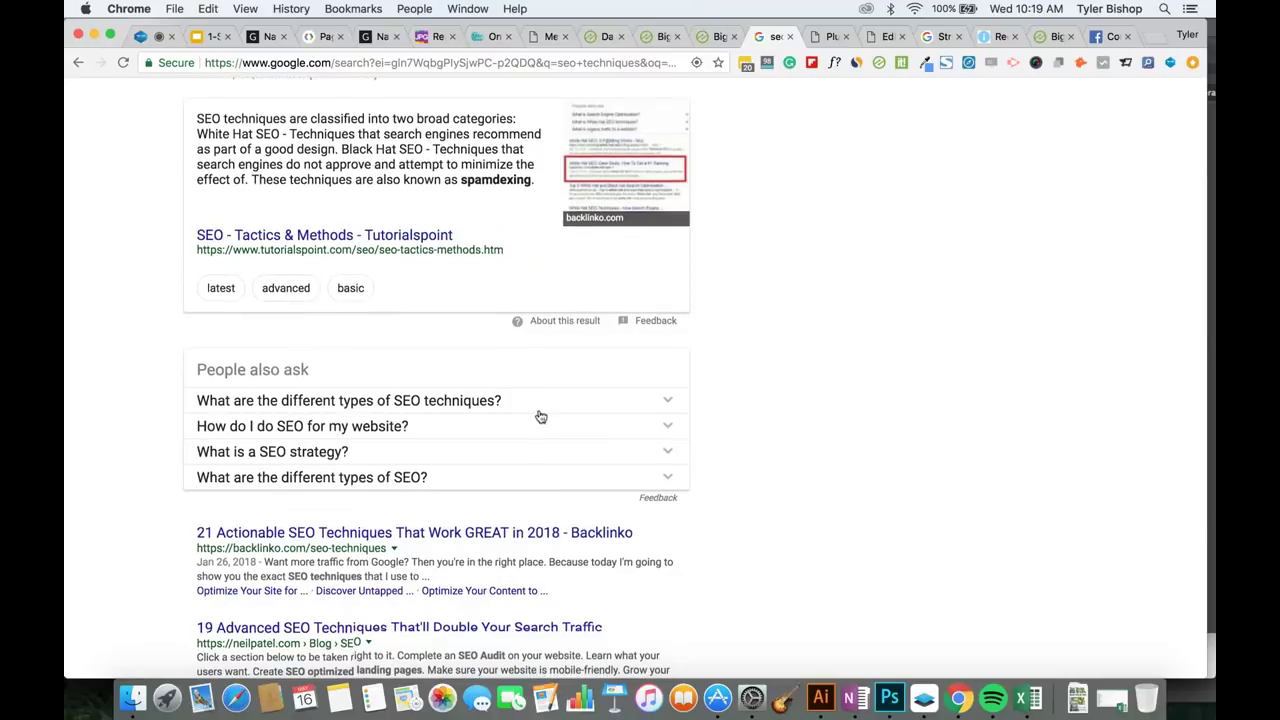
{"action": "scroll", "coordinate": [540, 416], "scroll_direction": "down", "scroll_amount": 1}
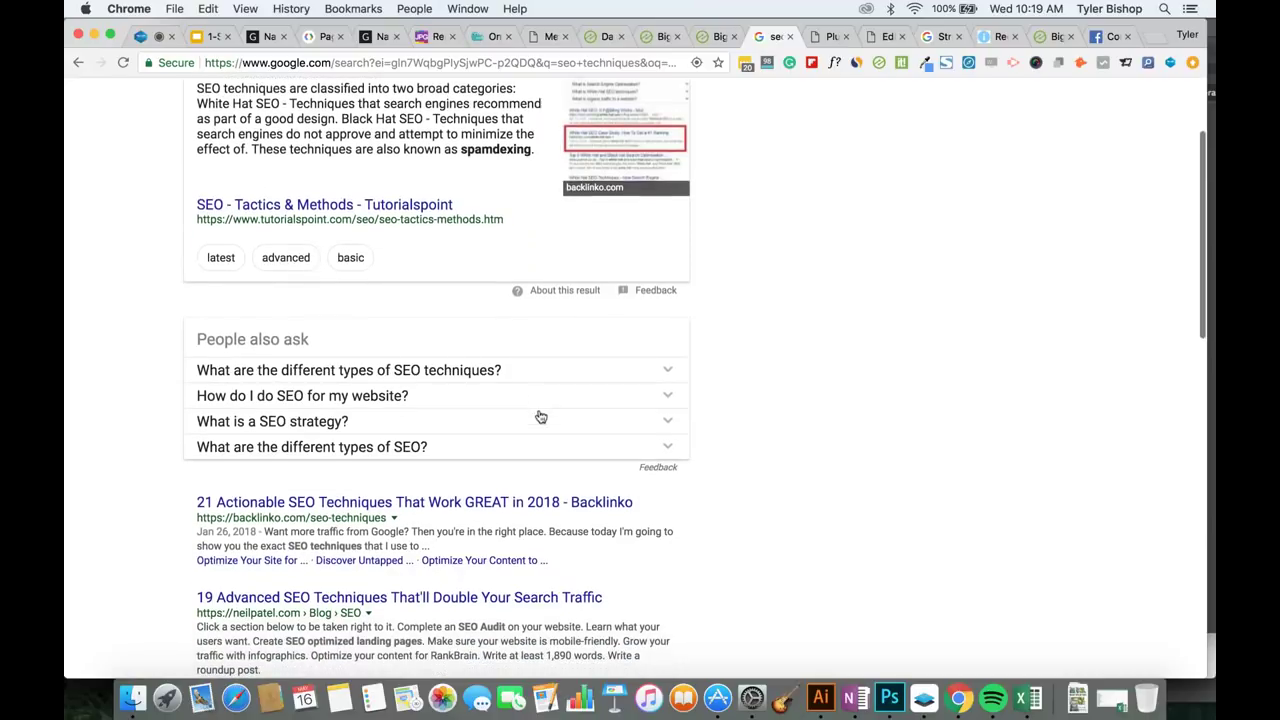
{"action": "left_click", "coordinate": [495, 371]}
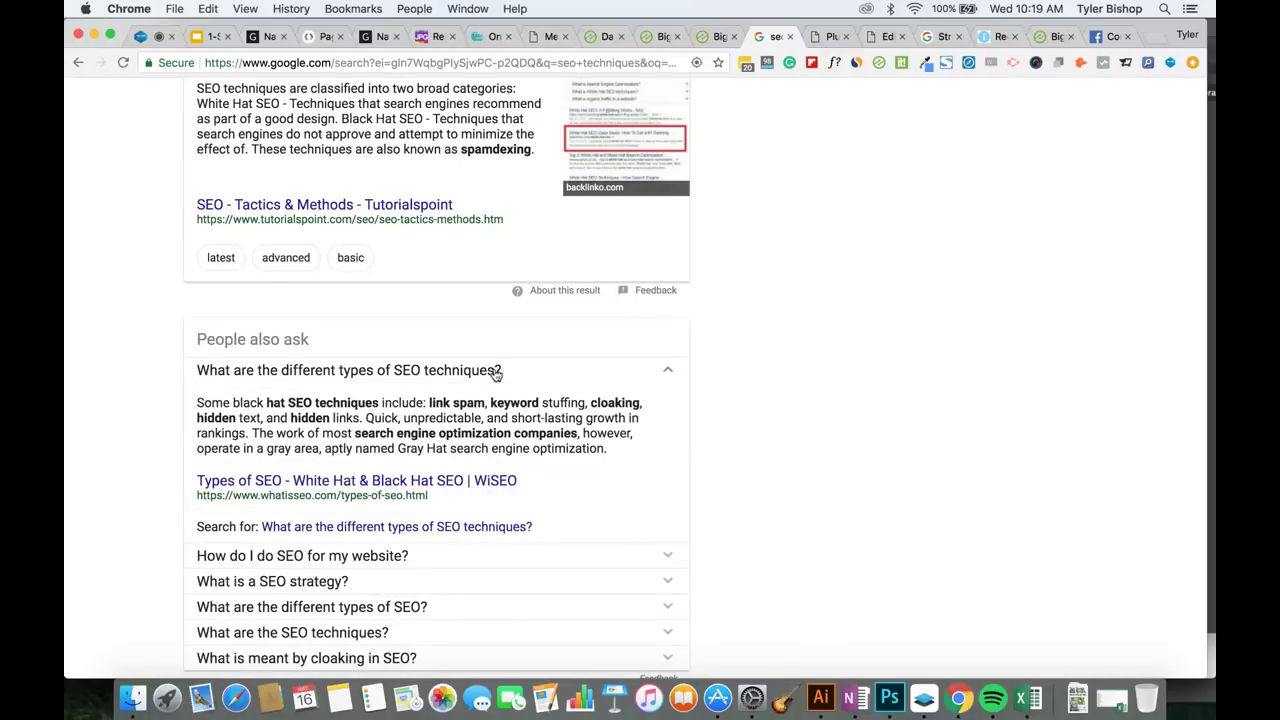
{"action": "left_click", "coordinate": [495, 371]}
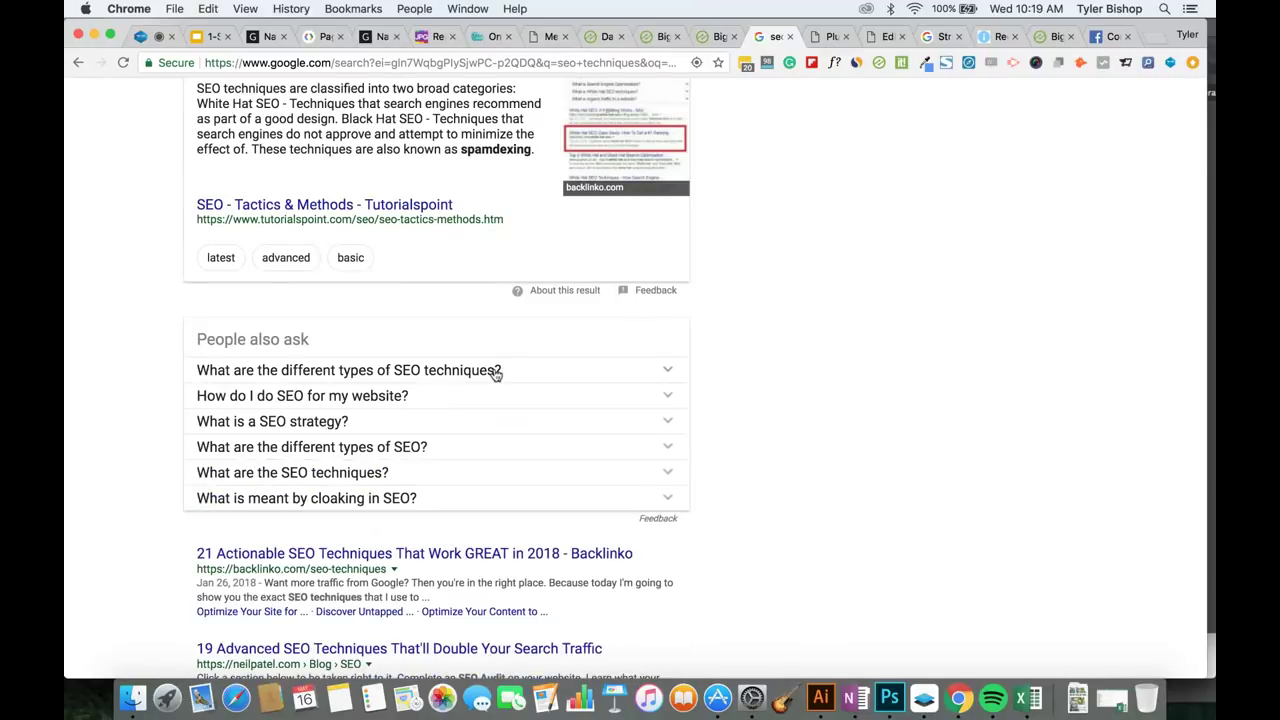
{"action": "left_click", "coordinate": [530, 406]}
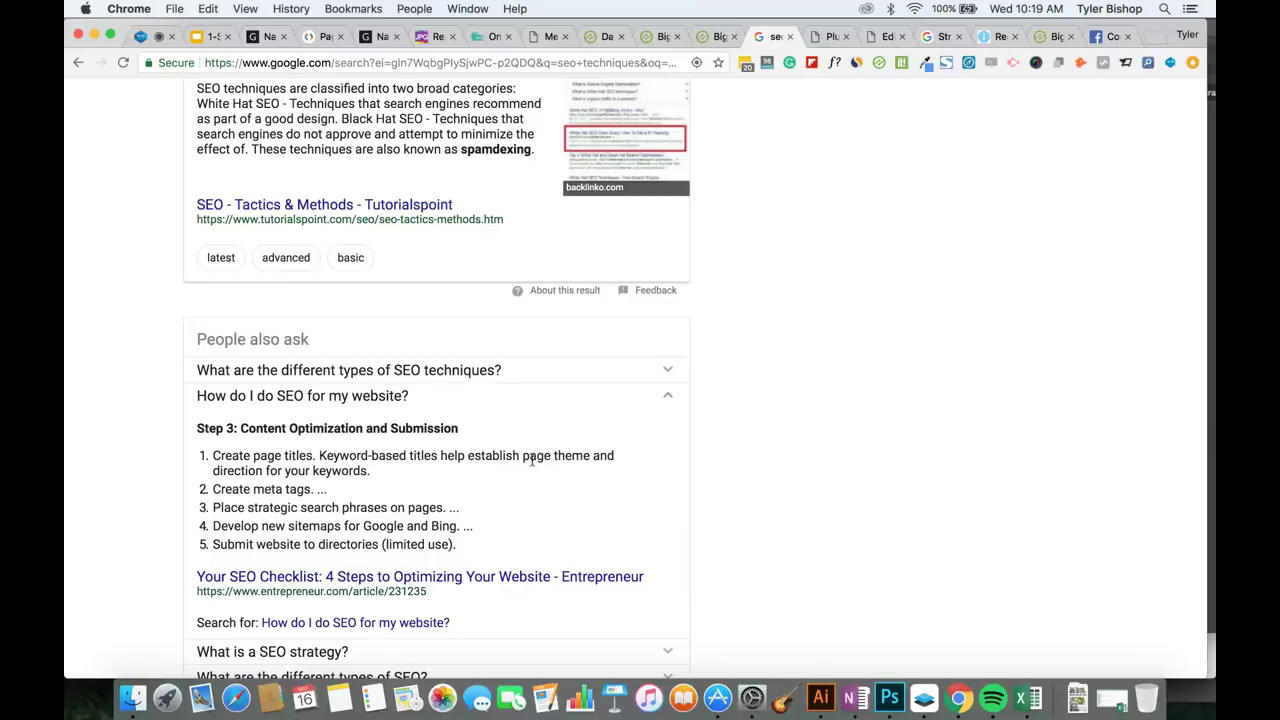
{"action": "scroll", "coordinate": [532, 462], "scroll_direction": "down", "scroll_amount": 3}
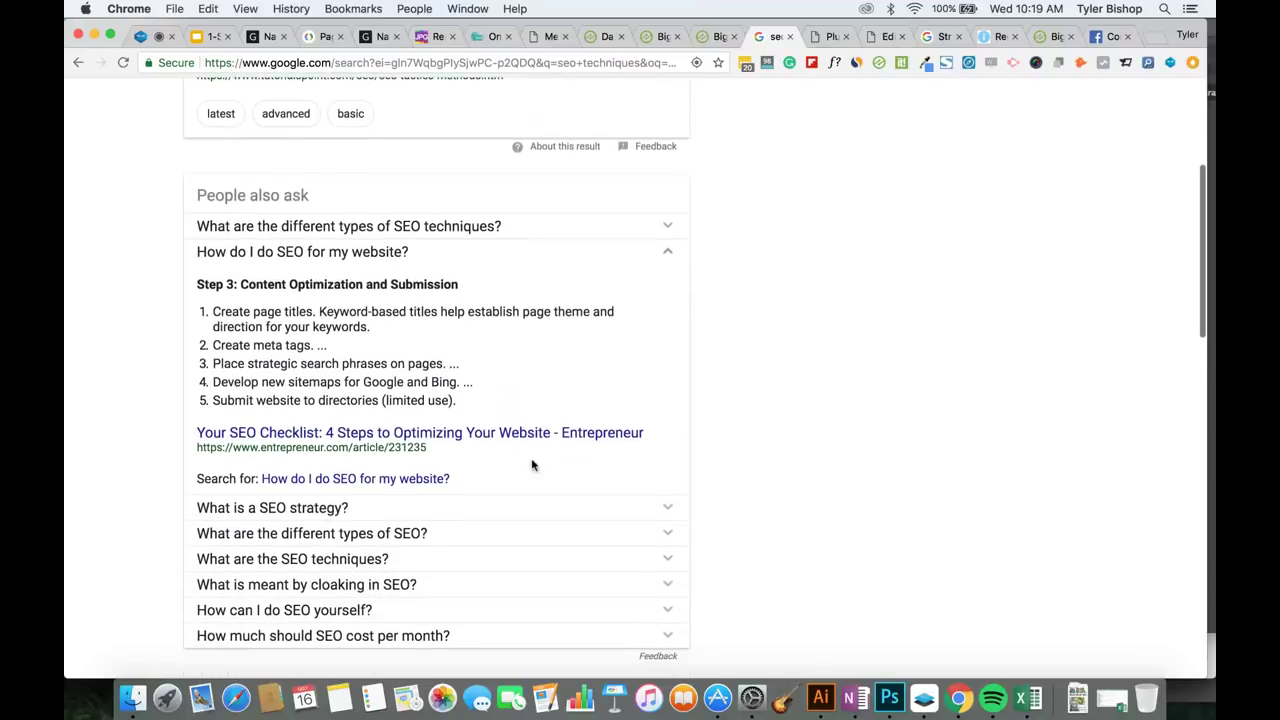
{"action": "left_click", "coordinate": [632, 258]}
Look through the organic results for "seo techniques" and return to the featured snippet.
{"action": "scroll", "coordinate": [648, 365], "scroll_direction": "down", "scroll_amount": 2}
{"action": "scroll", "coordinate": [649, 375], "scroll_direction": "down", "scroll_amount": 5}
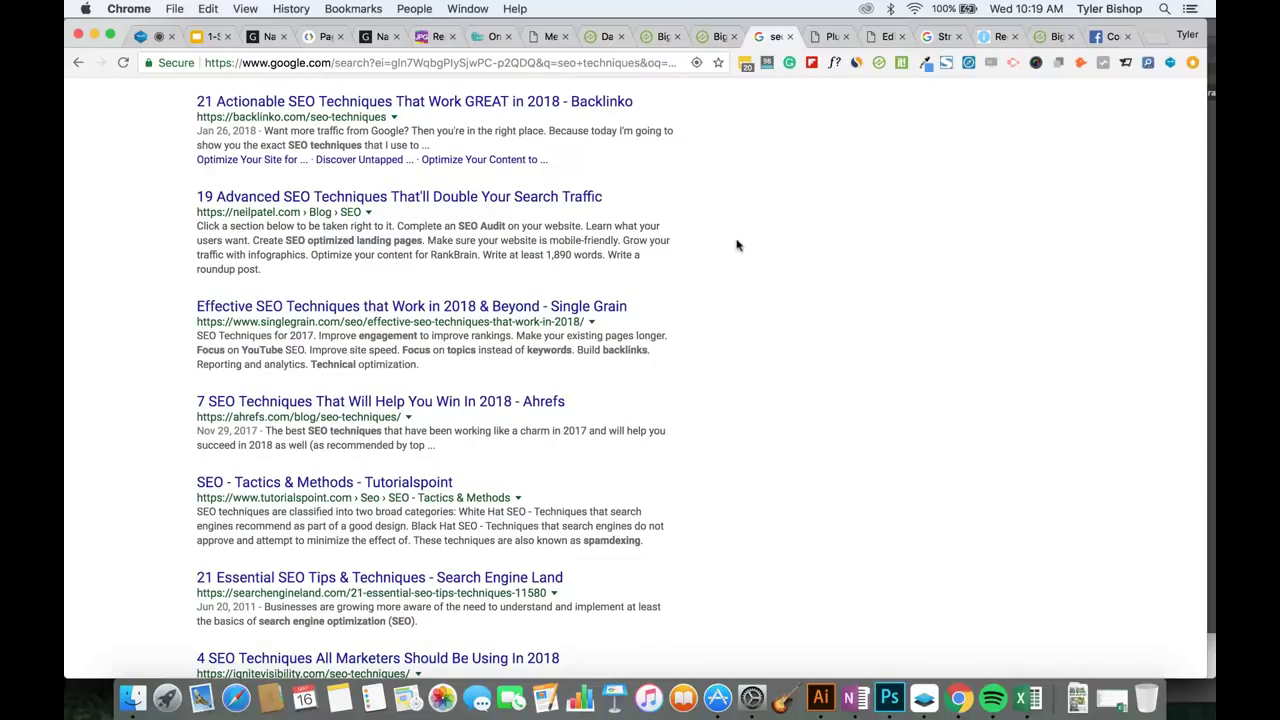
{"action": "scroll", "coordinate": [712, 245], "scroll_direction": "up", "scroll_amount": 1}
{"action": "scroll", "coordinate": [637, 243], "scroll_direction": "up", "scroll_amount": 6}
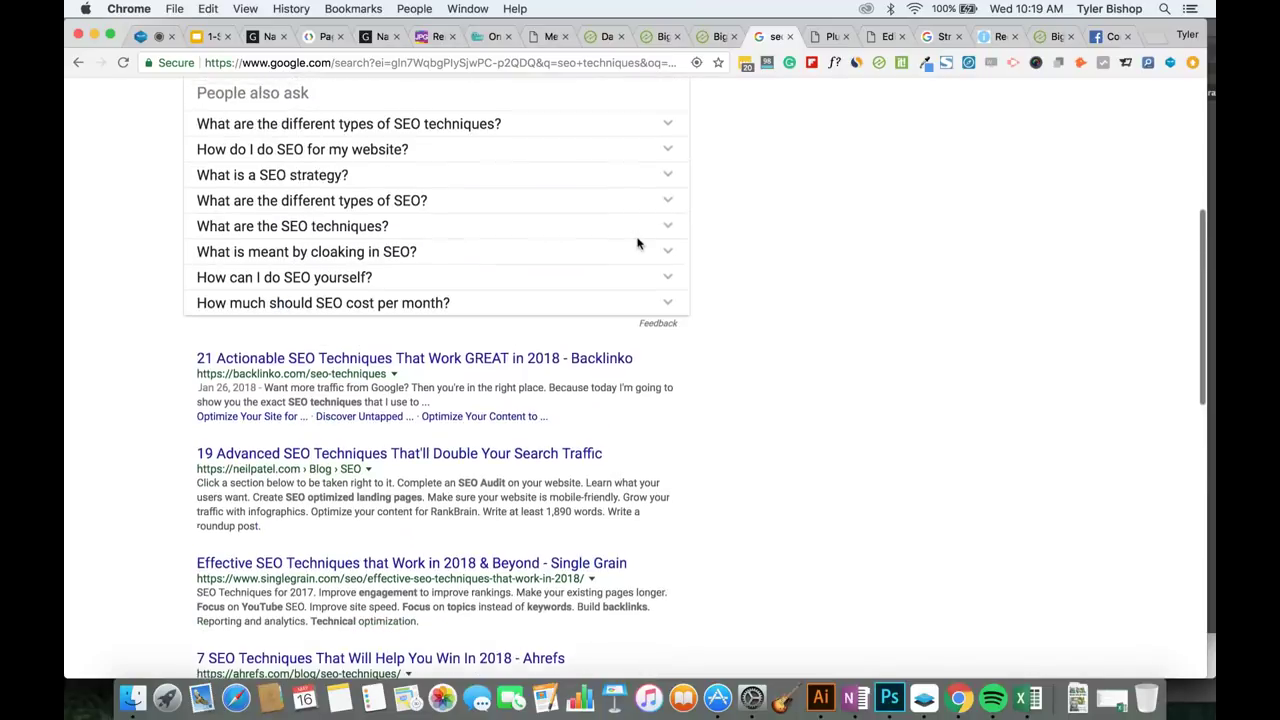
{"action": "scroll", "coordinate": [637, 243], "scroll_direction": "up", "scroll_amount": 3}
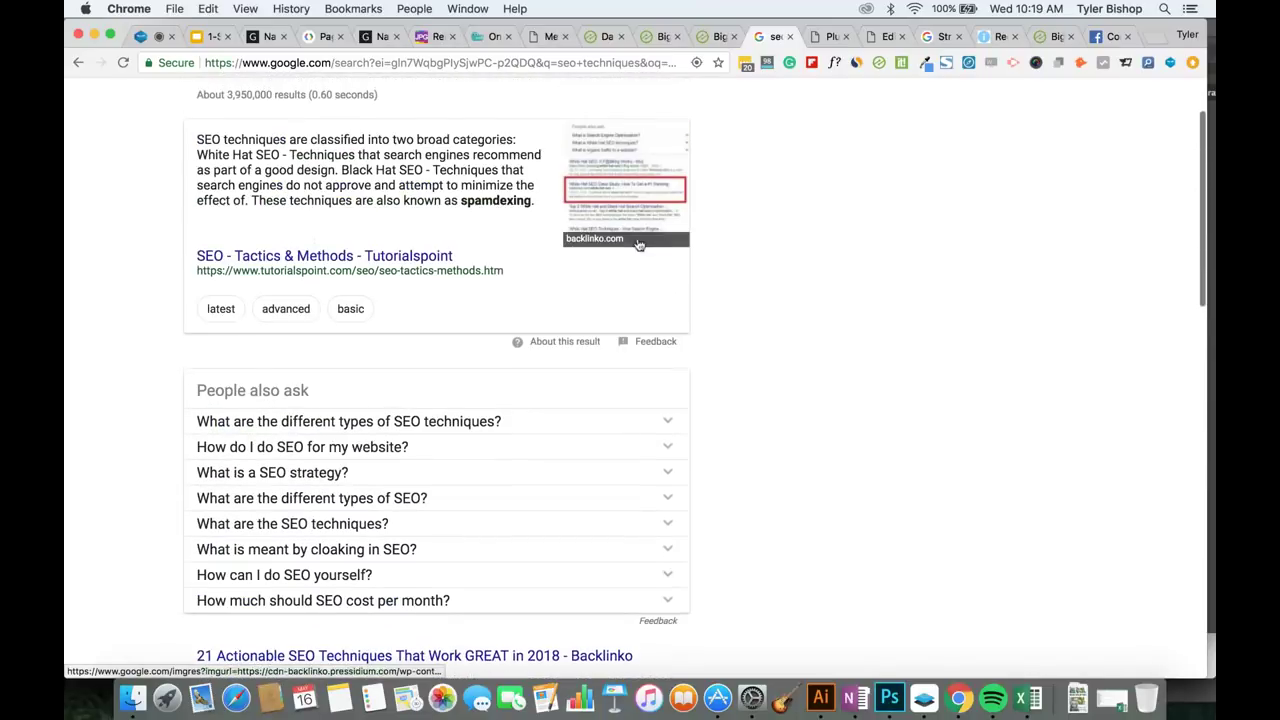
Review the featured snippet and the People also ask questions in the "seo techniques" results.
{"action": "scroll", "coordinate": [606, 300], "scroll_direction": "down", "scroll_amount": 1}
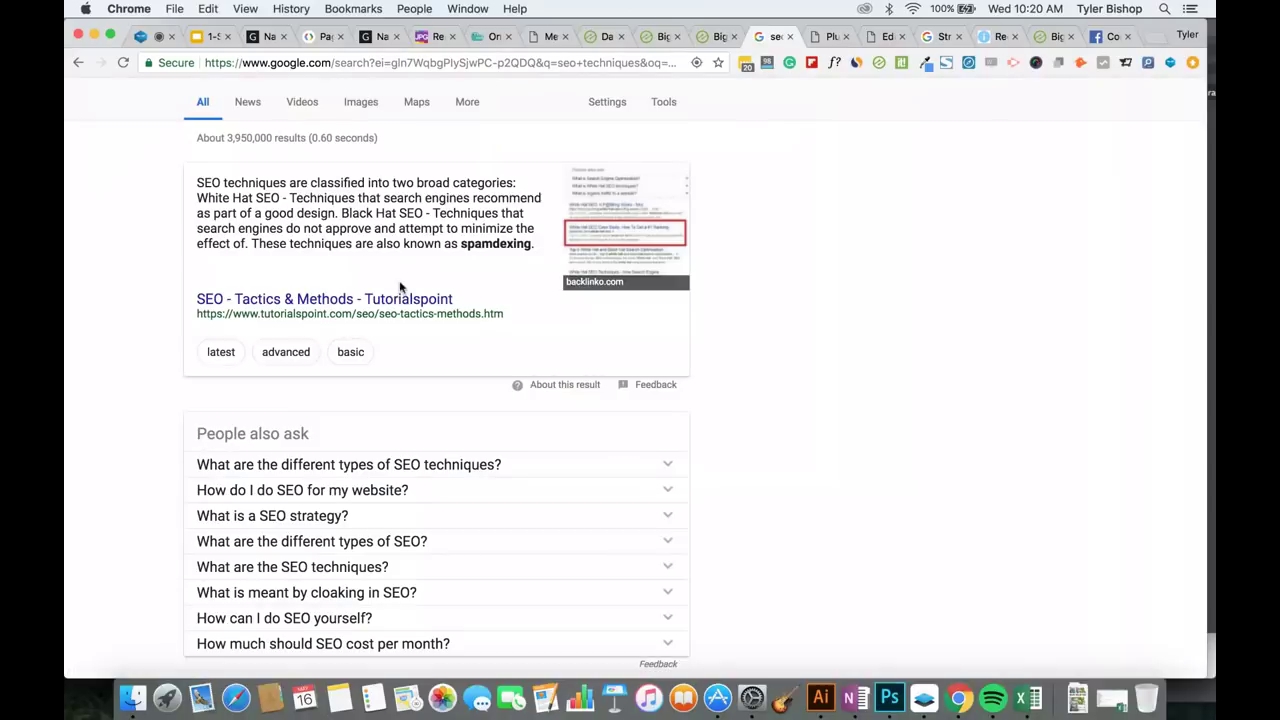
{"action": "scroll", "coordinate": [460, 295], "scroll_direction": "down", "scroll_amount": 3}
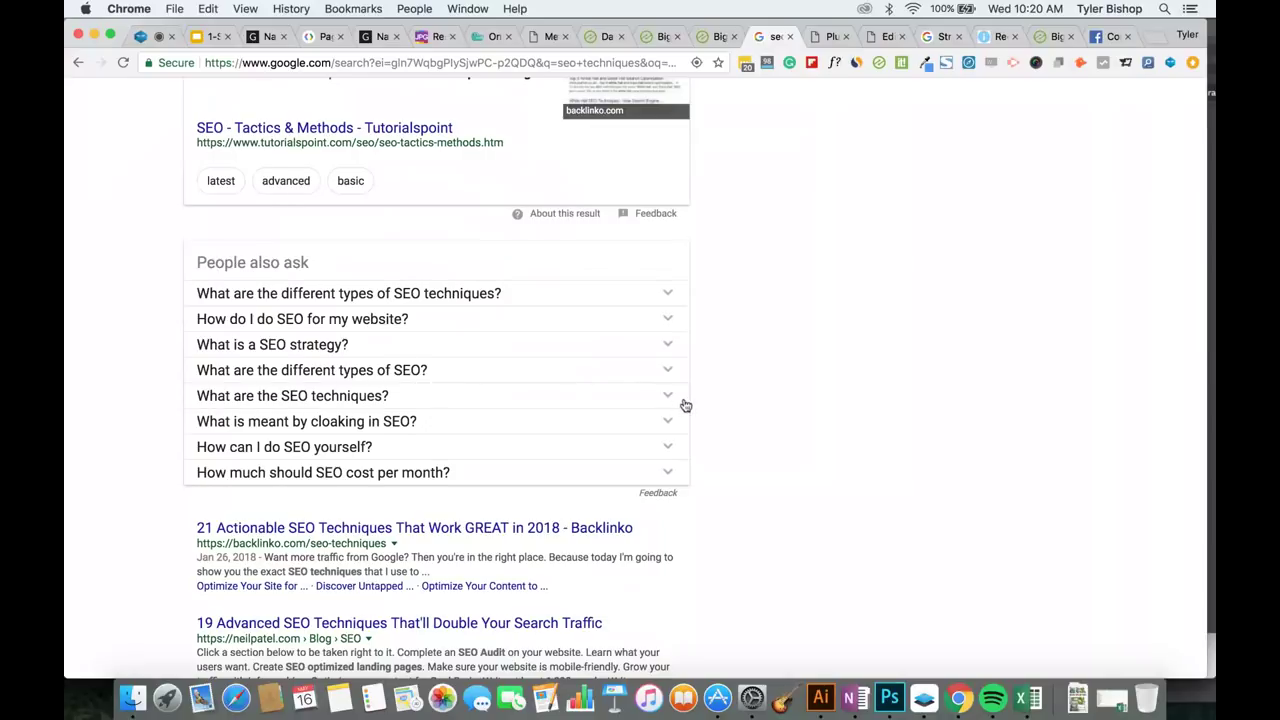
{"action": "scroll", "coordinate": [684, 405], "scroll_direction": "down", "scroll_amount": 4}
{"action": "scroll", "coordinate": [684, 405], "scroll_direction": "up", "scroll_amount": 6}
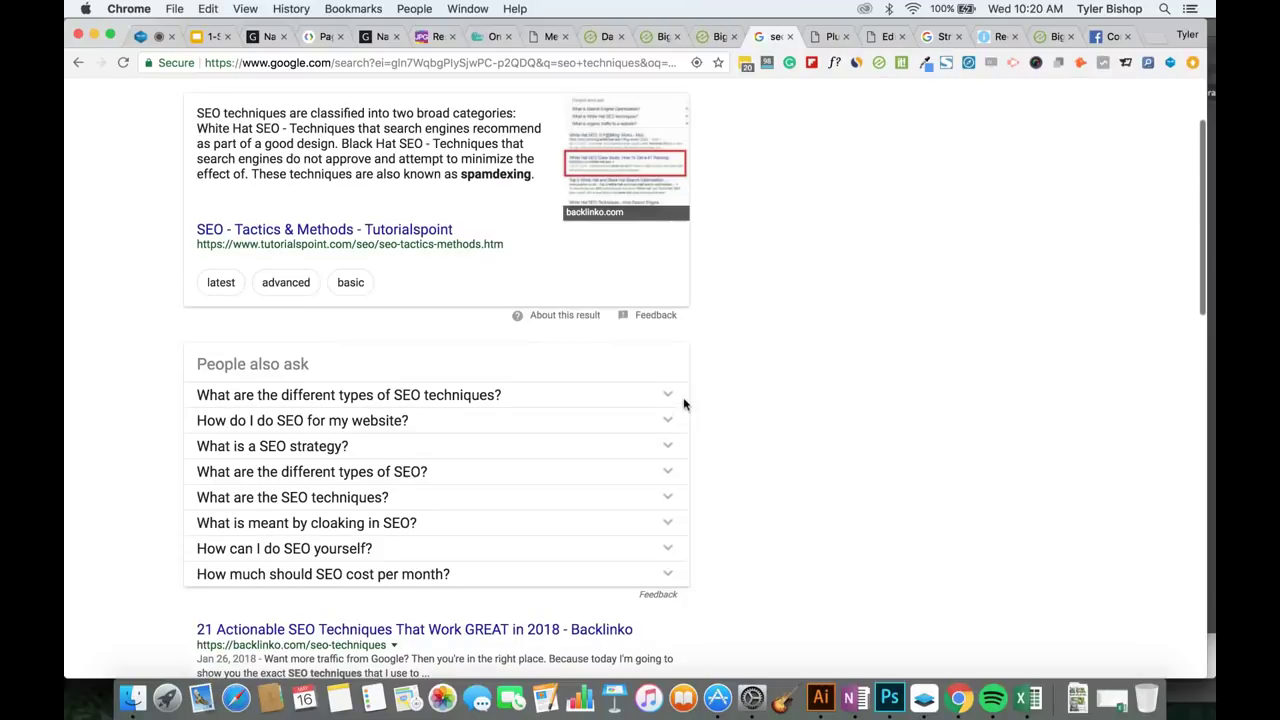
{"action": "scroll", "coordinate": [684, 404], "scroll_direction": "up", "scroll_amount": 1}
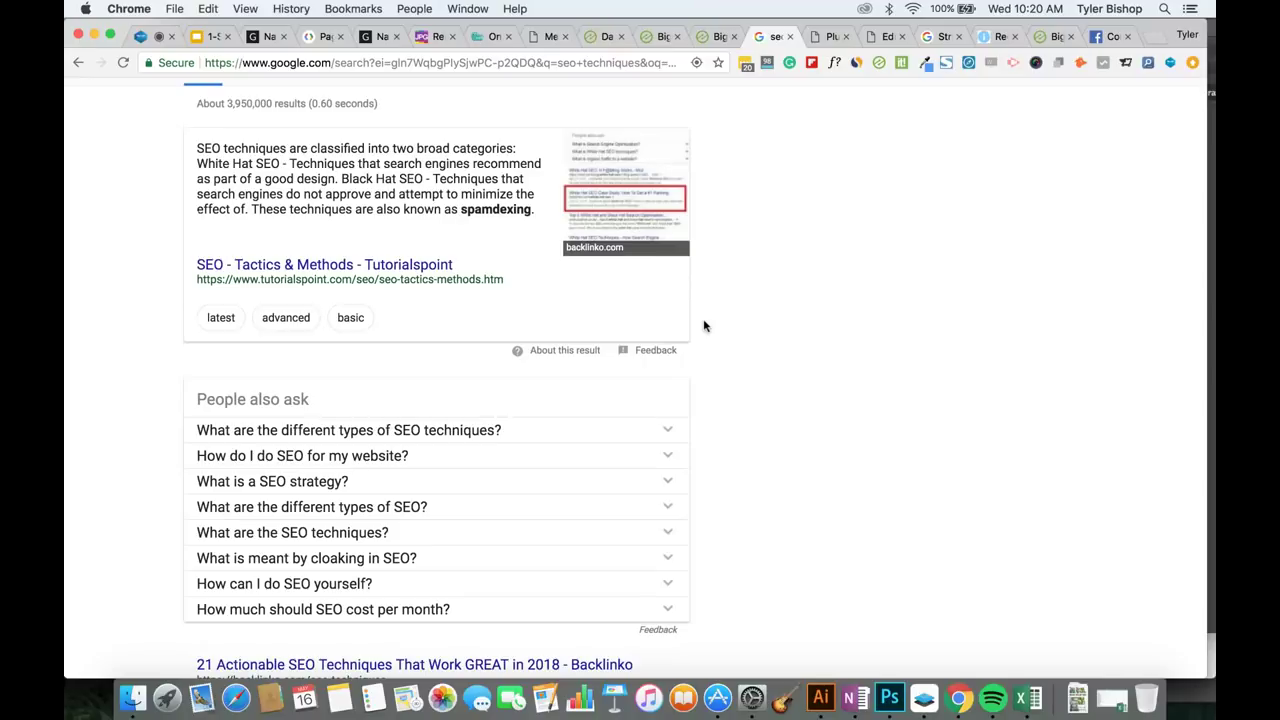
Present the webinar slides from the modern Google rich results slide through the Research Laptops example, and leave the presentation.
{"action": "left_click", "coordinate": [210, 36]}
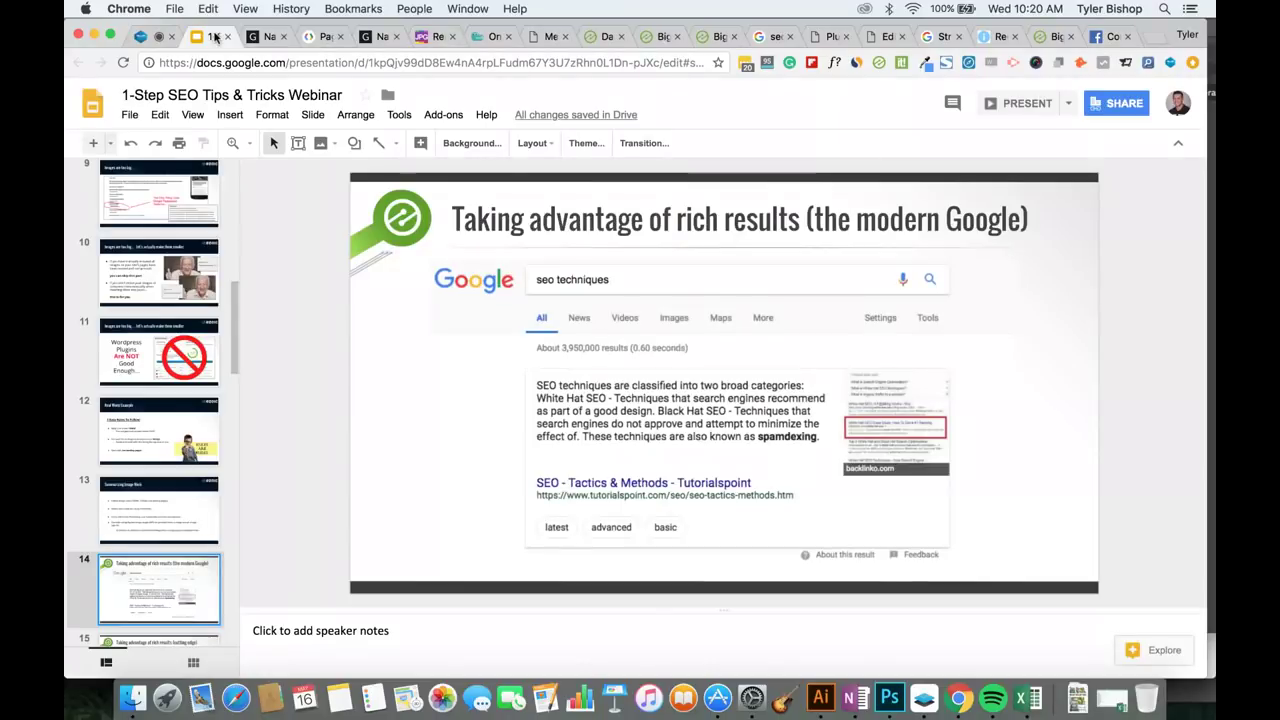
{"action": "left_click", "coordinate": [1013, 104]}
{"action": "left_click", "coordinate": [1013, 108]}
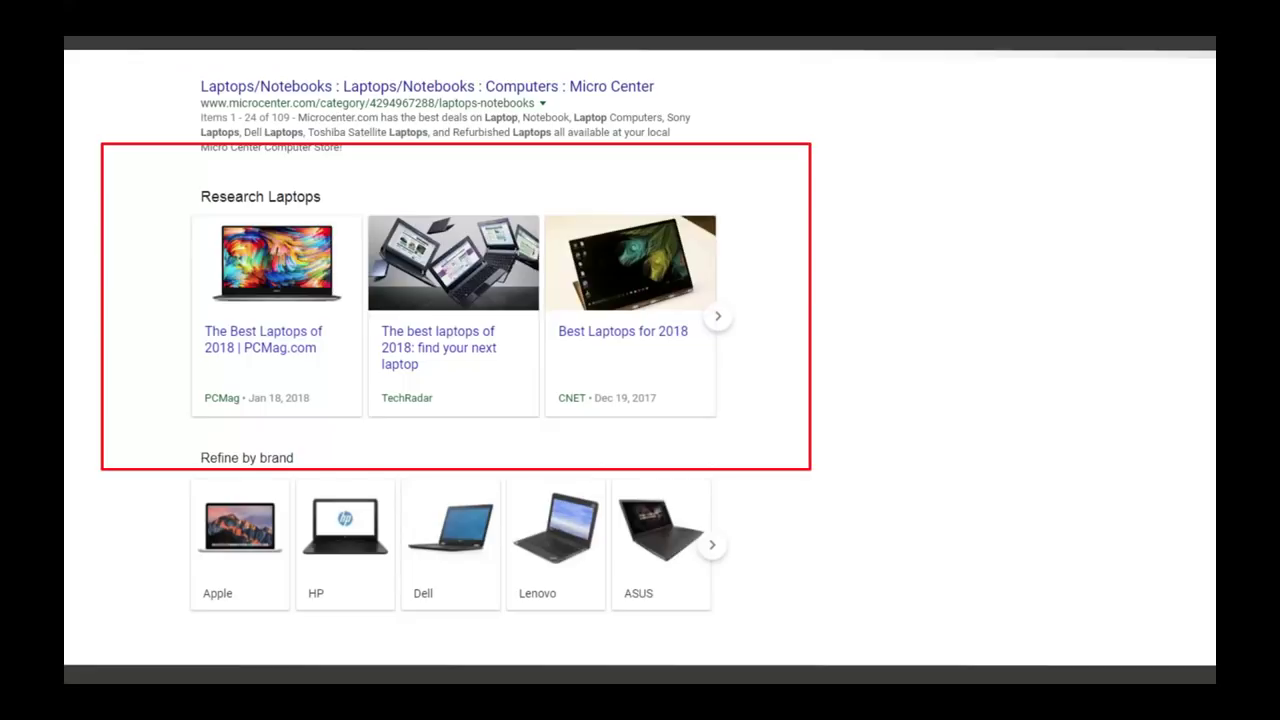
{"action": "key", "text": "Right"}
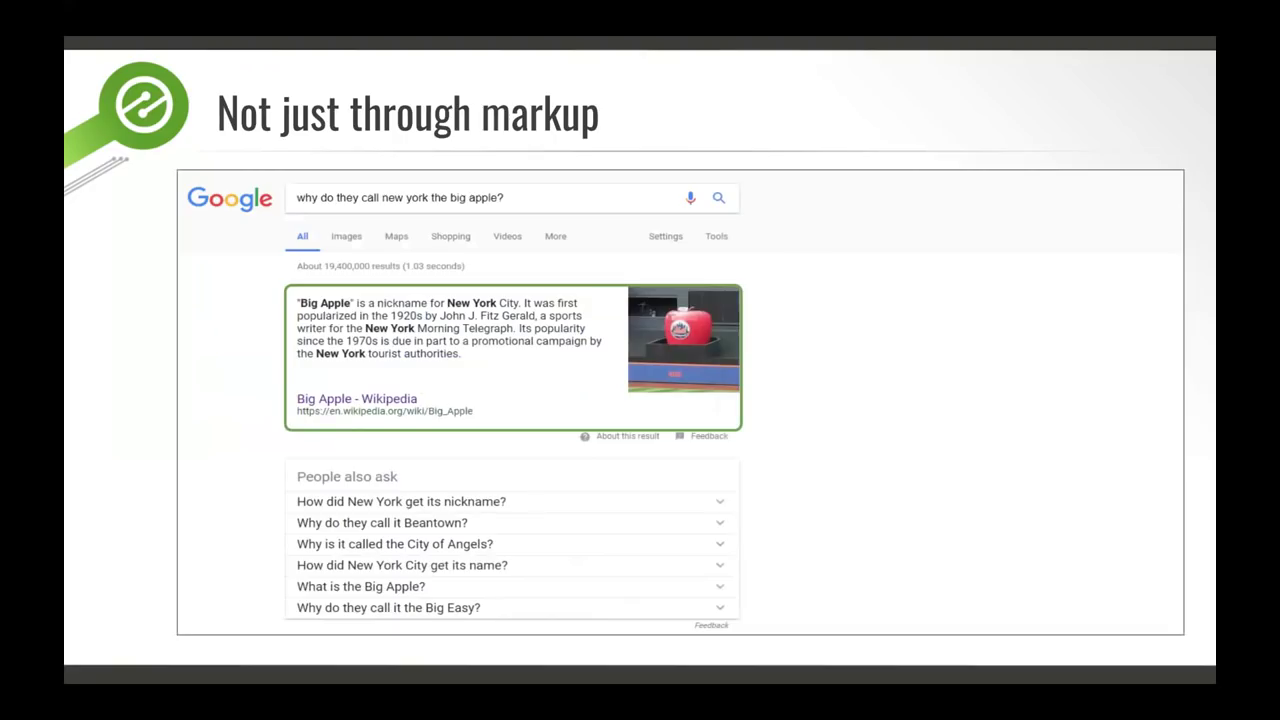
{"action": "key", "text": "Left"}
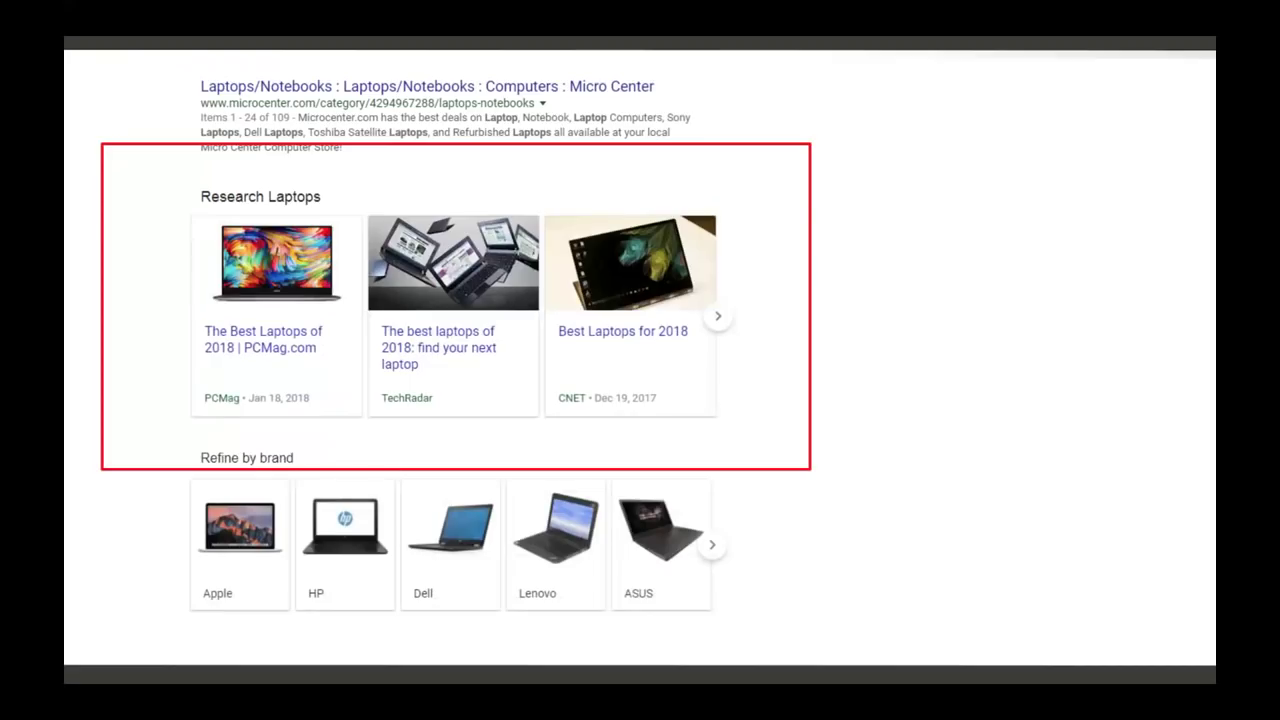
{"action": "key", "text": "Escape"}
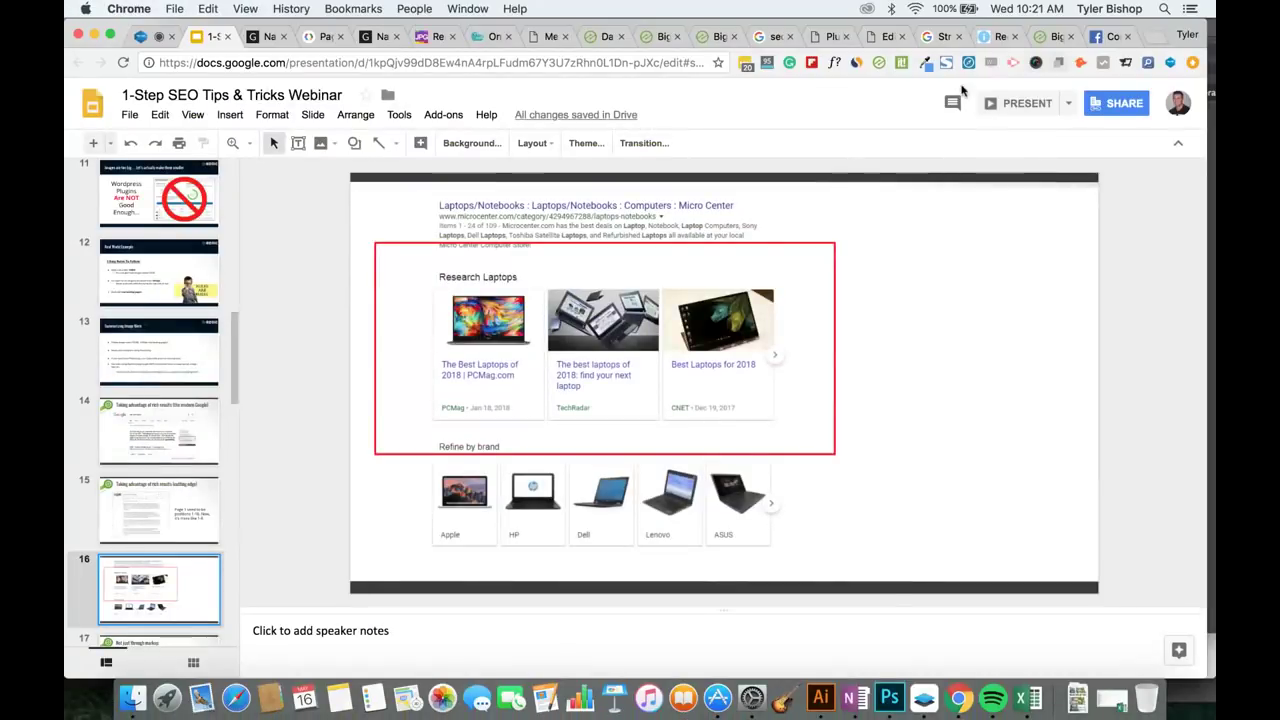
Bring up the WordPress installed plugins list and highlight the All In One Schema Rich Snippets plugin name.
{"action": "left_click", "coordinate": [826, 37]}
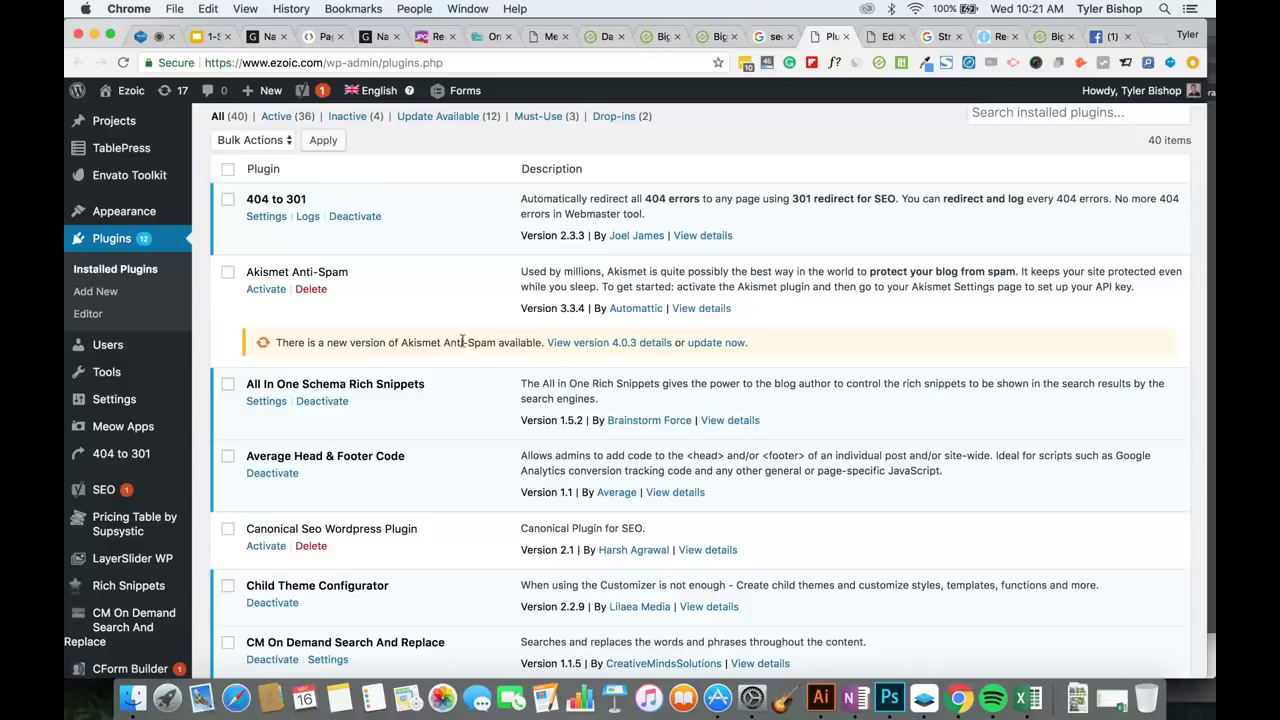
{"action": "left_click_drag", "start_coordinate": [427, 386], "coordinate": [249, 385]}
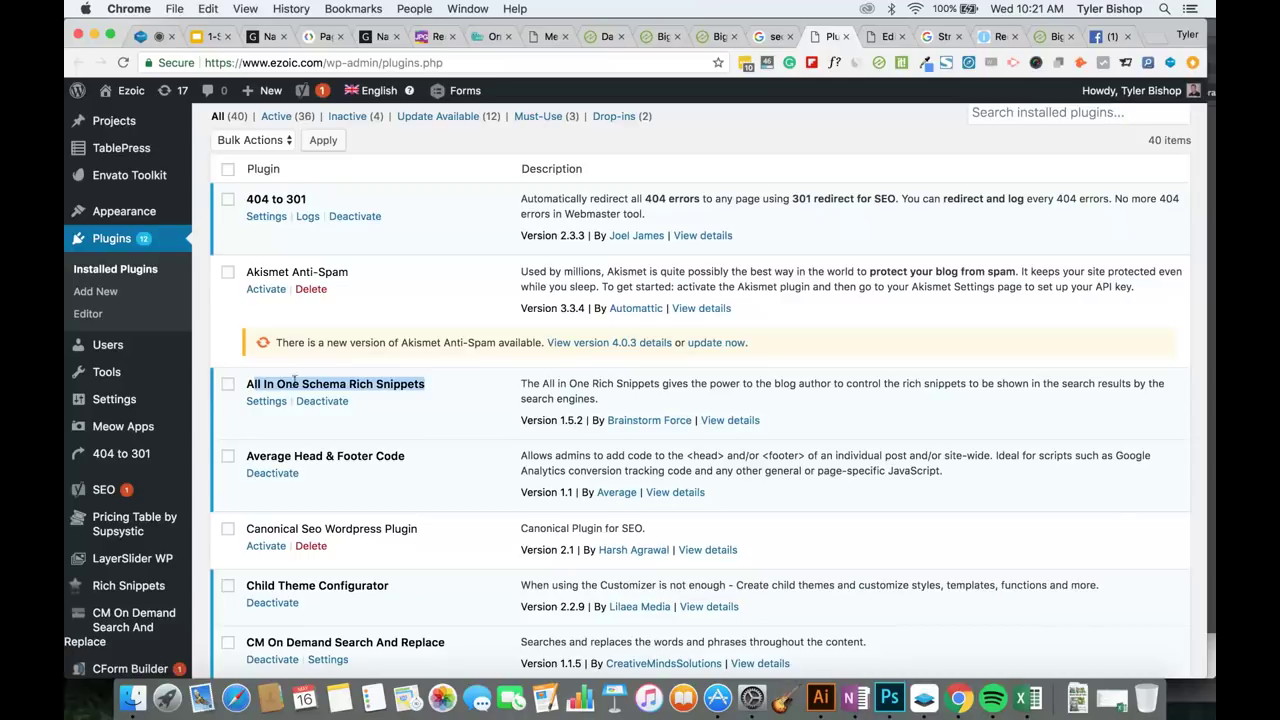
{"action": "left_click", "coordinate": [331, 382]}
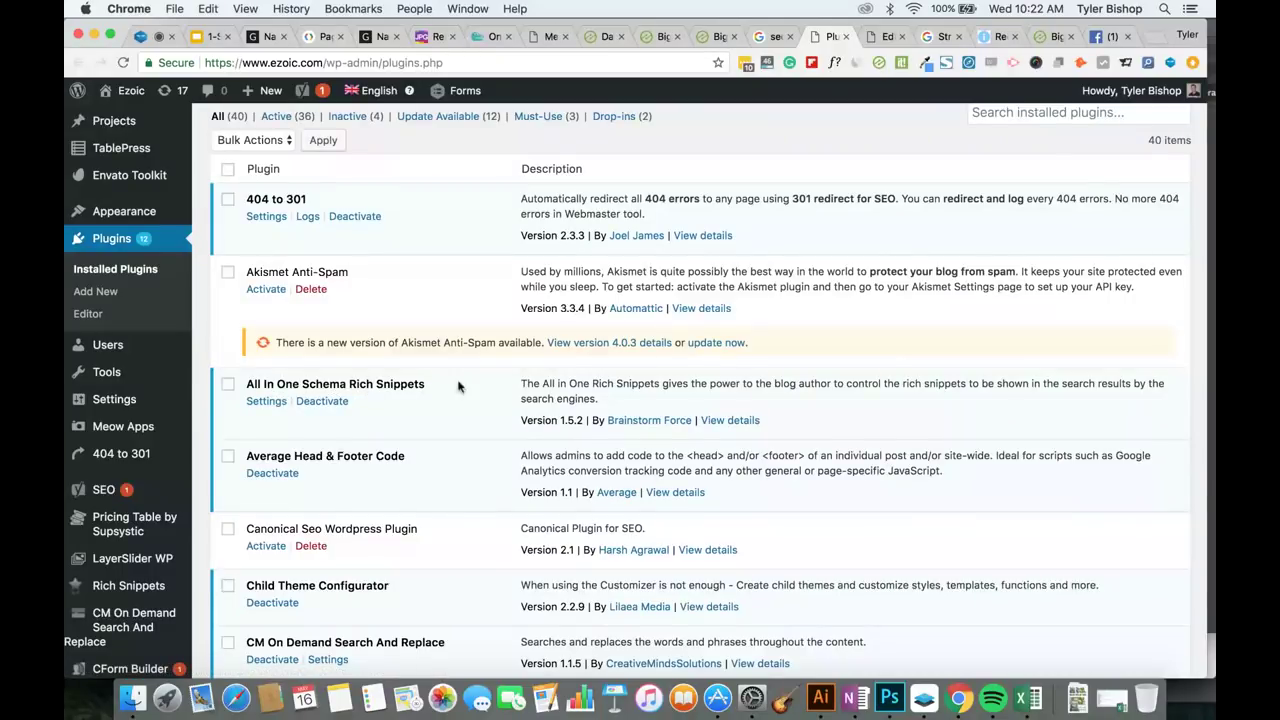
Switch to the Ezoic Reviews page editor and expand its Configure Rich Snippet settings.
{"action": "left_click", "coordinate": [879, 36]}
{"action": "scroll", "coordinate": [681, 270], "scroll_direction": "up", "scroll_amount": 1}
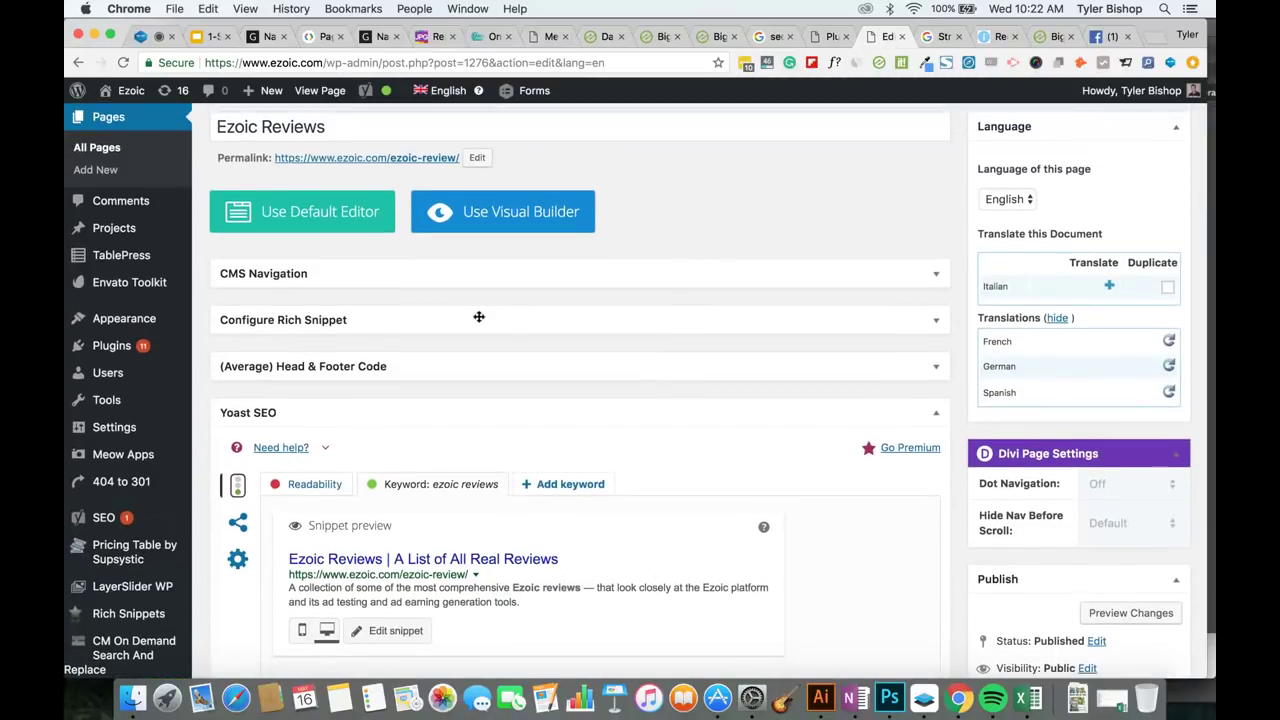
{"action": "left_click", "coordinate": [305, 318]}
{"action": "scroll", "coordinate": [563, 412], "scroll_direction": "down", "scroll_amount": 2}
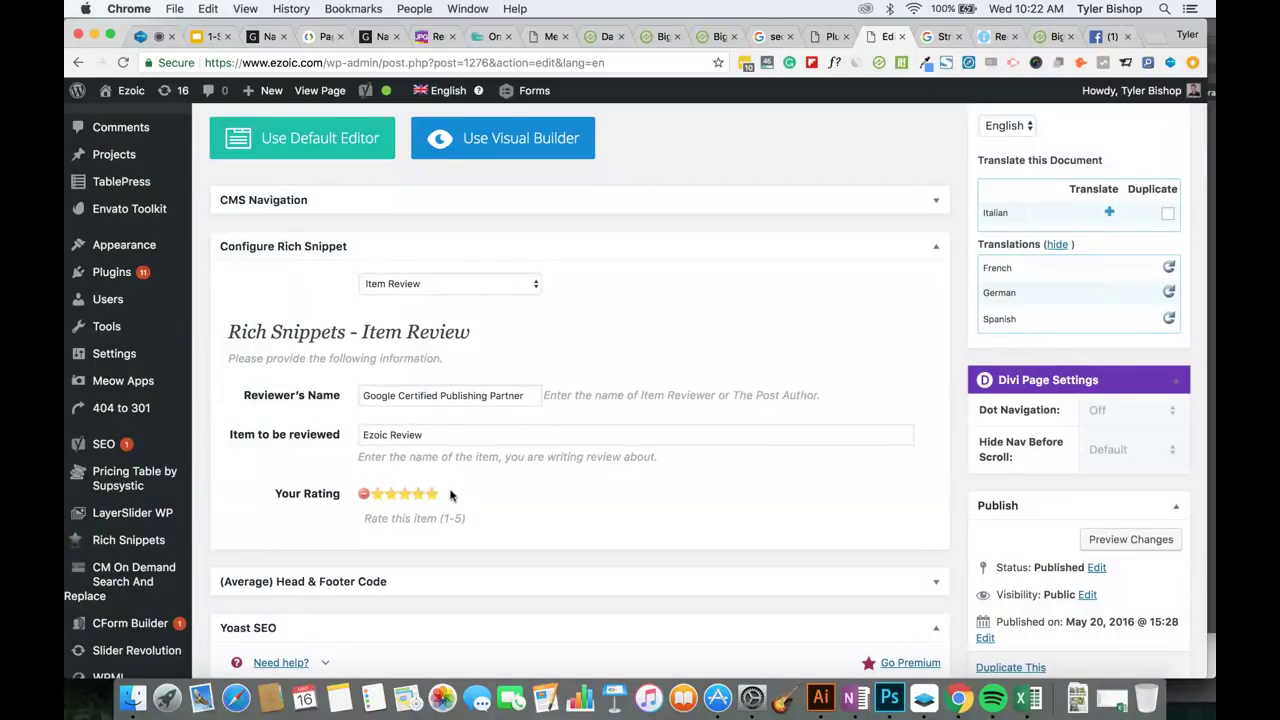
Set the page's rich snippet type to Product and look over the product fields.
{"action": "left_click", "coordinate": [503, 287]}
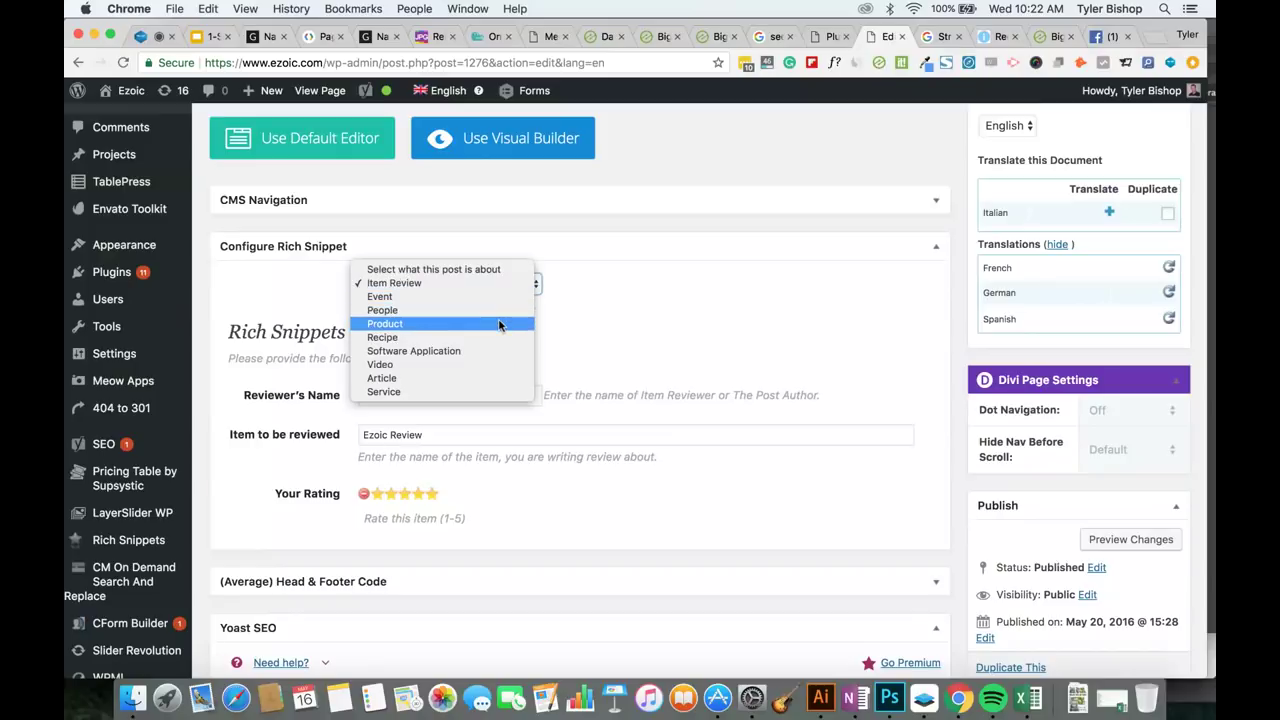
{"action": "left_click", "coordinate": [499, 324]}
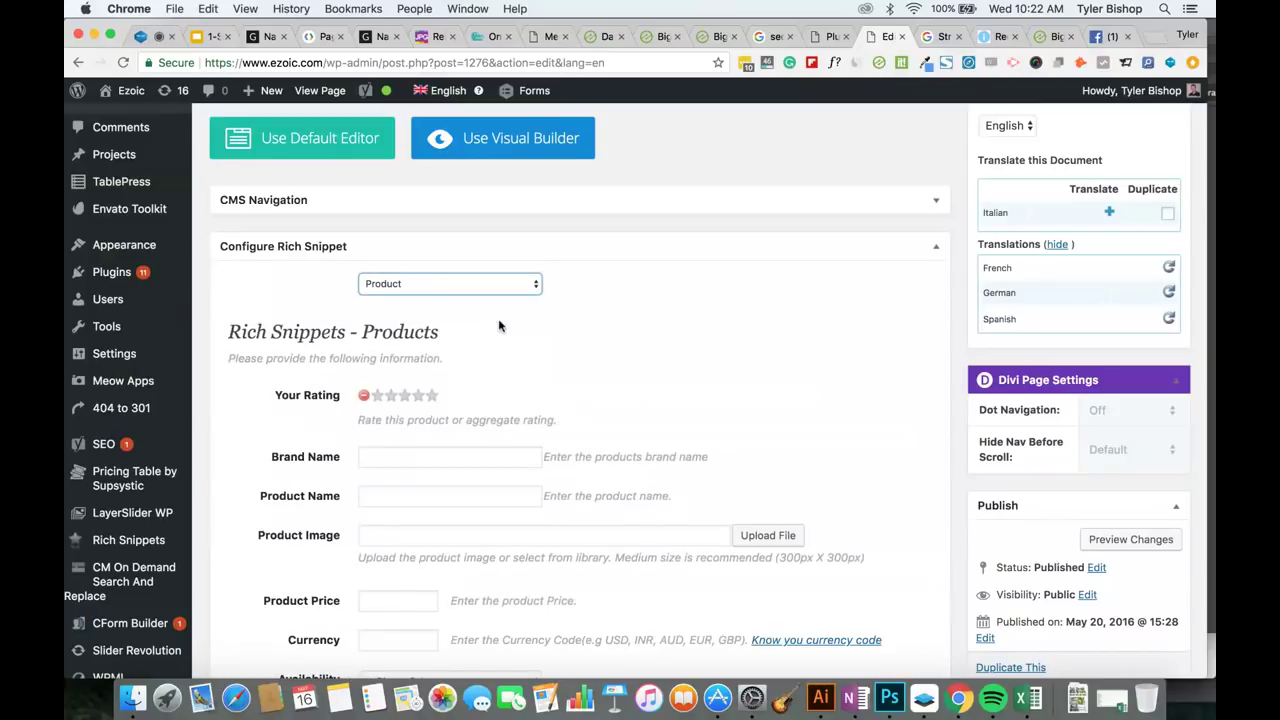
{"action": "scroll", "coordinate": [499, 324], "scroll_direction": "down", "scroll_amount": 4}
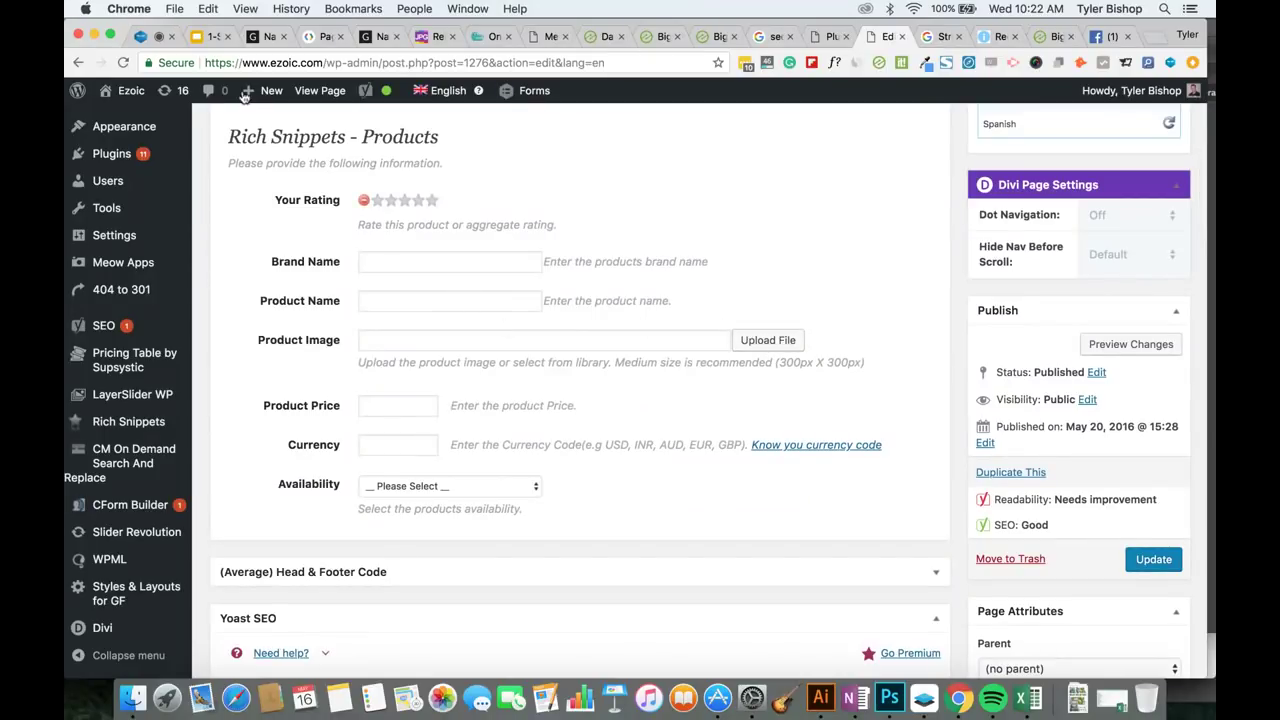
{"action": "left_click", "coordinate": [212, 37]}
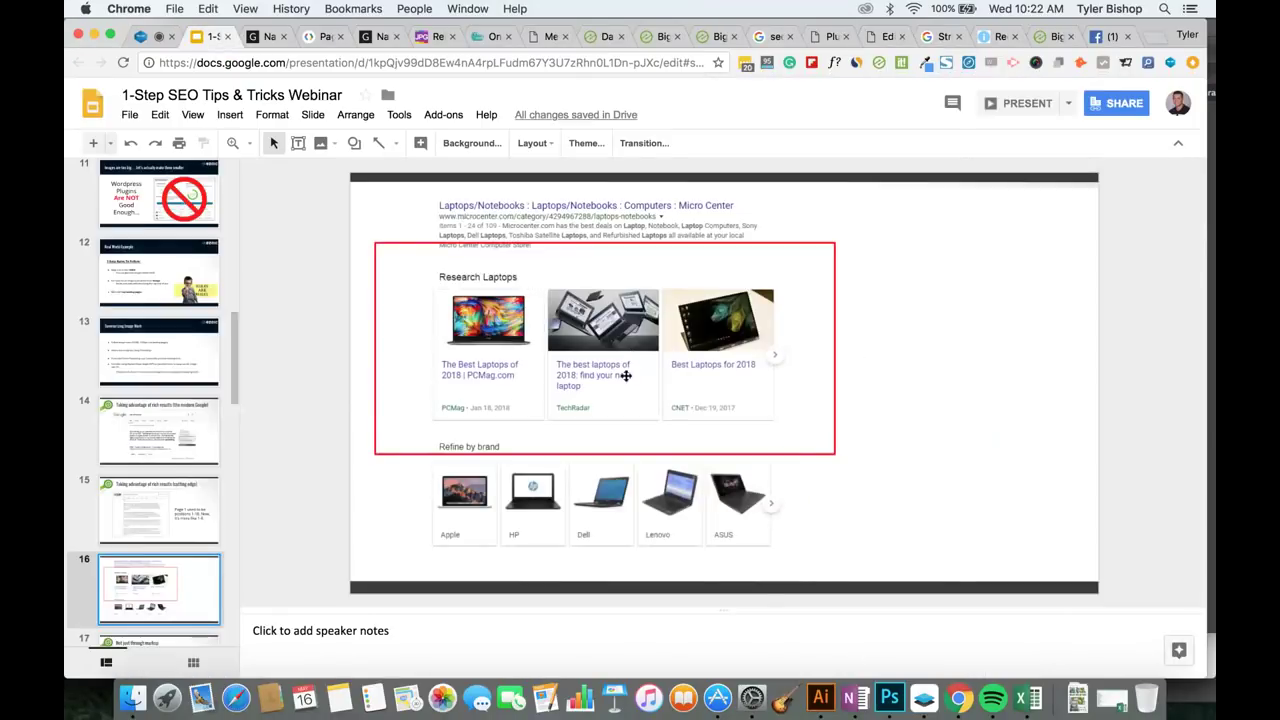
{"action": "left_click", "coordinate": [835, 37]}
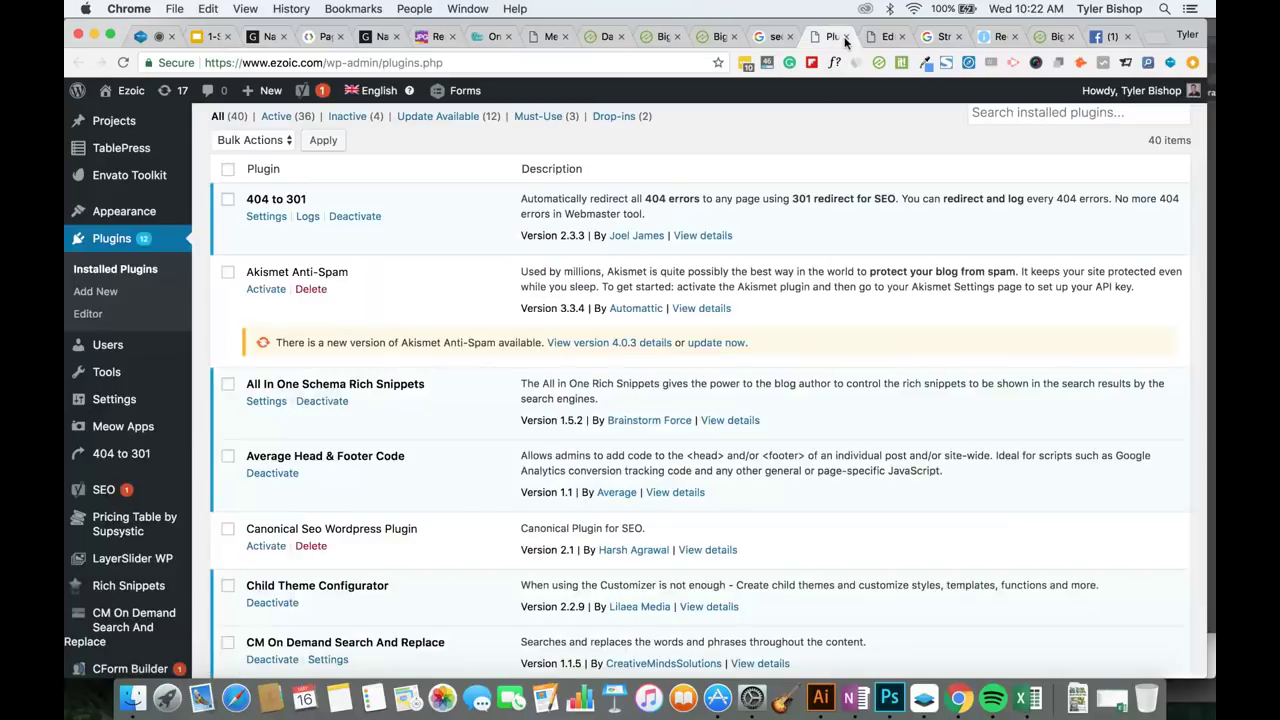
{"action": "left_click", "coordinate": [877, 37]}
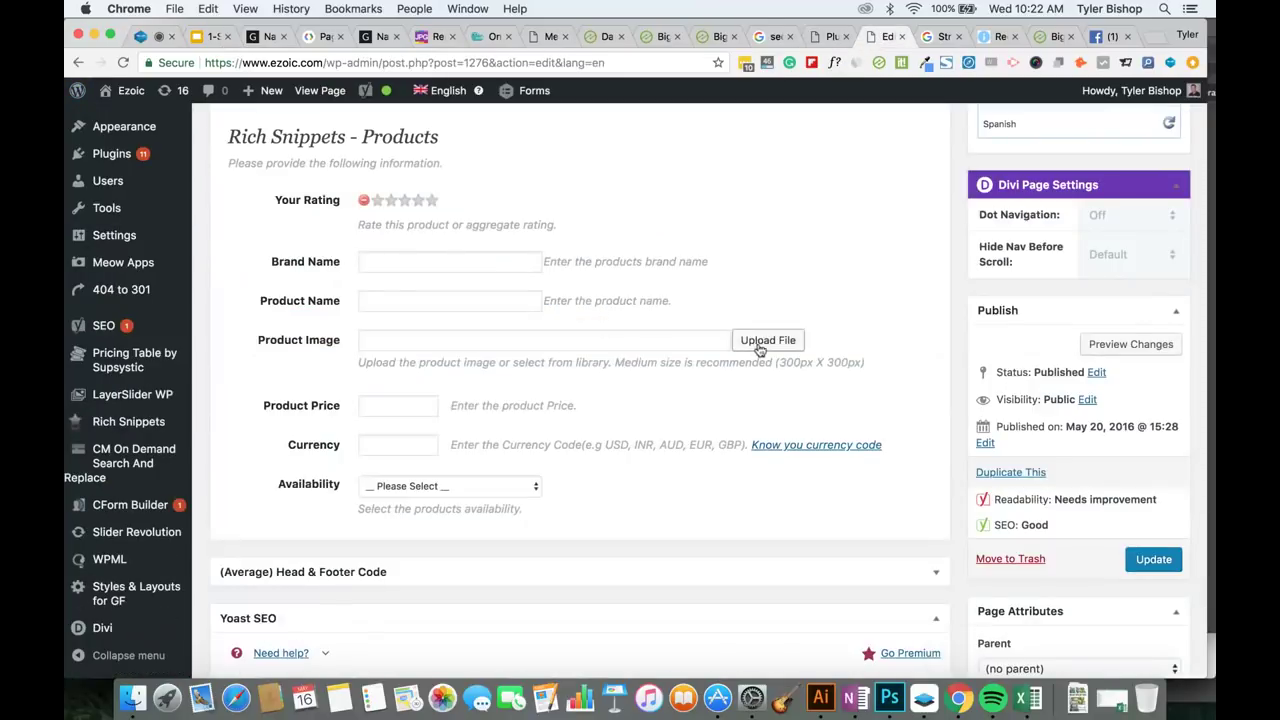
Review the Product snippet fields and the available rich snippet types, keeping Product selected.
{"action": "scroll", "coordinate": [400, 263], "scroll_direction": "up", "scroll_amount": 1}
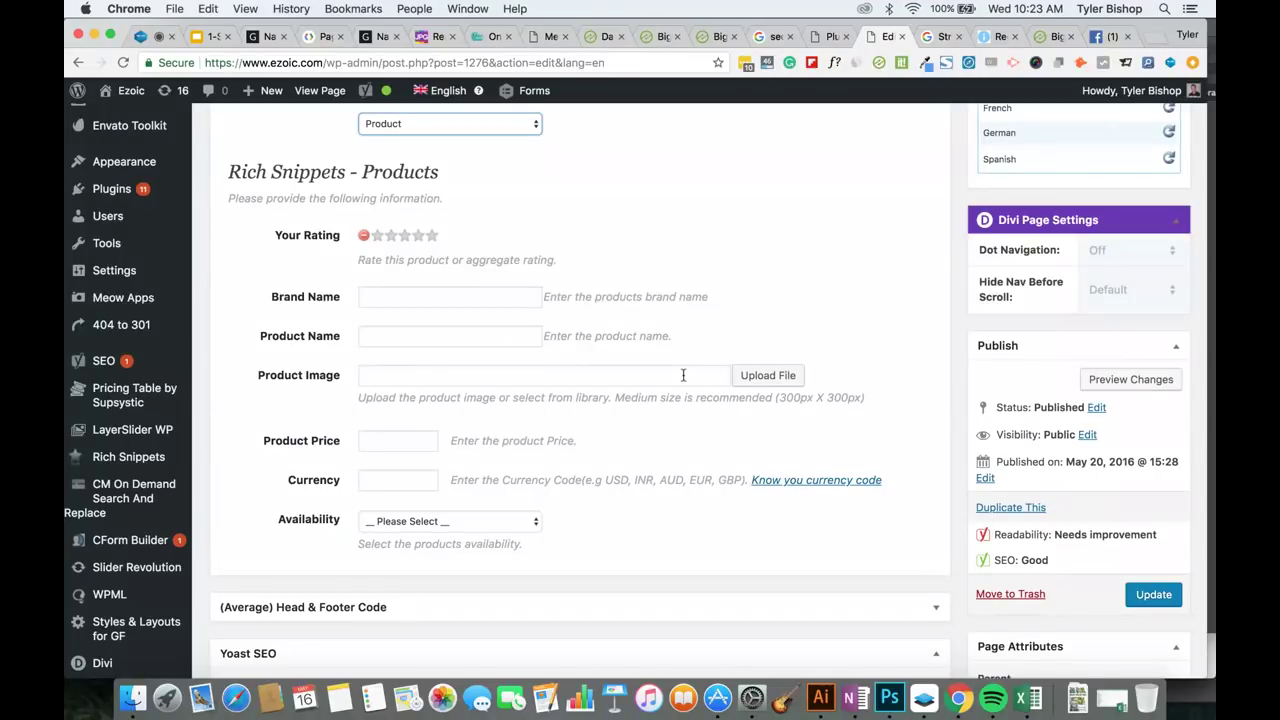
{"action": "scroll", "coordinate": [683, 375], "scroll_direction": "up", "scroll_amount": 1}
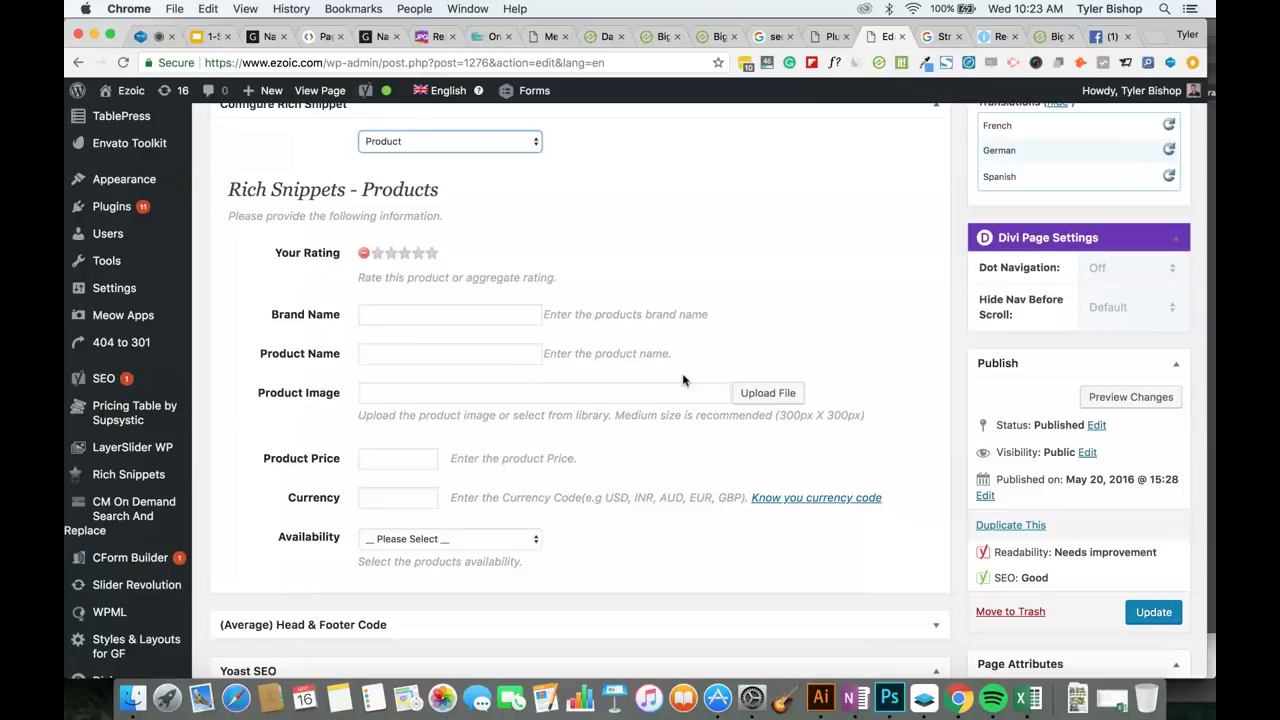
{"action": "left_click", "coordinate": [514, 145]}
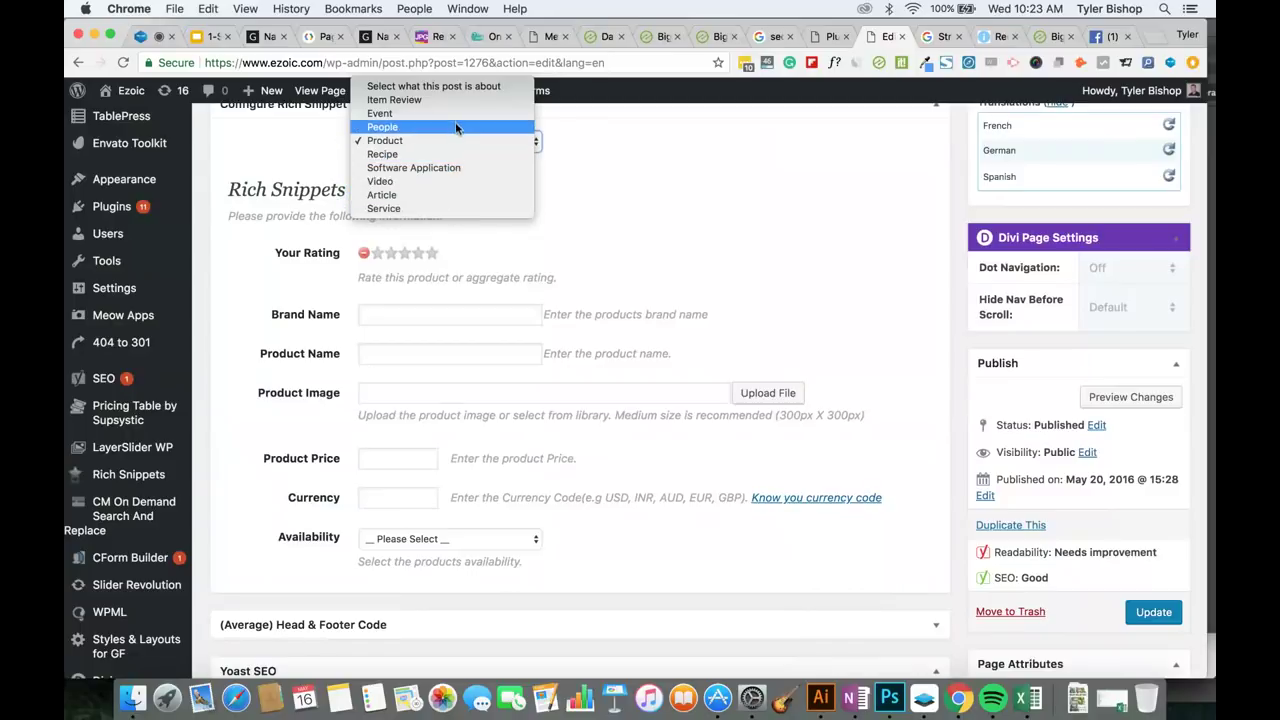
{"action": "left_click", "coordinate": [630, 261]}
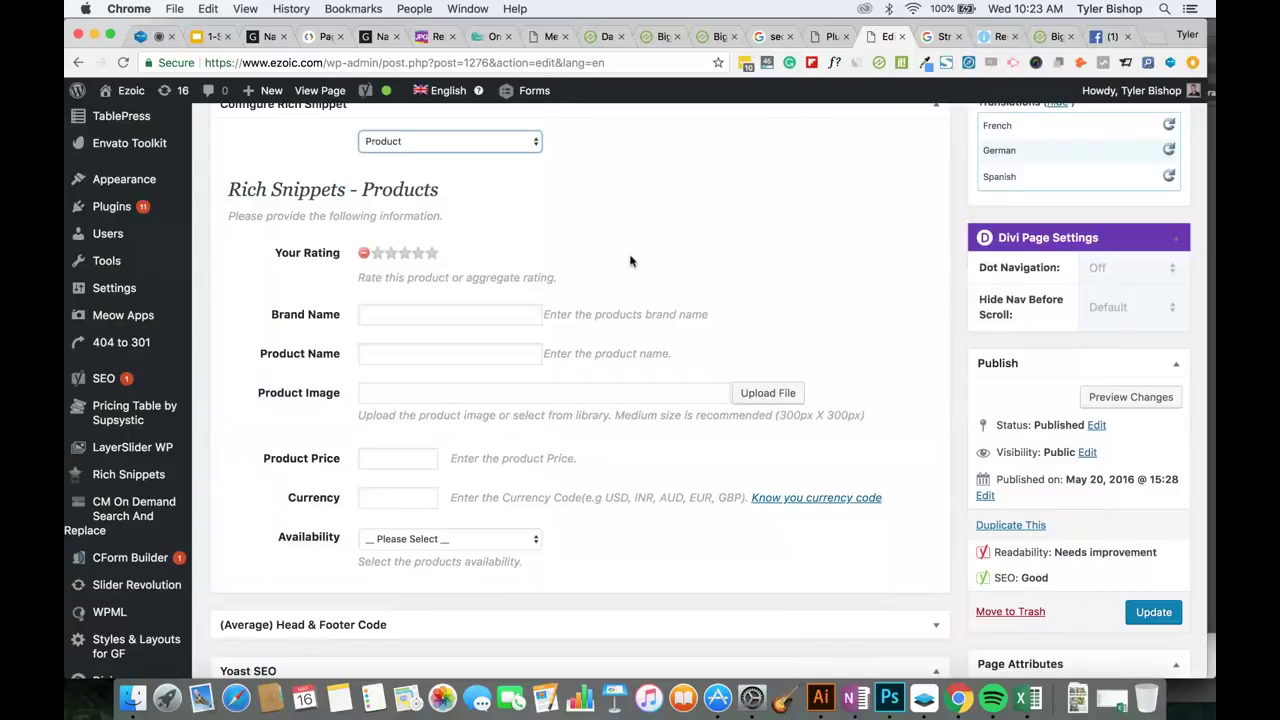
{"action": "scroll", "coordinate": [630, 261], "scroll_direction": "up", "scroll_amount": 1}
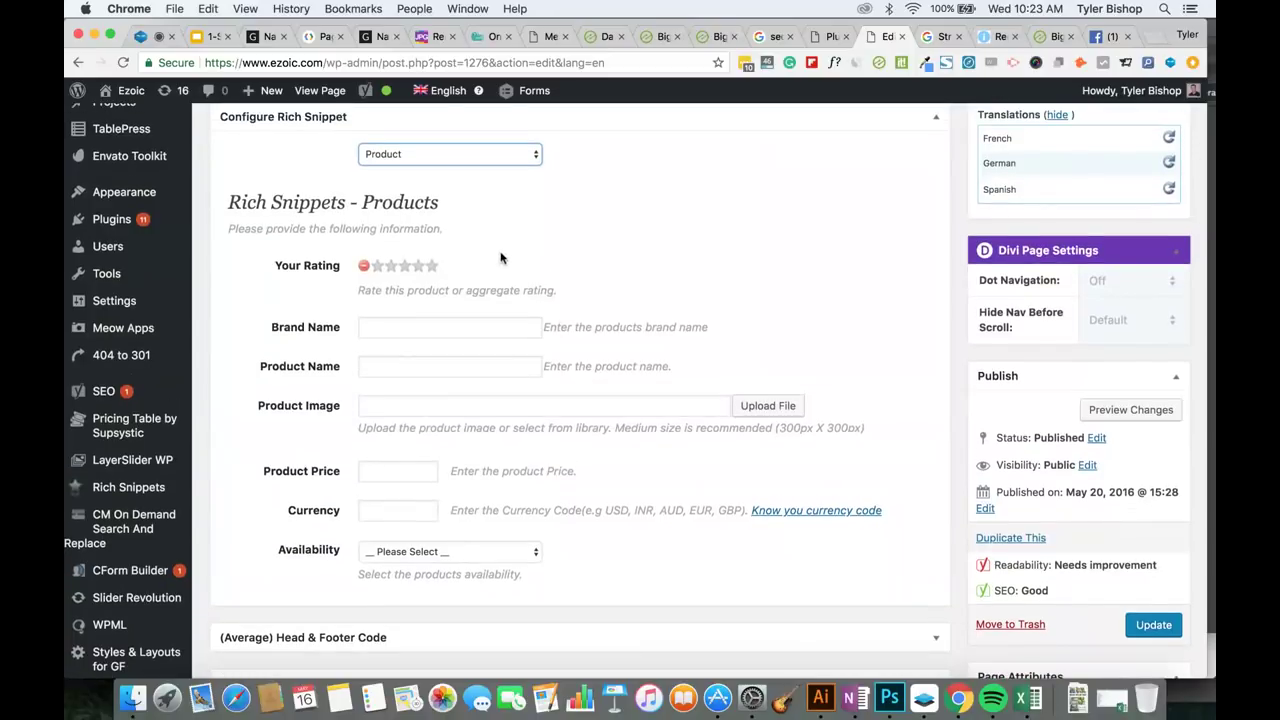
{"action": "left_click", "coordinate": [934, 43]}
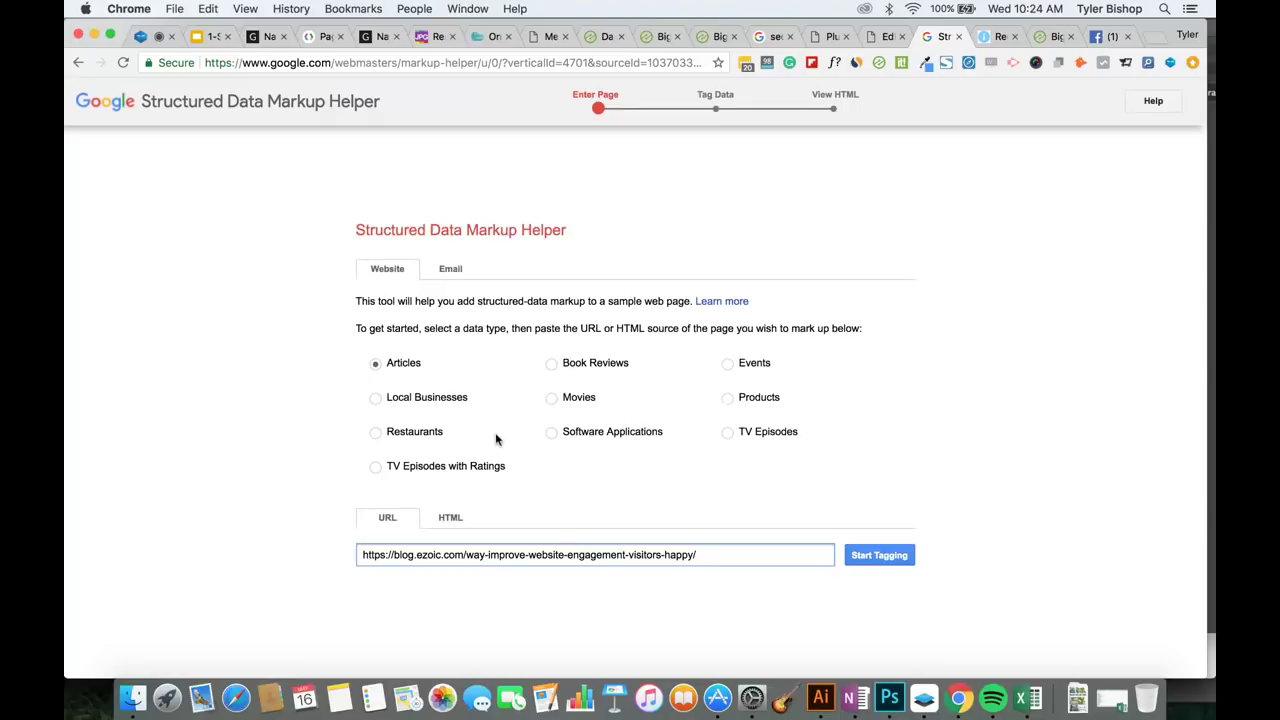
{"action": "left_click", "coordinate": [406, 366]}
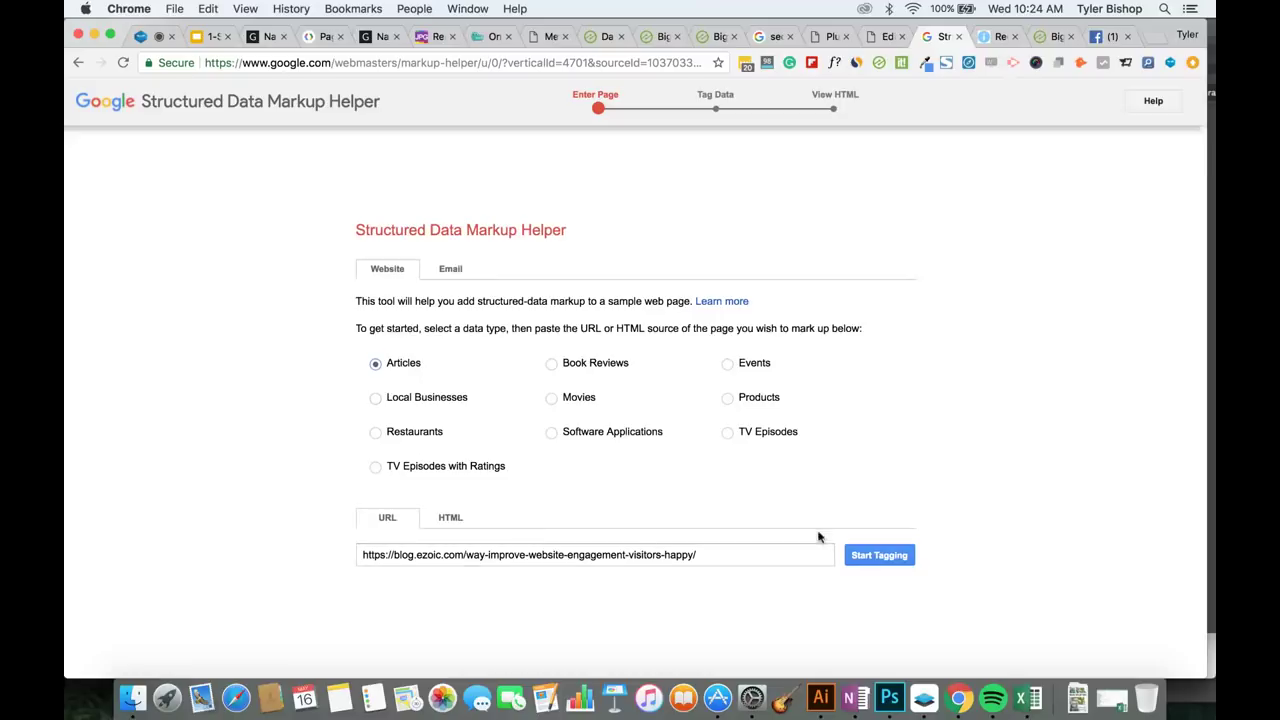
{"action": "left_click", "coordinate": [872, 560]}
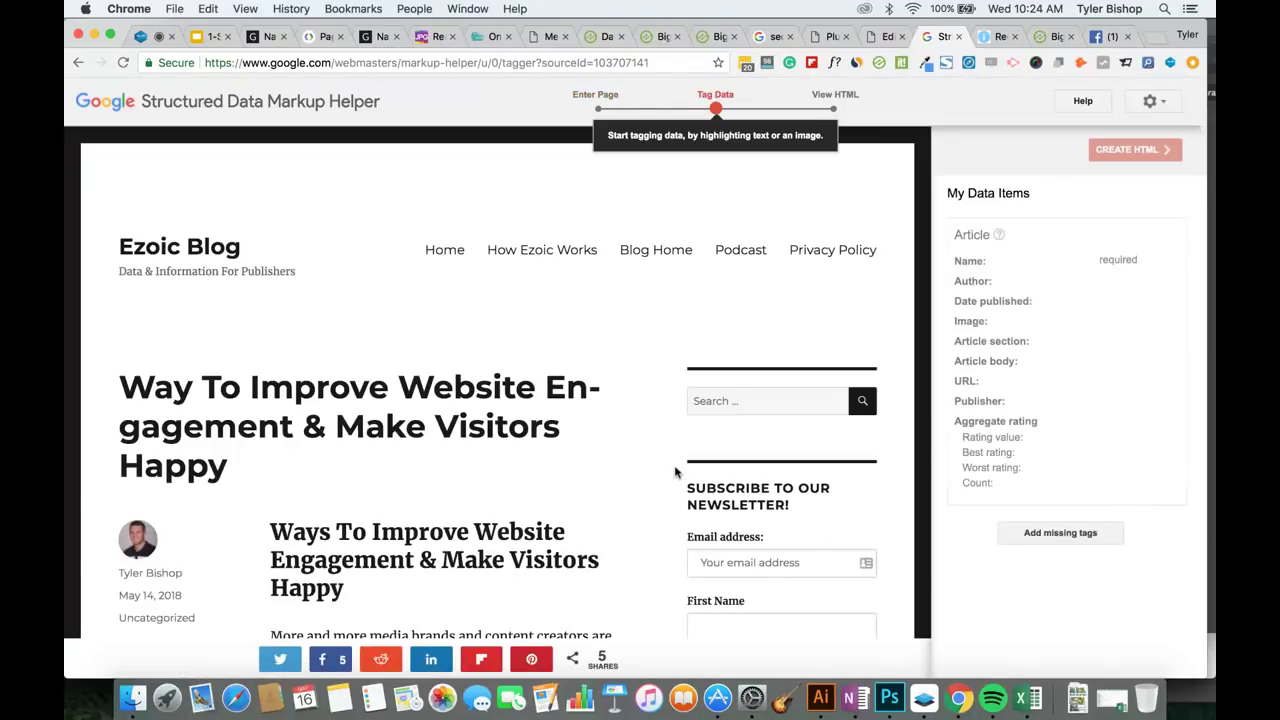
Tag the full author name beside the blog article as Author.
{"action": "scroll", "coordinate": [675, 472], "scroll_direction": "down", "scroll_amount": 1}
{"action": "scroll", "coordinate": [675, 472], "scroll_direction": "down", "scroll_amount": 2}
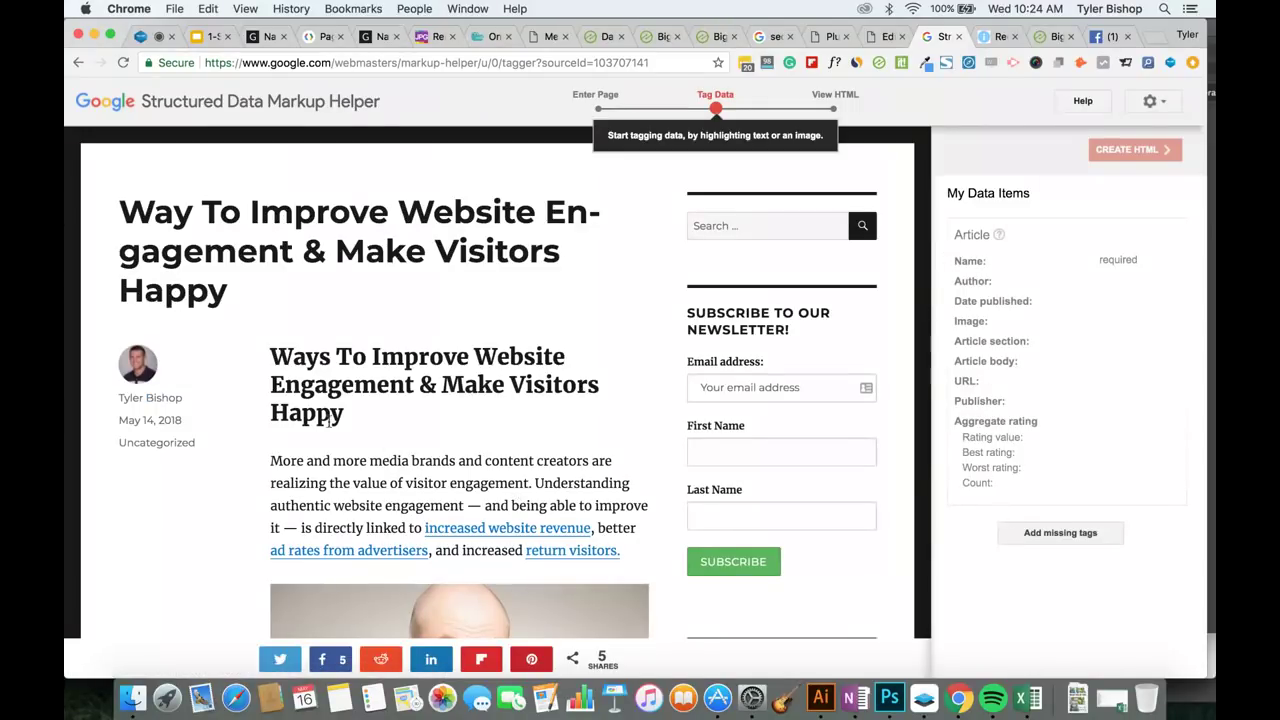
{"action": "double_click", "coordinate": [168, 399]}
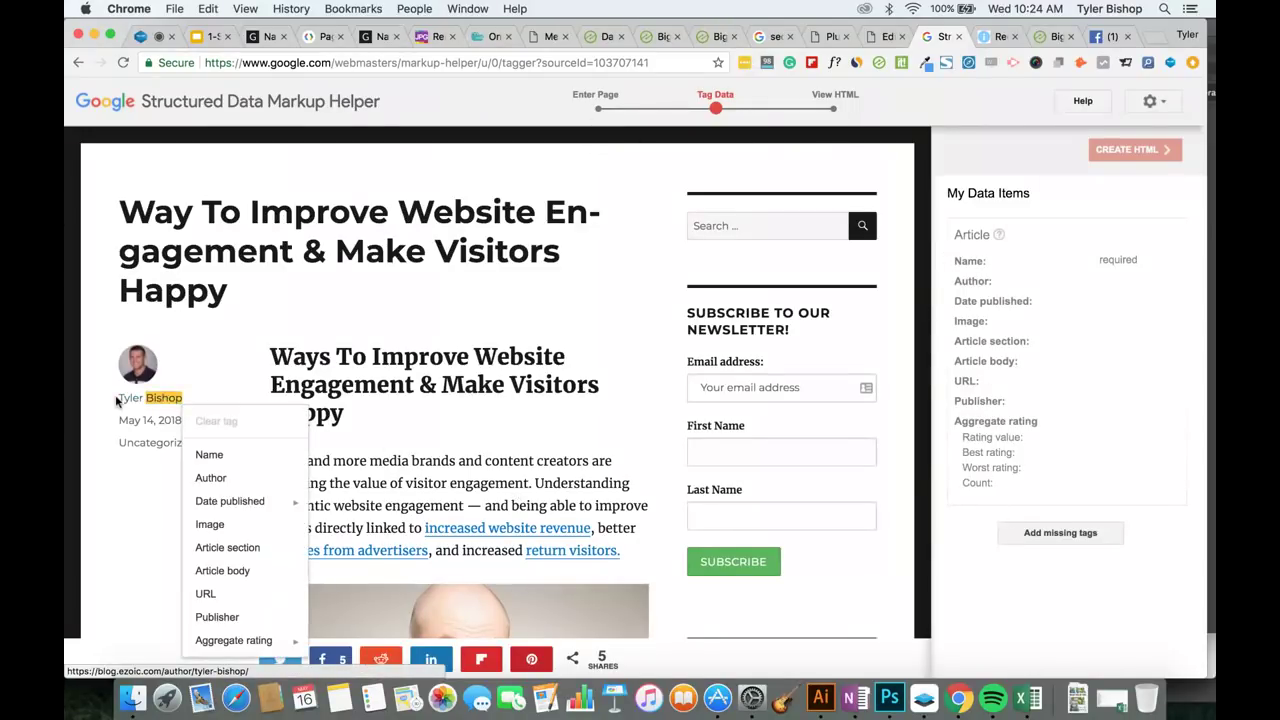
{"action": "left_click_drag", "start_coordinate": [116, 399], "coordinate": [184, 401]}
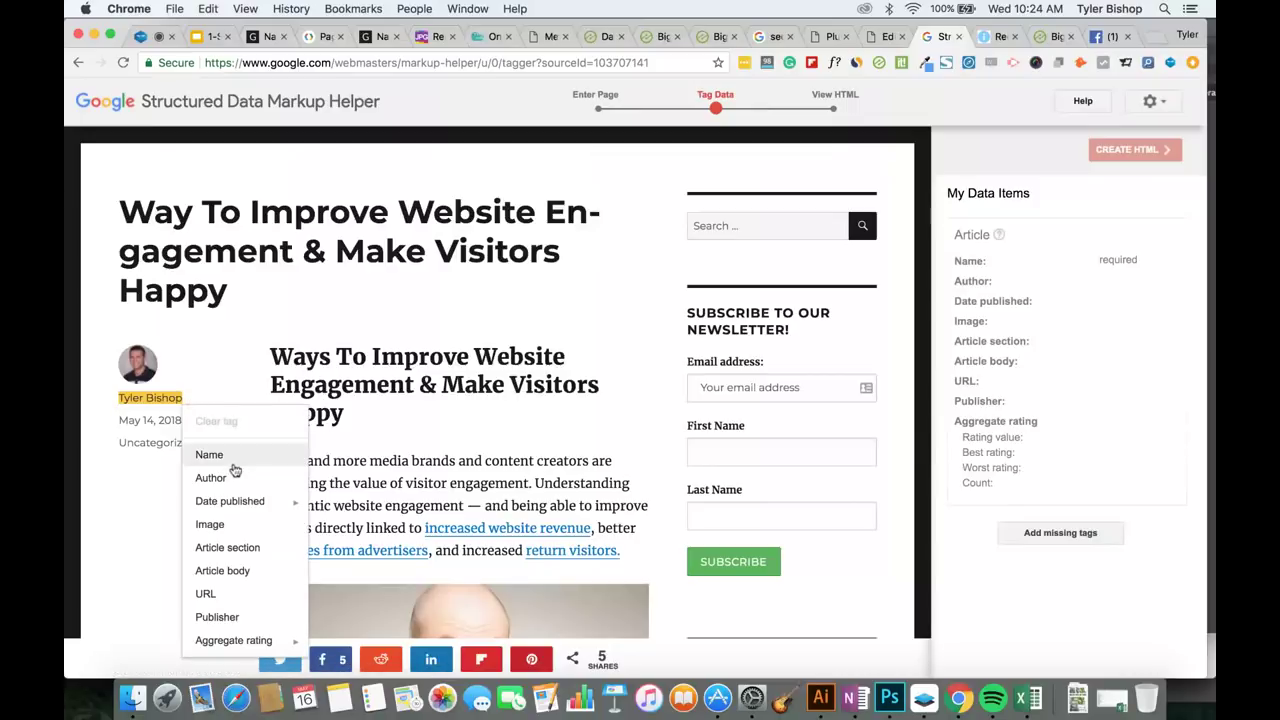
{"action": "left_click", "coordinate": [232, 475]}
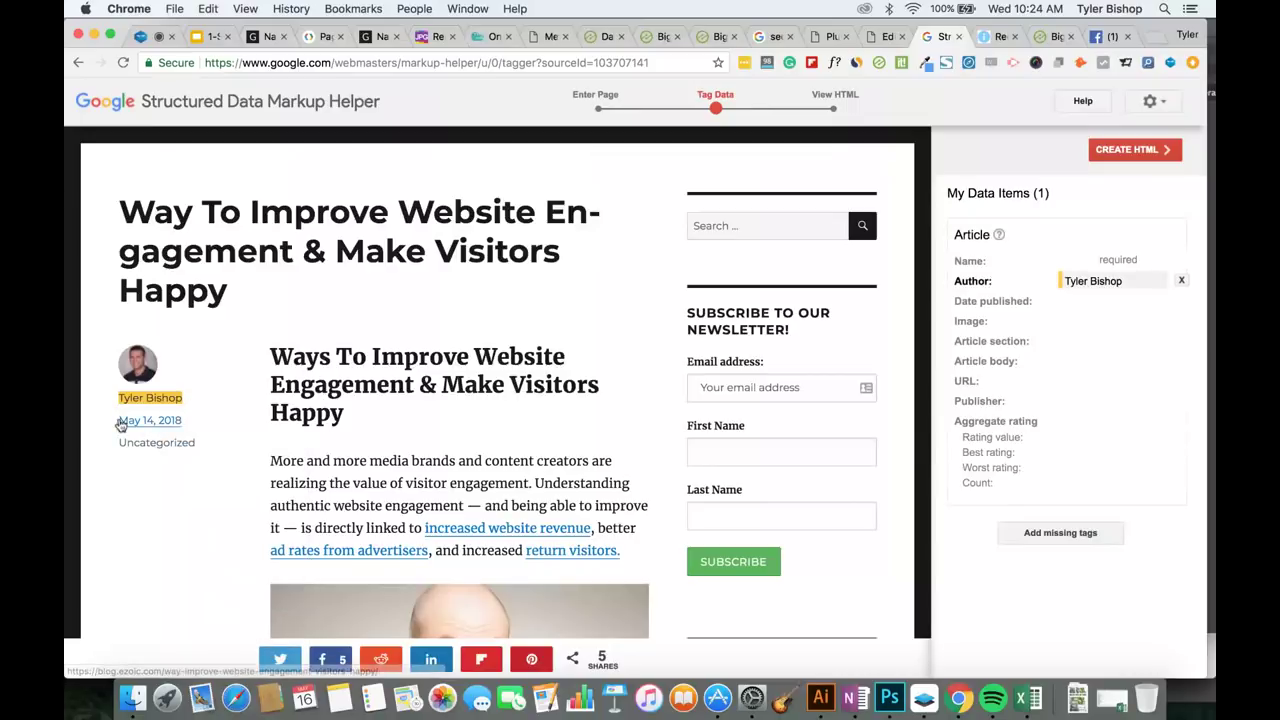
Tag the date May 14, 2018 as Date published using the auto-detected date/time option.
{"action": "left_click_drag", "start_coordinate": [117, 422], "coordinate": [197, 426]}
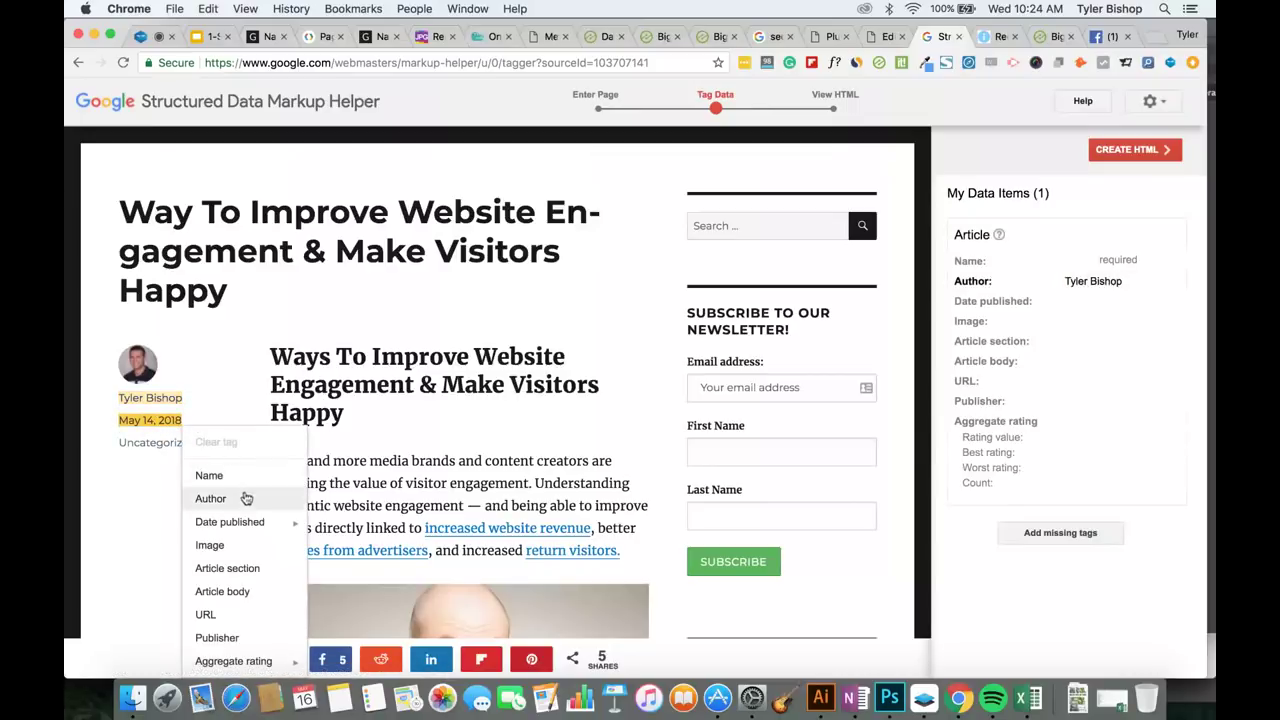
{"action": "mouse_move", "coordinate": [258, 522]}
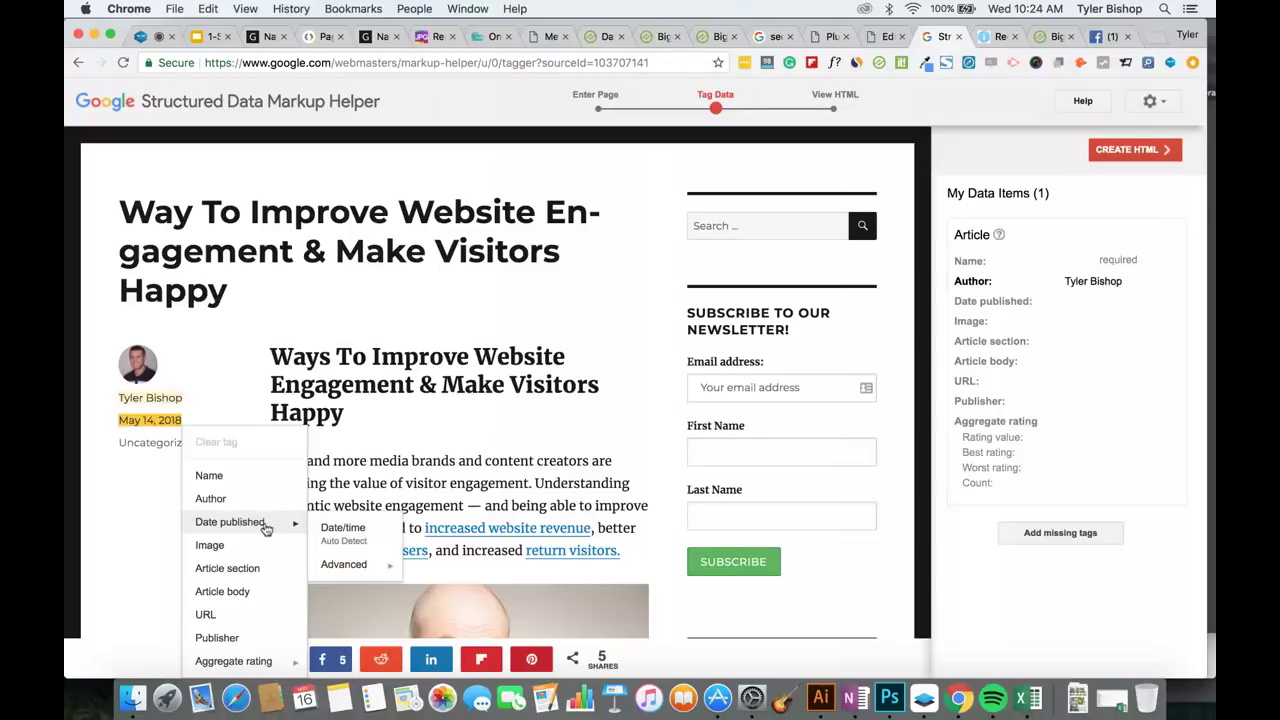
{"action": "left_click", "coordinate": [339, 552]}
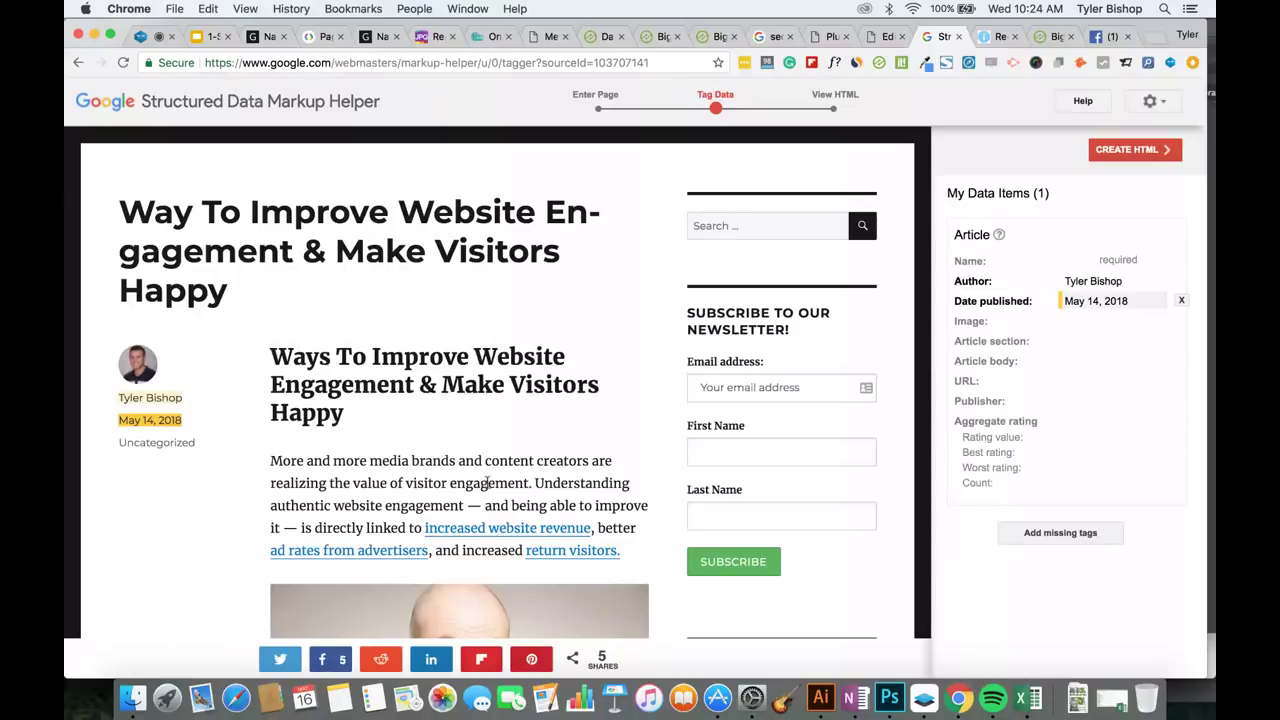
Tag the photo of the bearded man holding a phone in the article as Image.
{"action": "scroll", "coordinate": [490, 480], "scroll_direction": "down", "scroll_amount": 5}
{"action": "left_click", "coordinate": [520, 456]}
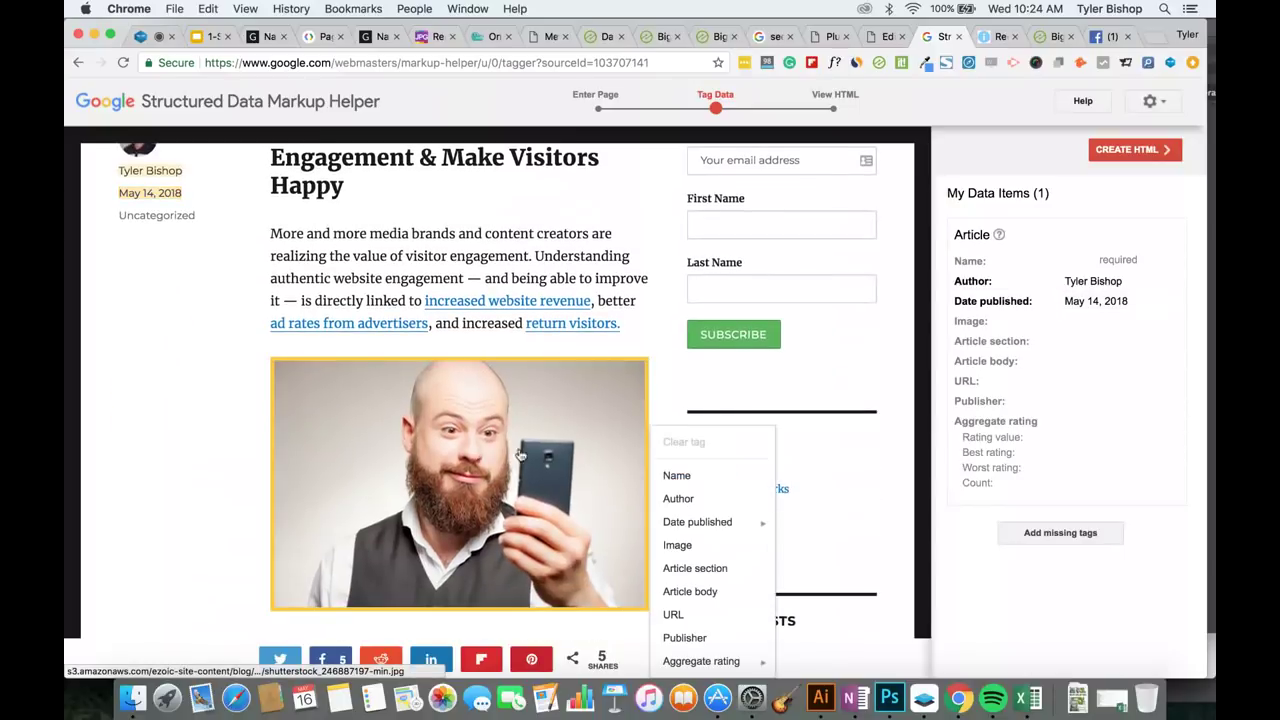
{"action": "left_click", "coordinate": [677, 545]}
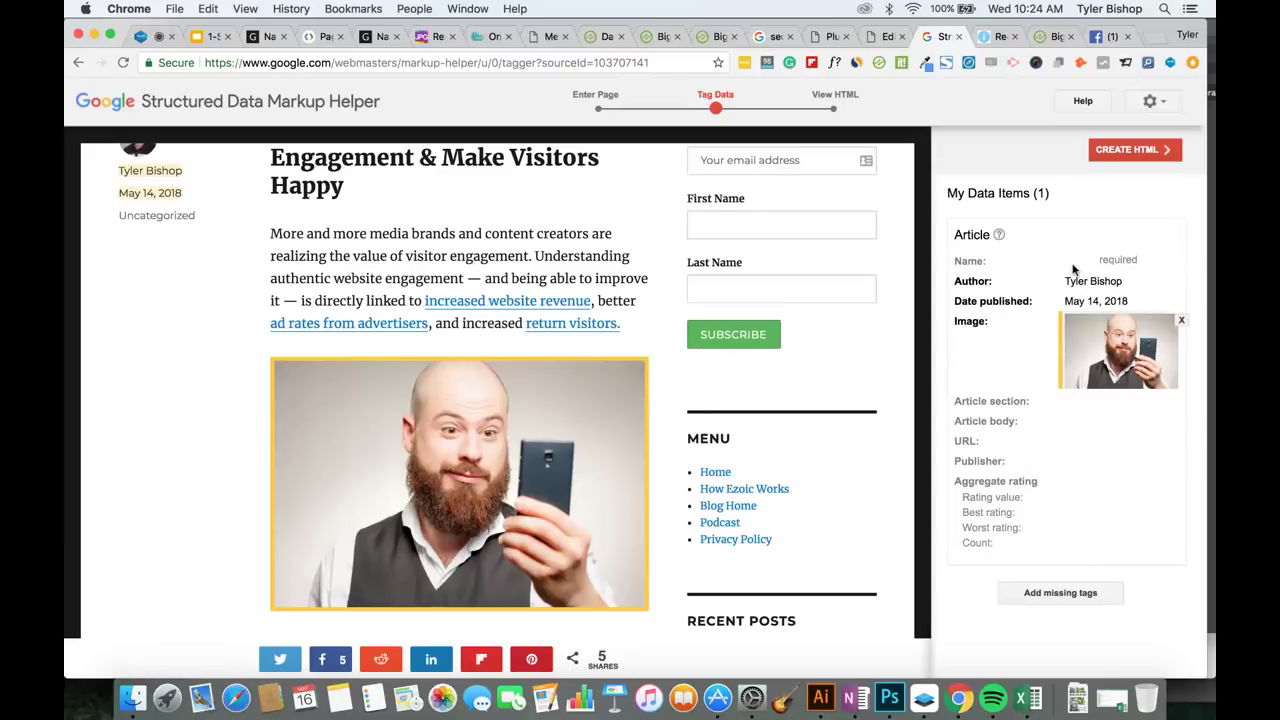
Generate the JSON-LD markup for the tagged article, select the whole script block, and finish the markup session.
{"action": "left_click", "coordinate": [1127, 150]}
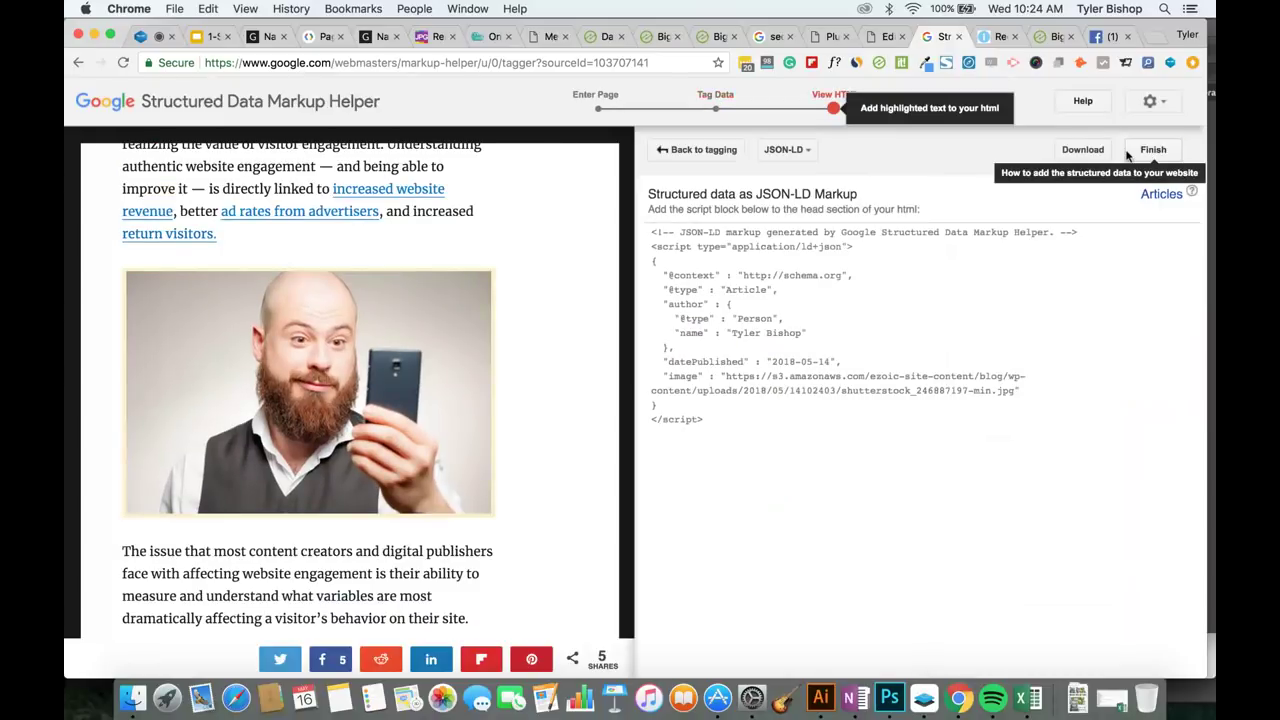
{"action": "triple_click", "coordinate": [716, 318]}
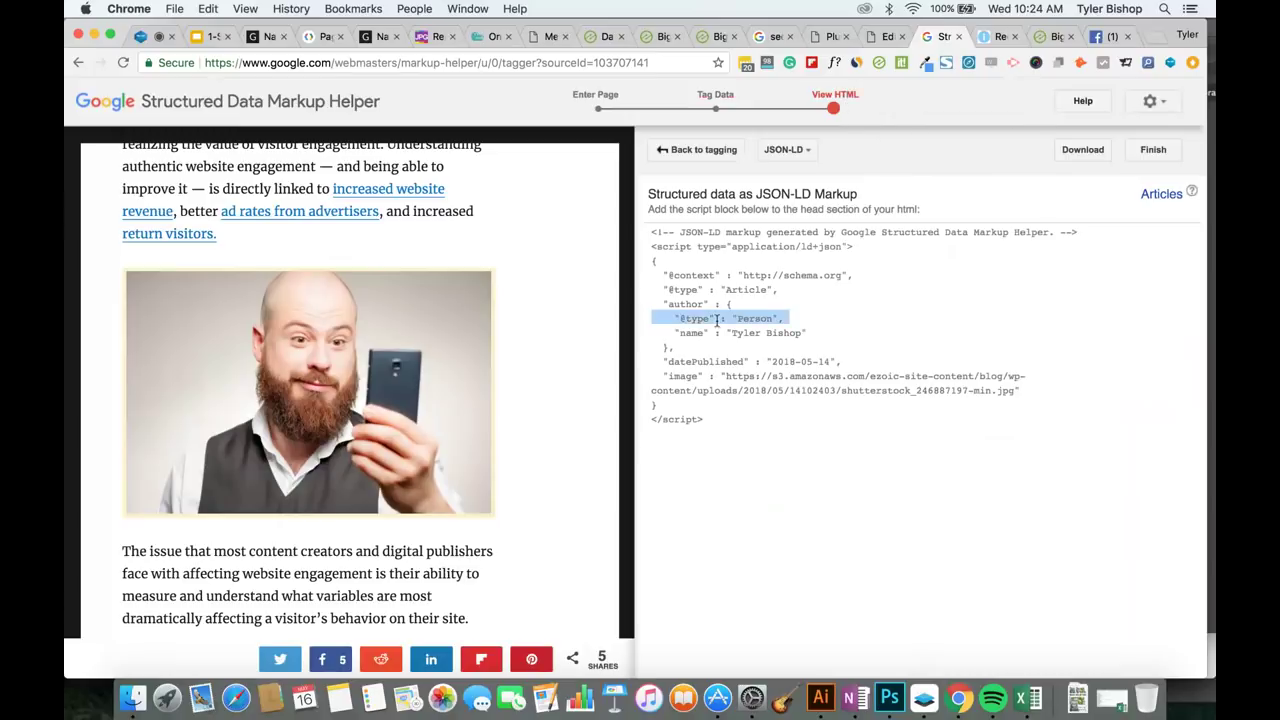
{"action": "left_click", "coordinate": [713, 421]}
{"action": "left_click_drag", "start_coordinate": [713, 421], "coordinate": [653, 304]}
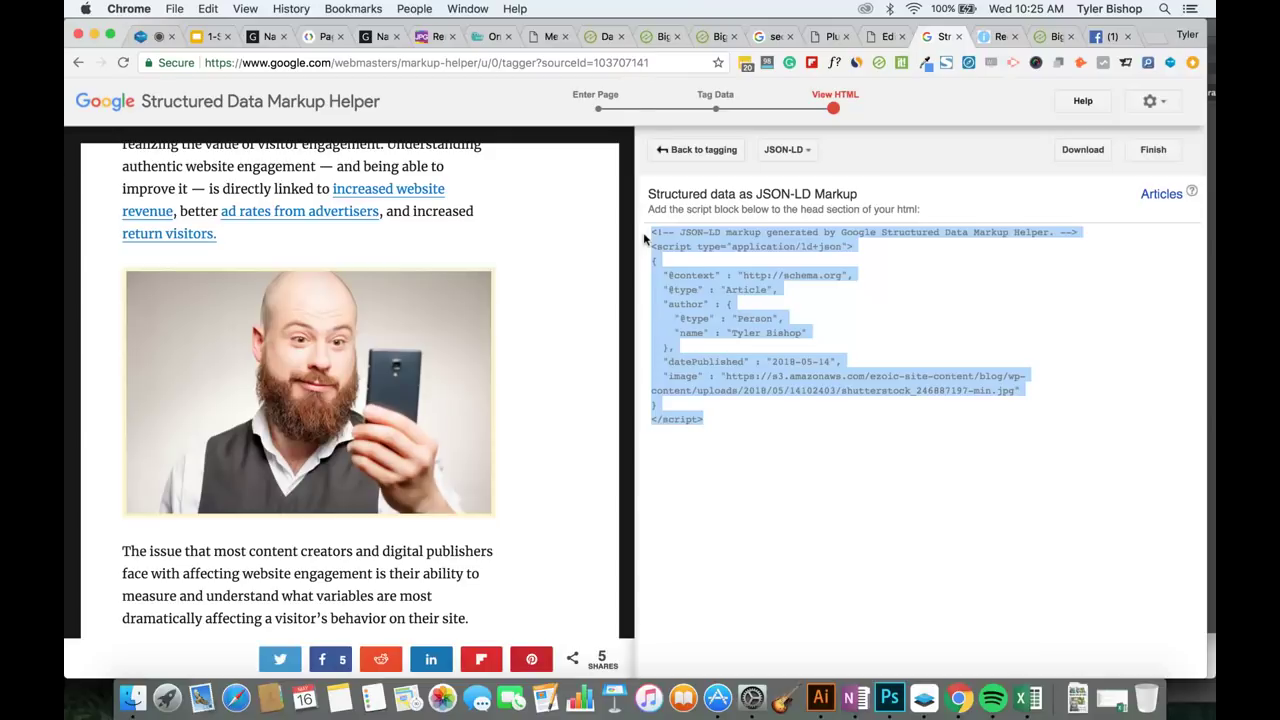
{"action": "left_click", "coordinate": [1155, 150]}
{"action": "left_click", "coordinate": [529, 494]}
Switch to the 1-Step SEO Tips & Tricks Webinar deck in Google Slides and present it up to the Wikipedia Big Apple slide.
{"action": "left_click", "coordinate": [212, 40]}
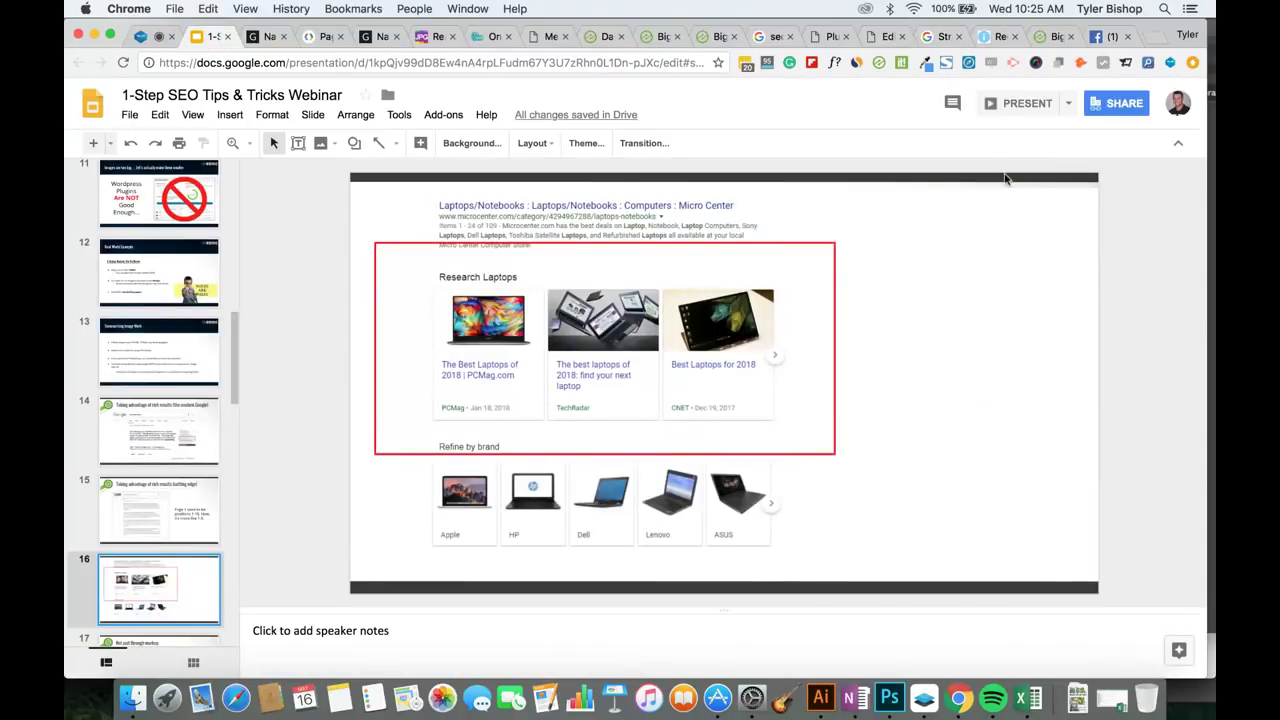
{"action": "left_click", "coordinate": [1020, 101]}
{"action": "key", "text": "Right"}
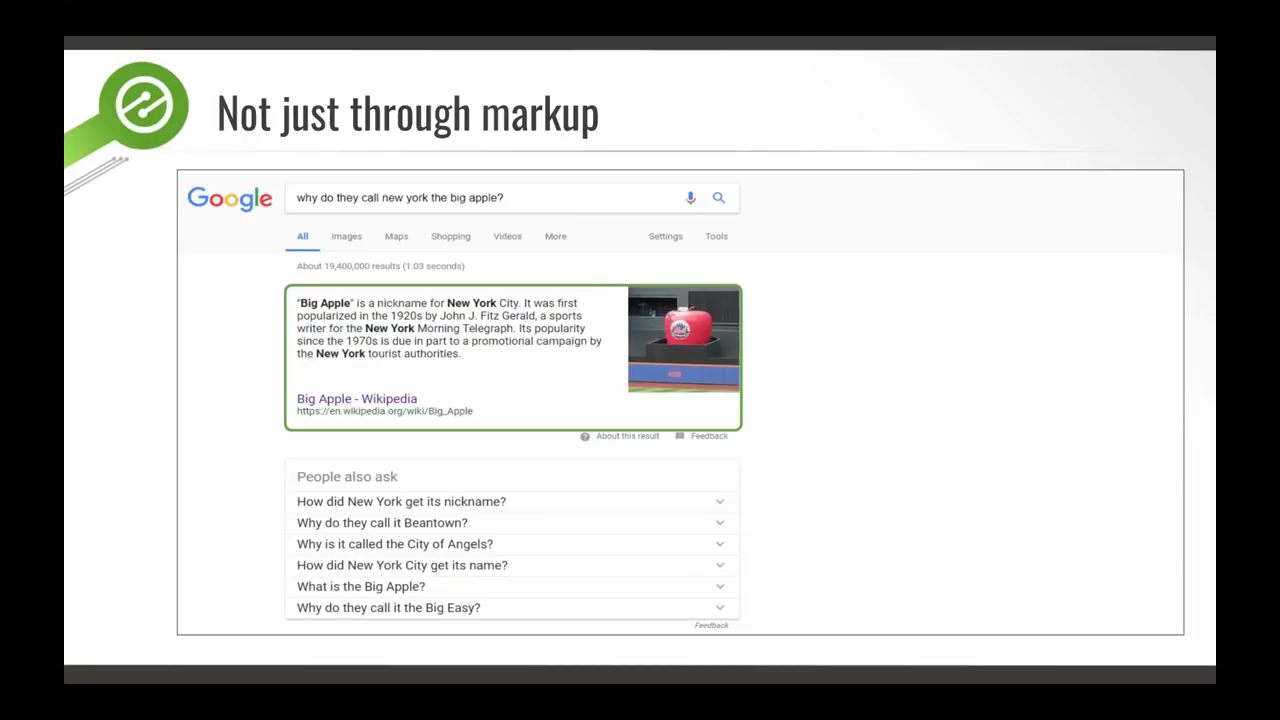
{"action": "key", "text": "Right"}
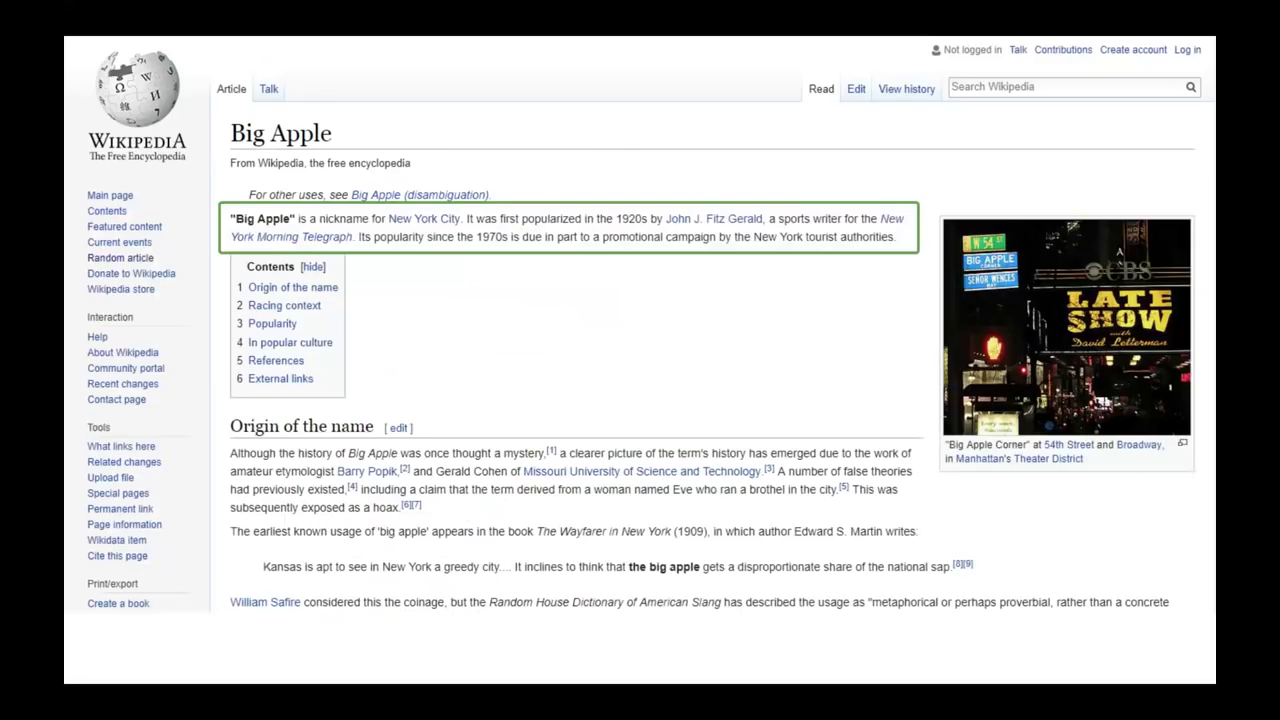
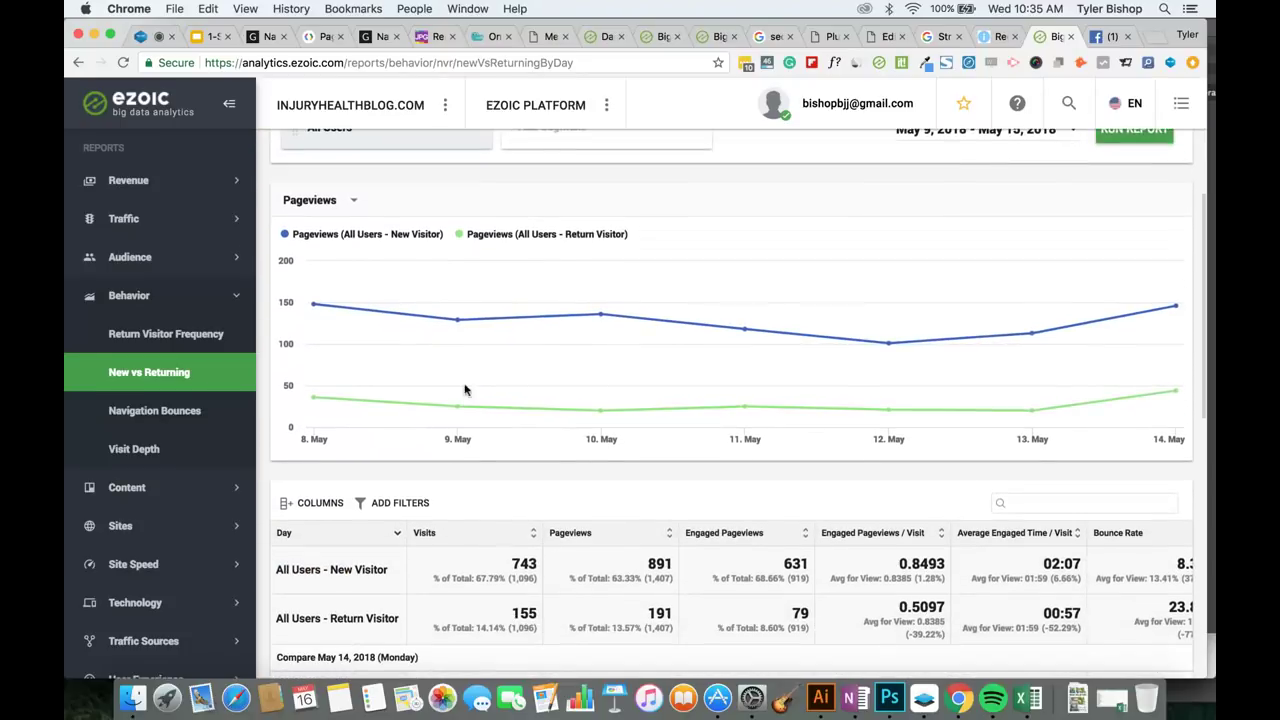
In Ezoic Big Data Analytics, check the New vs Returning pageviews chart and sort the table by Average Engaged Time / Visit.
{"action": "mouse_move", "coordinate": [400, 287]}
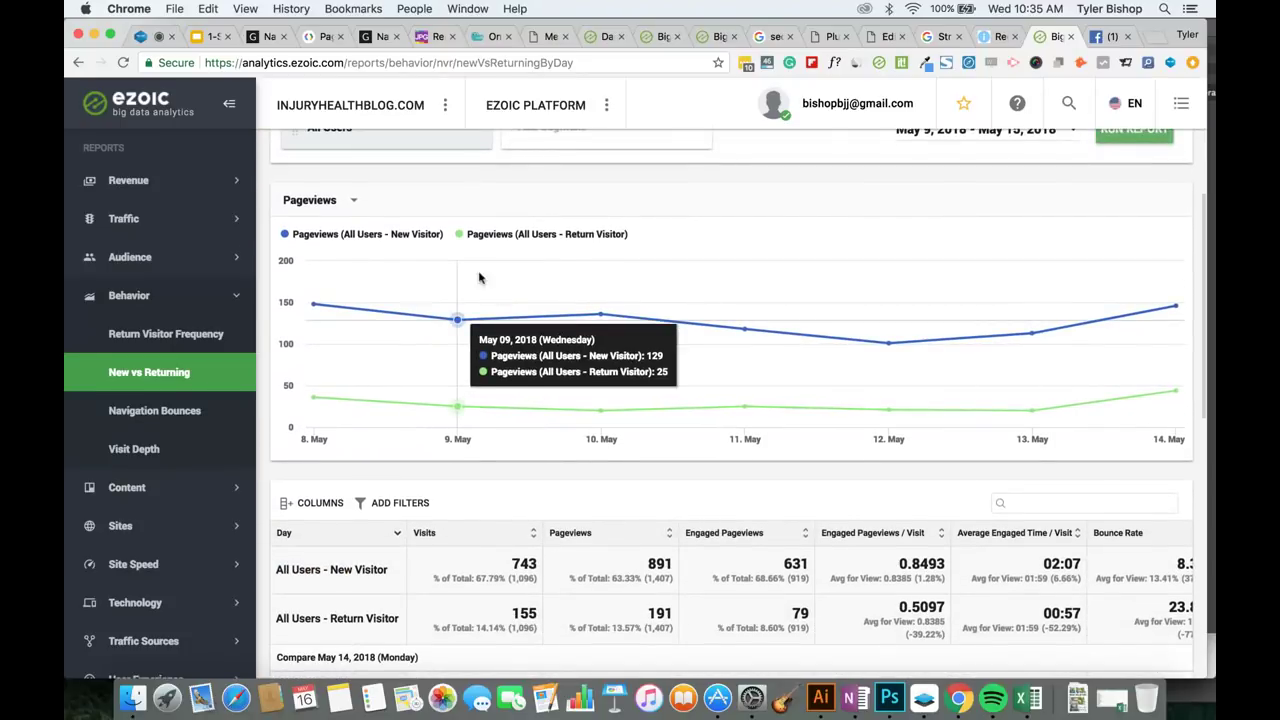
{"action": "scroll", "coordinate": [510, 336], "scroll_direction": "down", "scroll_amount": 3}
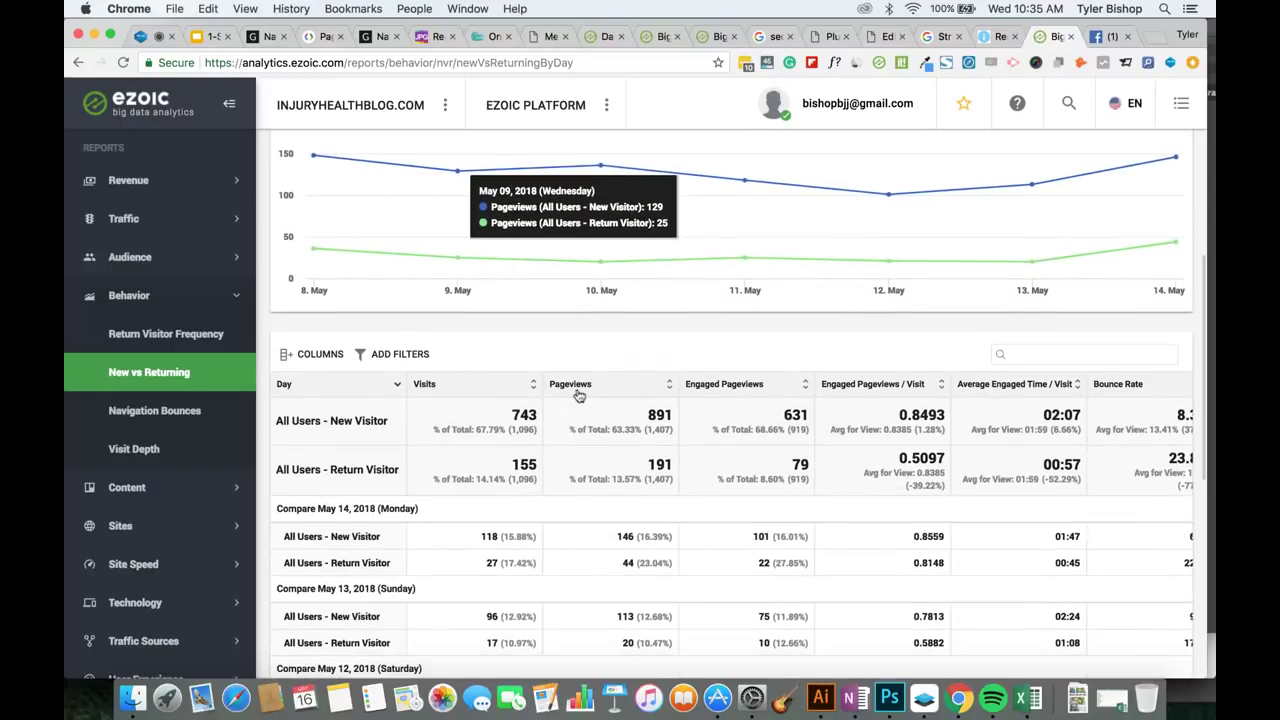
{"action": "left_click", "coordinate": [1003, 388]}
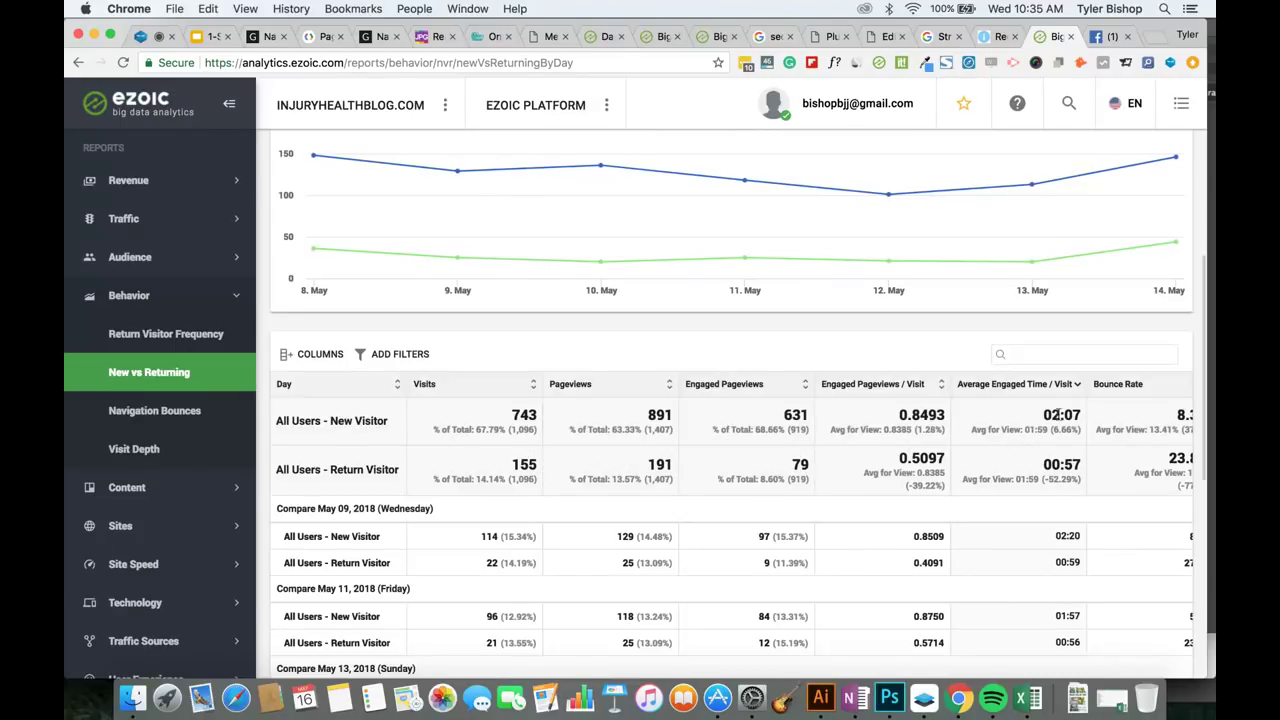
Compare new and return visitors' average engaged time, engaged pageviews per visit and bounce rate in the report.
{"action": "left_click_drag", "start_coordinate": [1053, 414], "coordinate": [1082, 420]}
{"action": "left_click_drag", "start_coordinate": [1065, 465], "coordinate": [1080, 465]}
{"action": "left_click_drag", "start_coordinate": [910, 459], "coordinate": [941, 465]}
{"action": "scroll", "coordinate": [1091, 457], "scroll_direction": "right", "scroll_amount": 5}
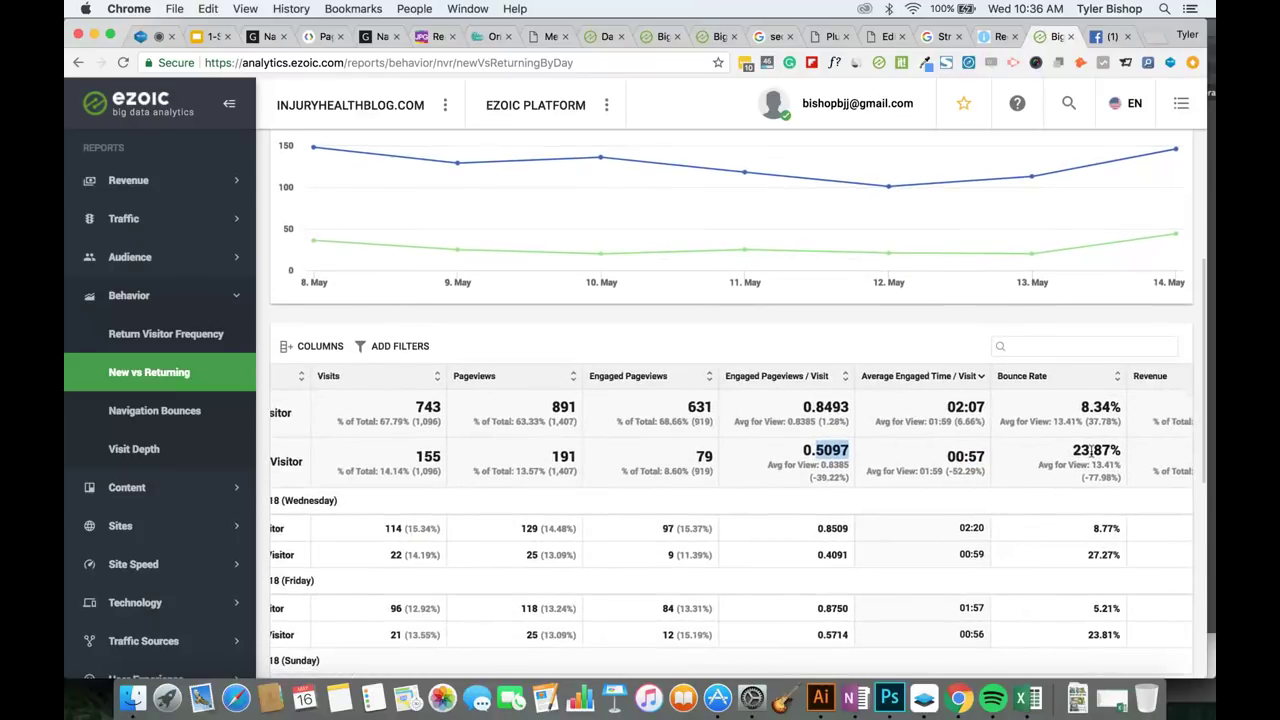
{"action": "scroll", "coordinate": [1091, 452], "scroll_direction": "left", "scroll_amount": 5}
{"action": "scroll", "coordinate": [1090, 455], "scroll_direction": "down", "scroll_amount": 2}
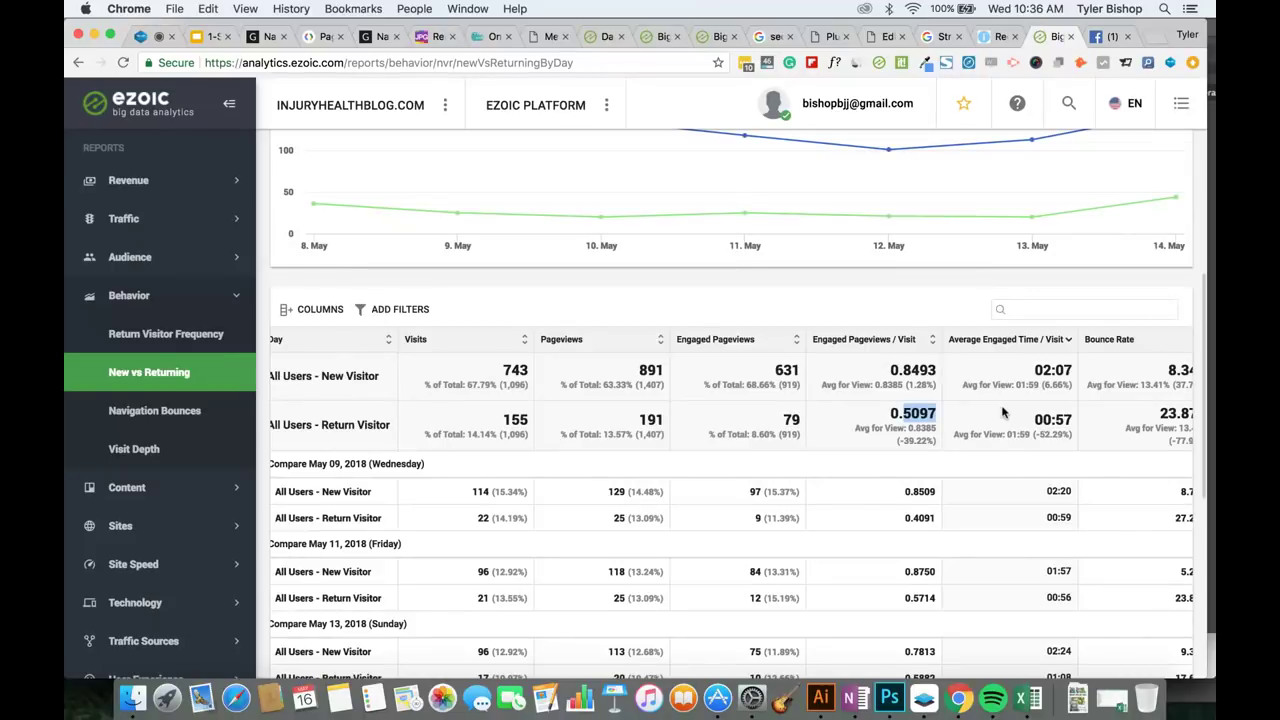
{"action": "scroll", "coordinate": [1003, 412], "scroll_direction": "up", "scroll_amount": 3}
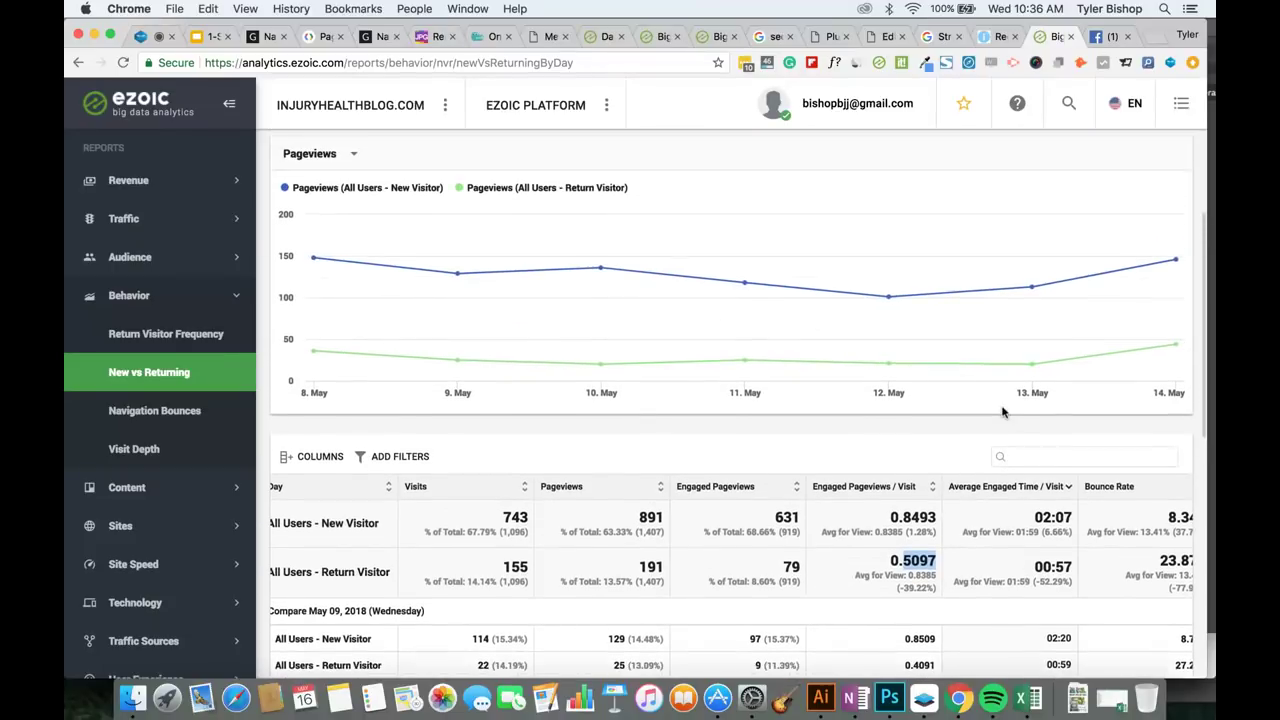
{"action": "scroll", "coordinate": [1003, 412], "scroll_direction": "up", "scroll_amount": 1}
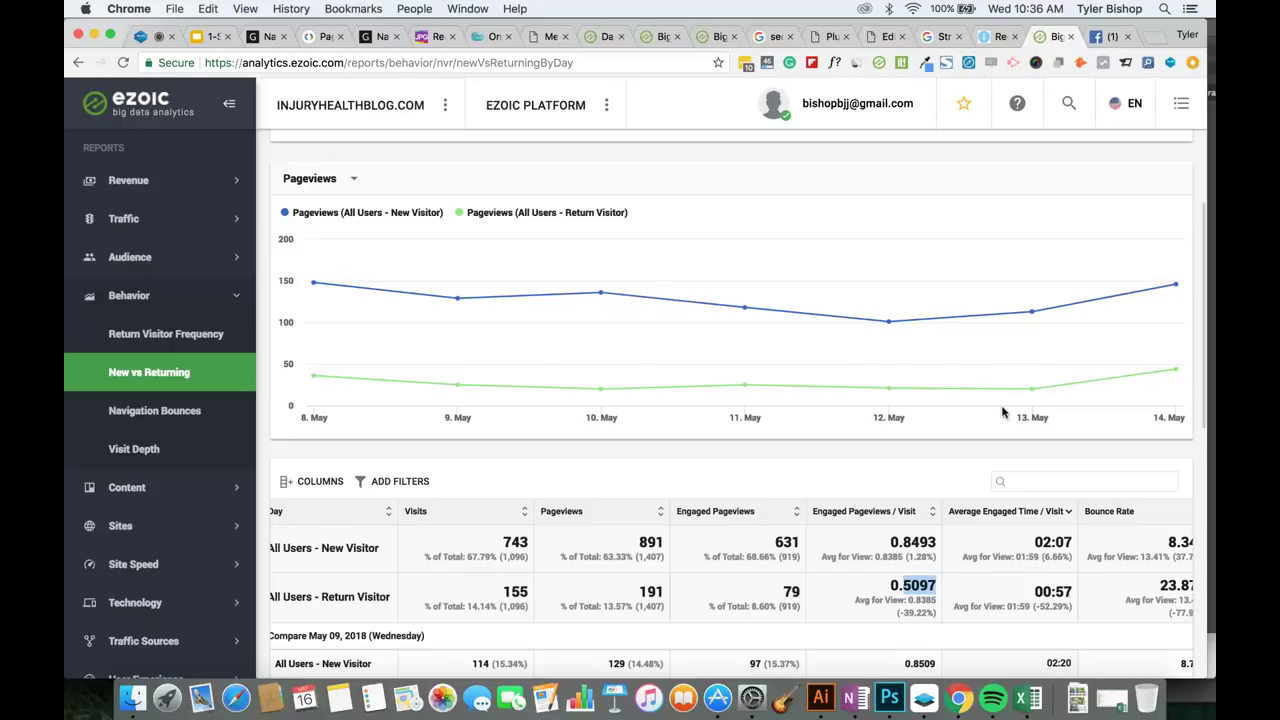
{"action": "left_click", "coordinate": [948, 484]}
{"action": "scroll", "coordinate": [946, 483], "scroll_direction": "down", "scroll_amount": 1}
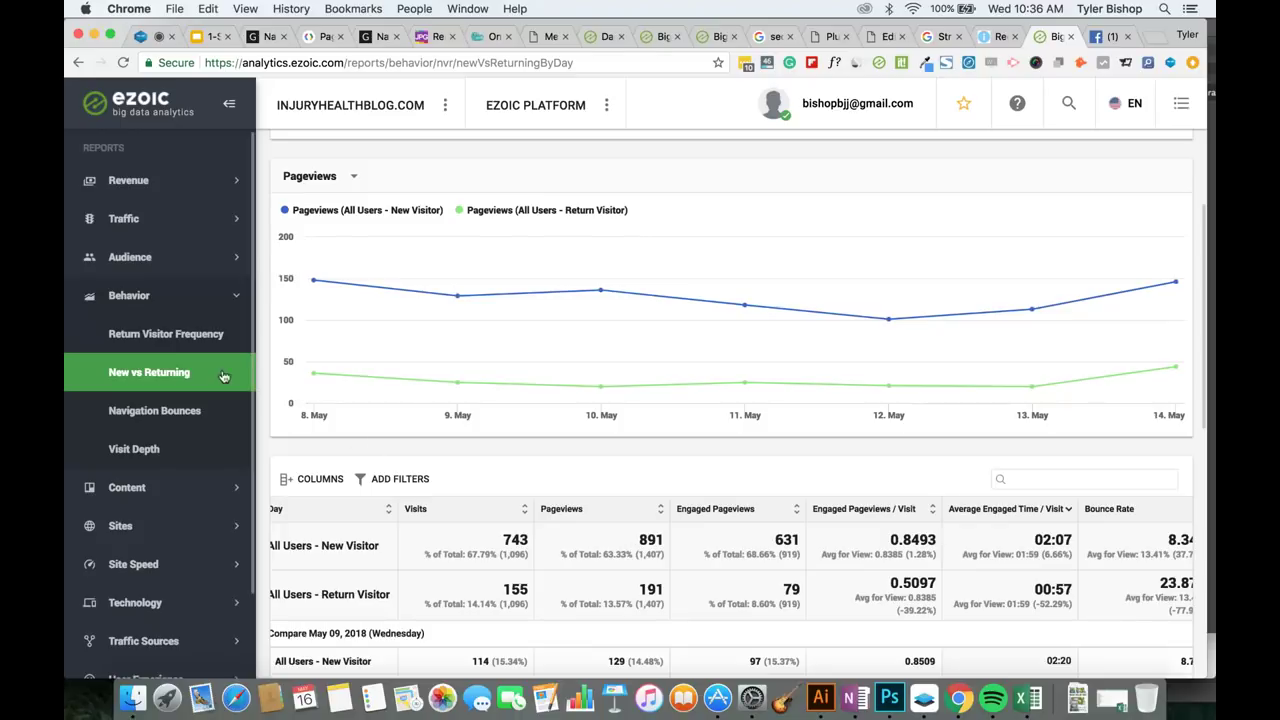
Open the Return Visitor Frequency report and sort its table by Average Engaged Time / Visit.
{"action": "left_click", "coordinate": [205, 342]}
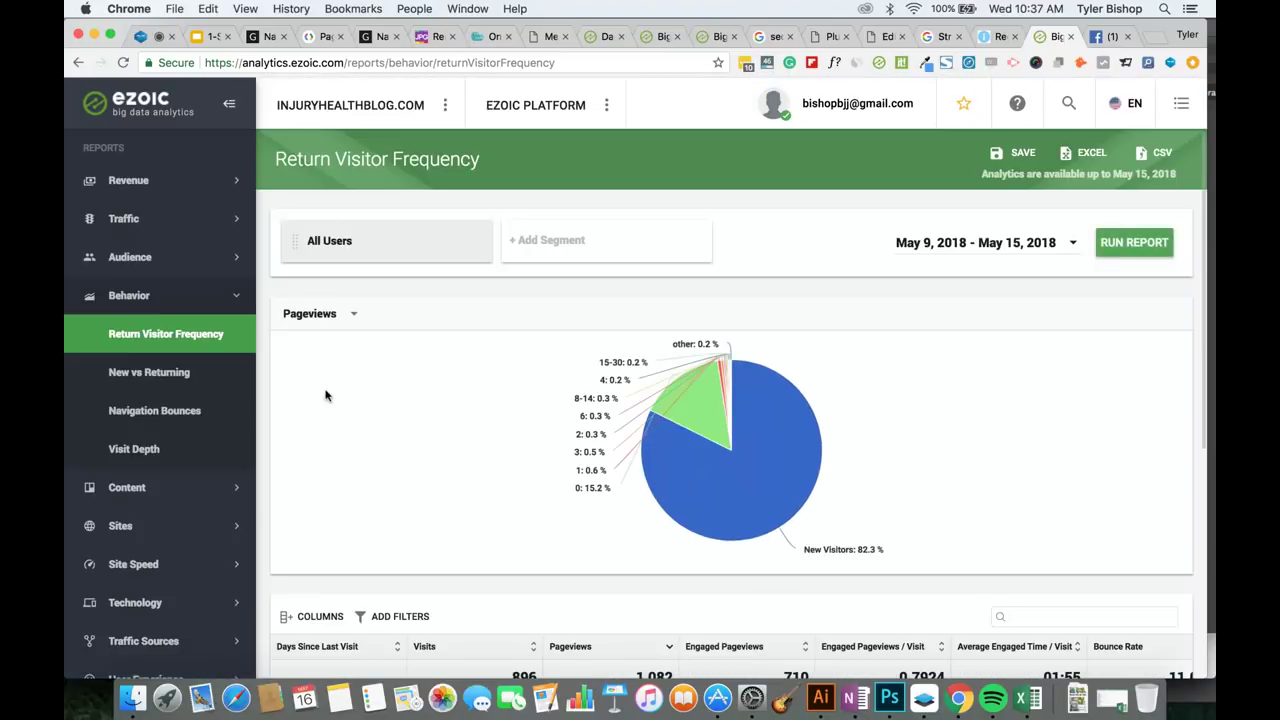
{"action": "scroll", "coordinate": [460, 424], "scroll_direction": "down", "scroll_amount": 1}
{"action": "scroll", "coordinate": [460, 424], "scroll_direction": "down", "scroll_amount": 5}
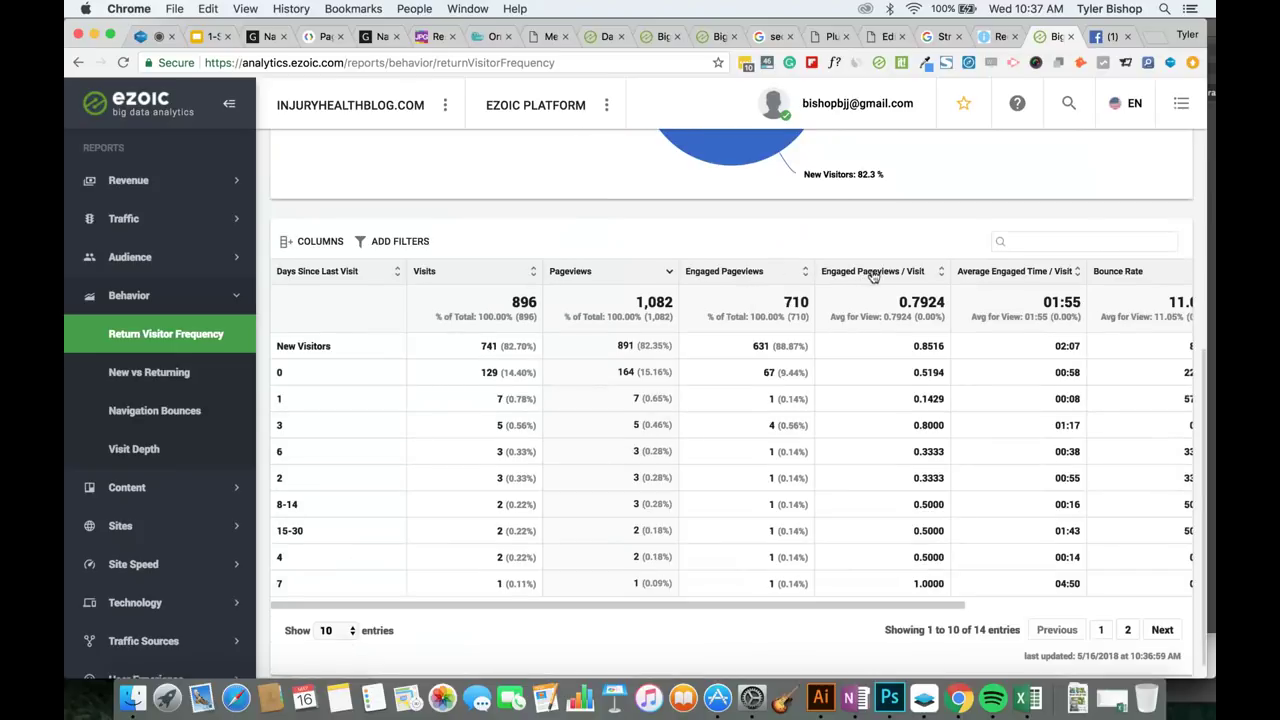
{"action": "left_click", "coordinate": [968, 276]}
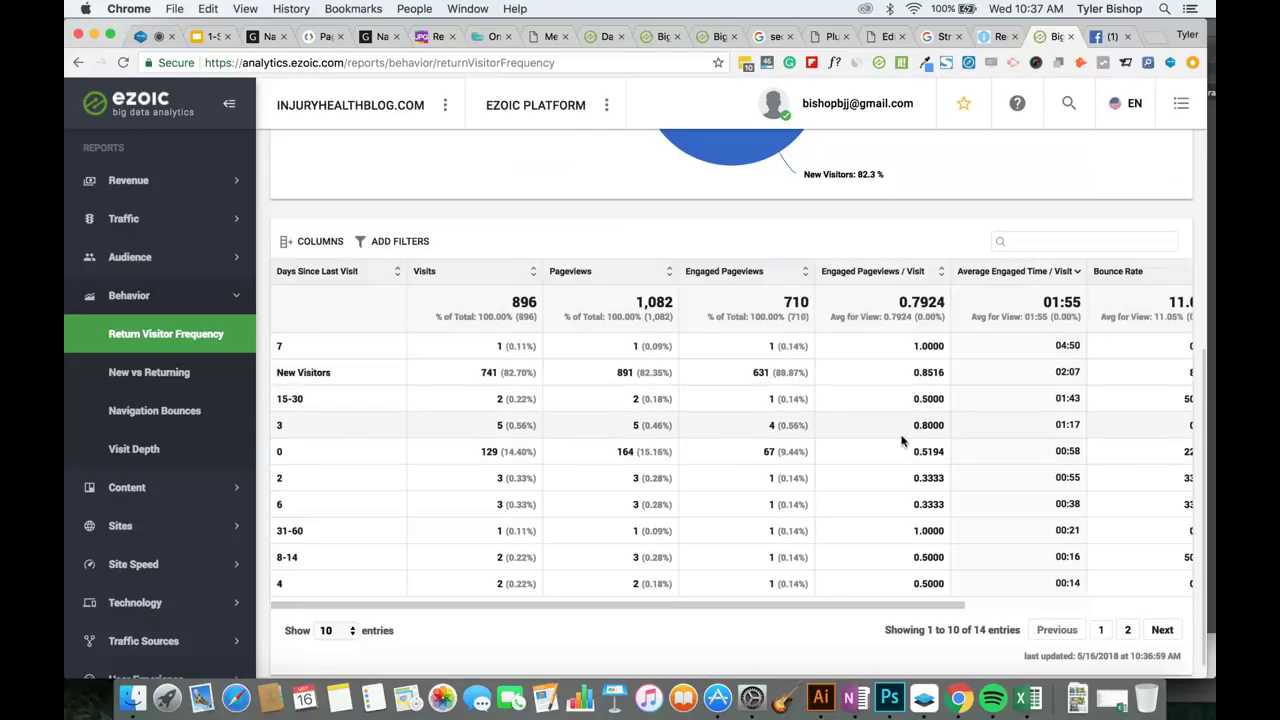
Examine the New Visitors row's average engaged time and the pageviews pie chart in the Return Visitor Frequency report.
{"action": "scroll", "coordinate": [789, 440], "scroll_direction": "up", "scroll_amount": 1}
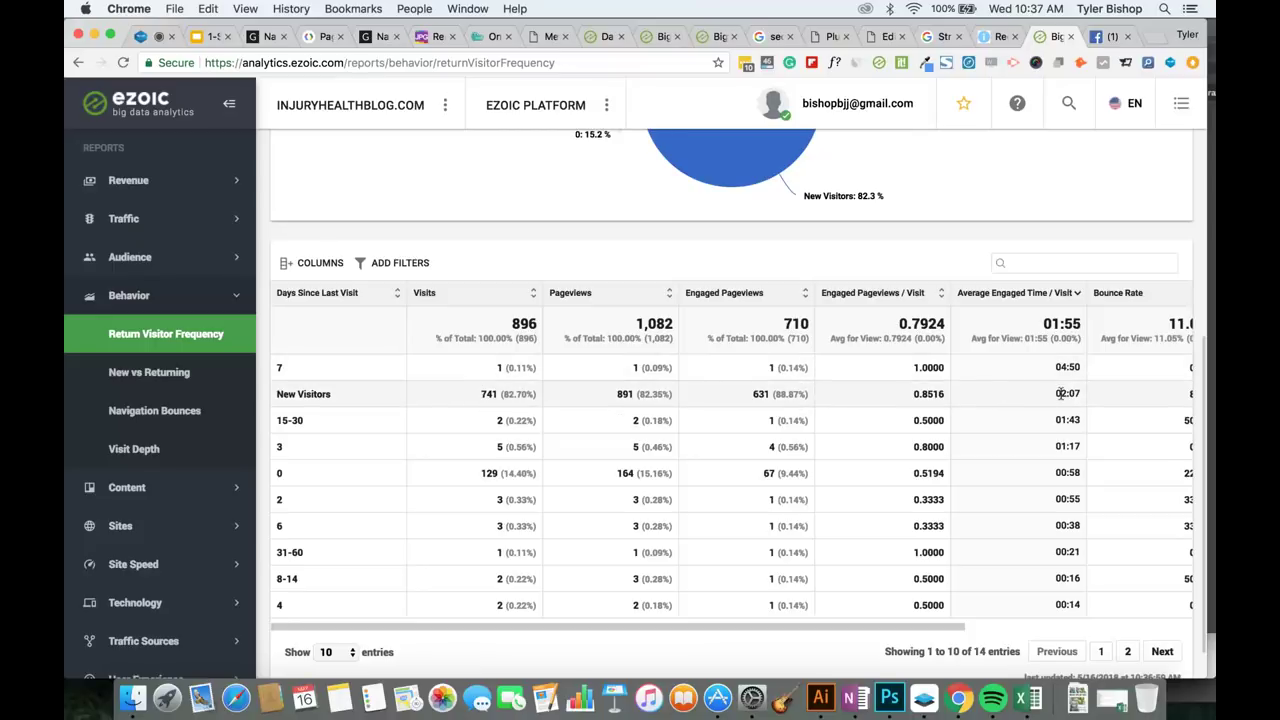
{"action": "left_click_drag", "start_coordinate": [1056, 393], "coordinate": [1086, 398]}
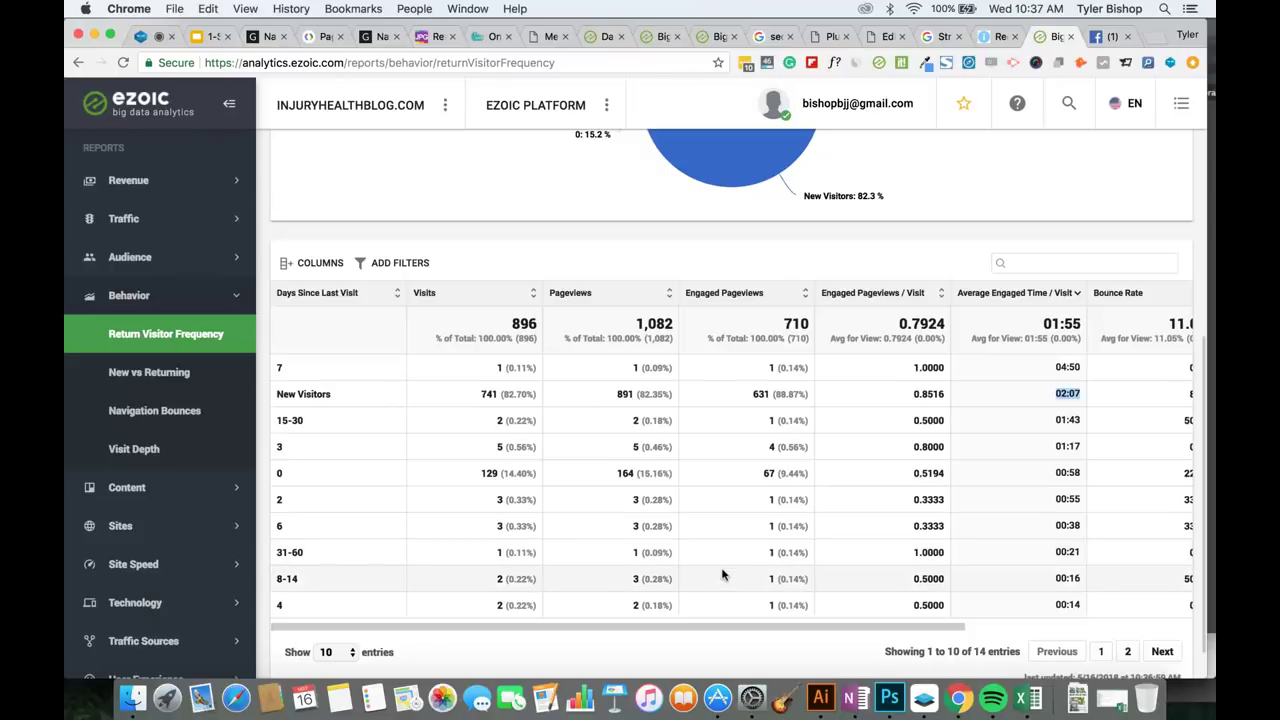
{"action": "scroll", "coordinate": [738, 600], "scroll_direction": "up", "scroll_amount": 2}
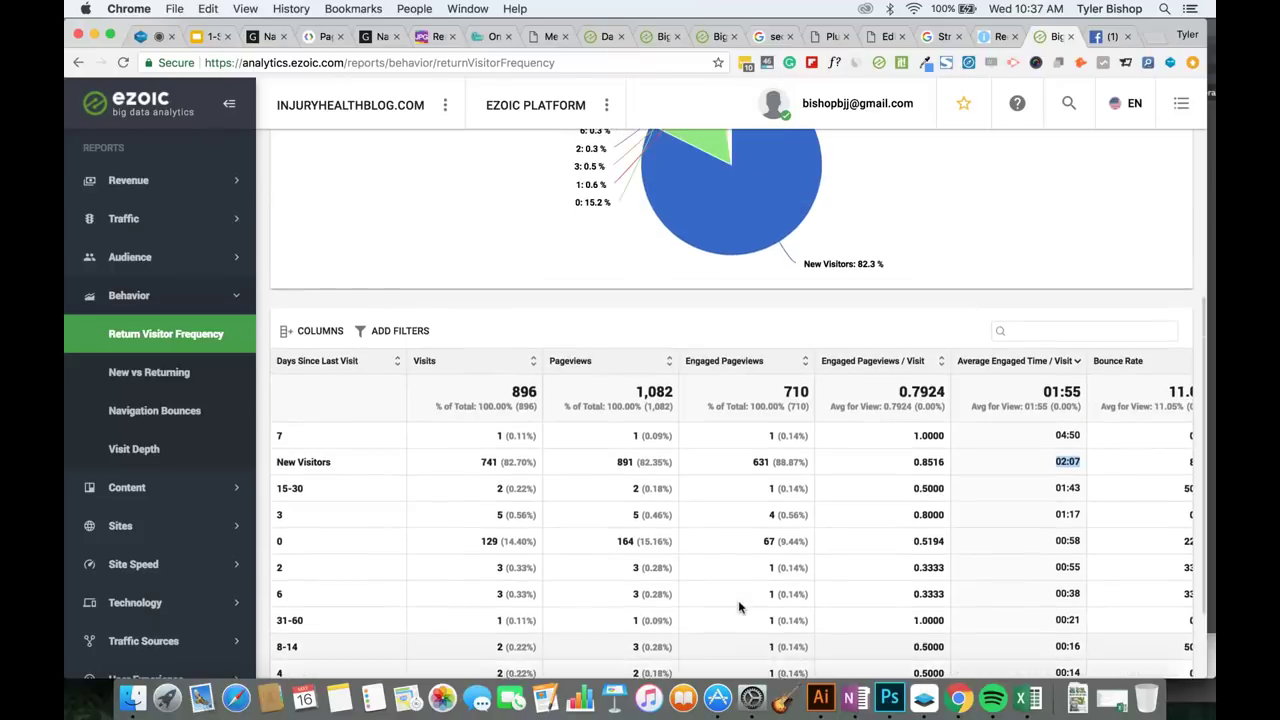
{"action": "scroll", "coordinate": [738, 606], "scroll_direction": "up", "scroll_amount": 6}
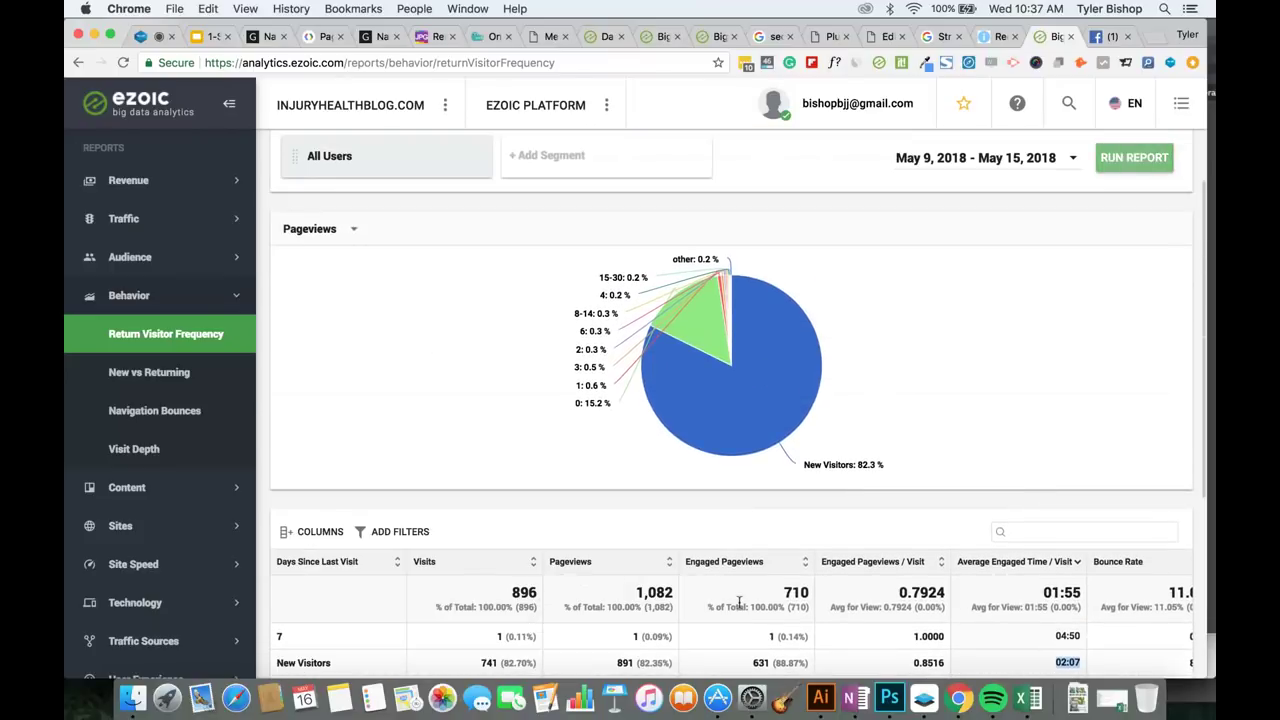